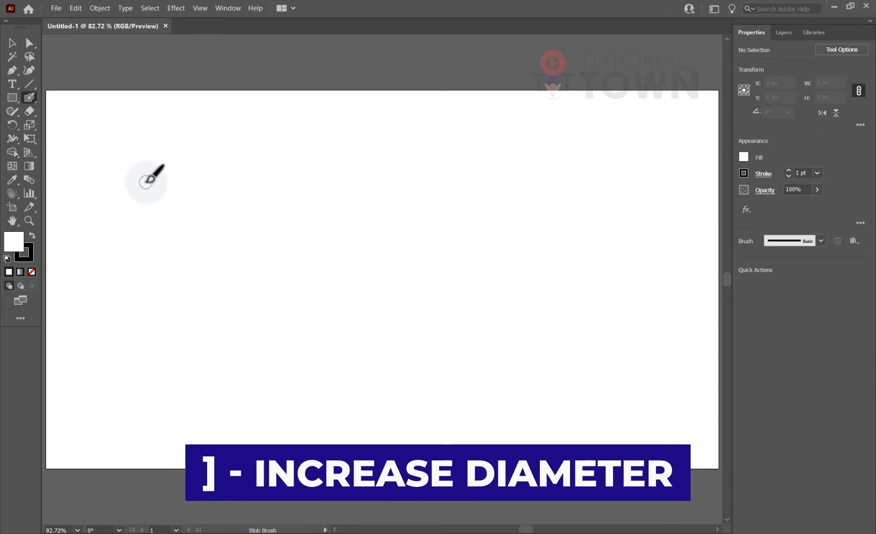
- Enlarge the Blob Brush and paint a short black wavy stroke in the artboard's upper-left area
key("bracketright")
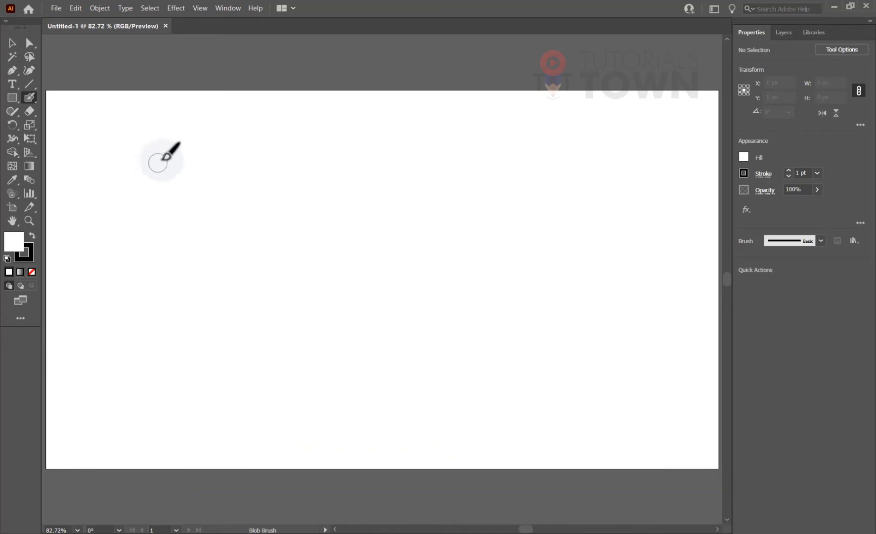
left_click_drag(165, 158, 155, 244)
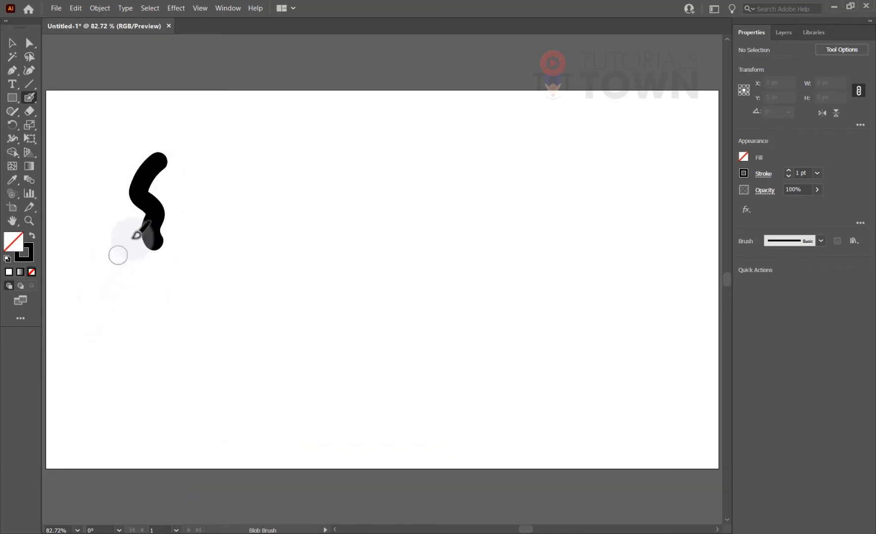
- Set the stroke colour to red FF0000 and paint overlapping Blob Brush strokes downward, partly covering the black stroke
double_click(30, 254)
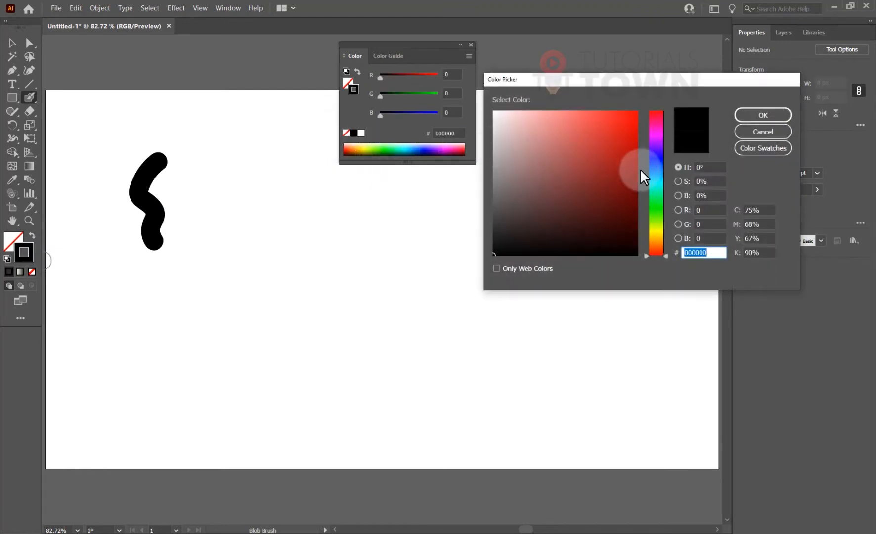
left_click(637, 111)
key("Return")
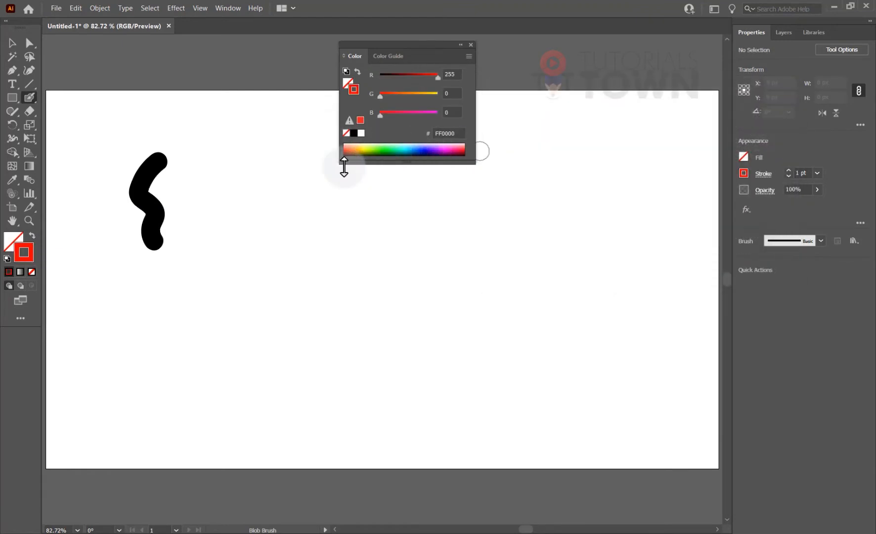
mouse_move(172, 166)
left_mouse_down()
mouse_move(151, 197)
mouse_move(167, 198)
mouse_move(181, 331)
mouse_move(207, 323)
mouse_move(181, 298)
mouse_move(178, 237)
mouse_move(188, 217)
mouse_move(172, 183)
mouse_move(180, 159)
mouse_move(190, 191)
mouse_move(179, 228)
mouse_move(192, 249)
mouse_move(185, 275)
mouse_move(198, 307)
mouse_move(212, 314)
mouse_move(206, 296)
mouse_move(218, 273)
mouse_move(194, 260)
mouse_move(204, 220)
mouse_move(184, 208)
mouse_move(208, 167)
mouse_move(209, 269)
mouse_move(226, 284)
mouse_move(224, 318)
mouse_move(195, 340)
left_mouse_up()
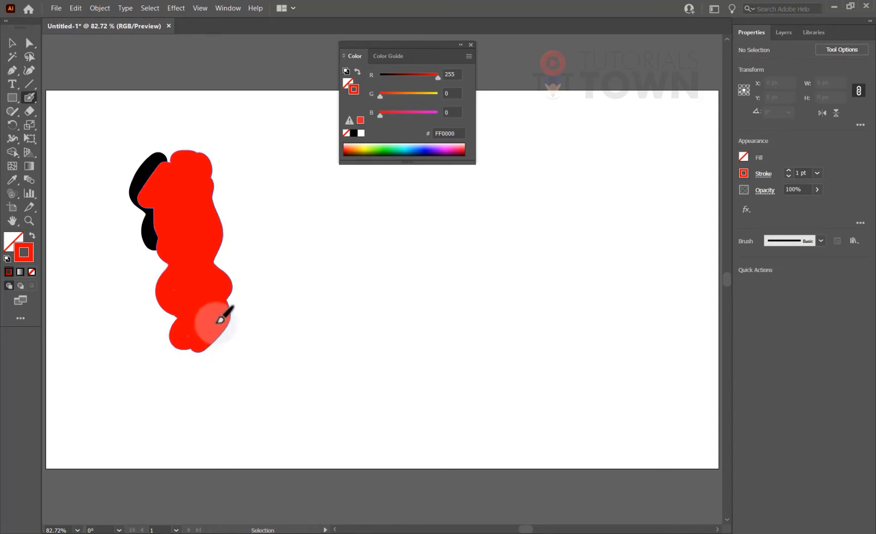
- Examine the Blob Brush shapes in Outline view, deselect them and return to the normal preview
key("ctrl+y")
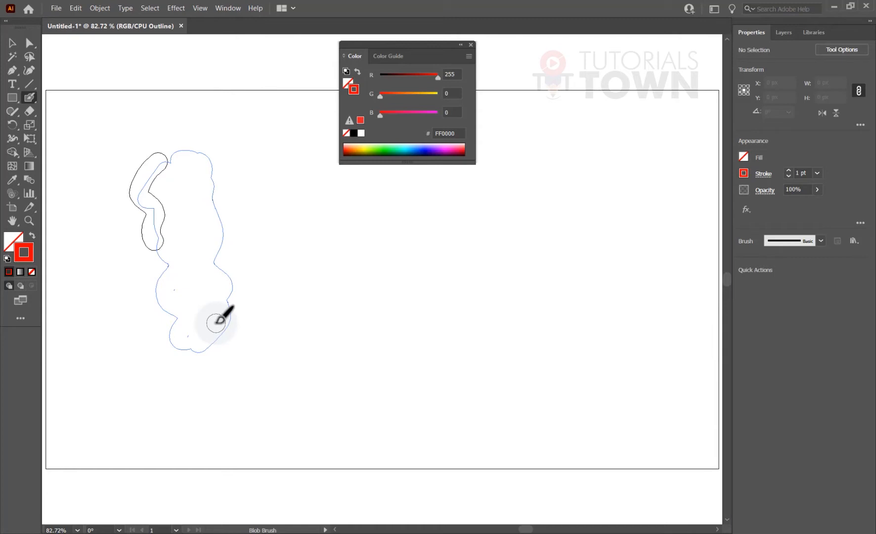
left_click_drag(216, 322, 214, 313)
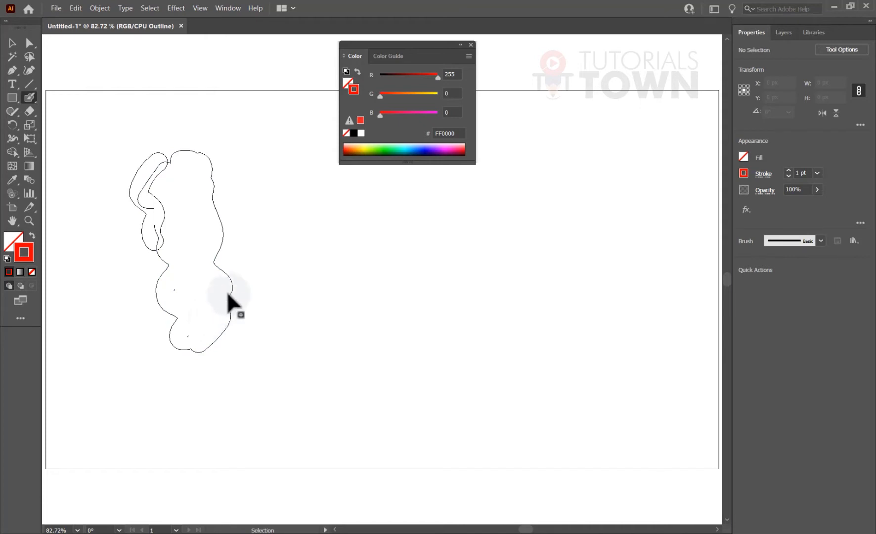
key("ctrl+y")
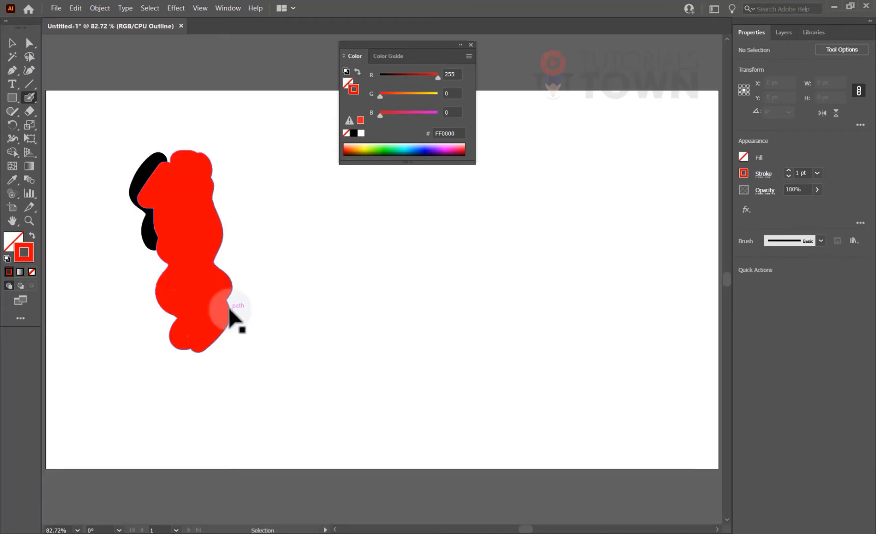
- Paint a thin red wavy line with the Paintbrush tool to the right of the blob shape
left_click(29, 98)
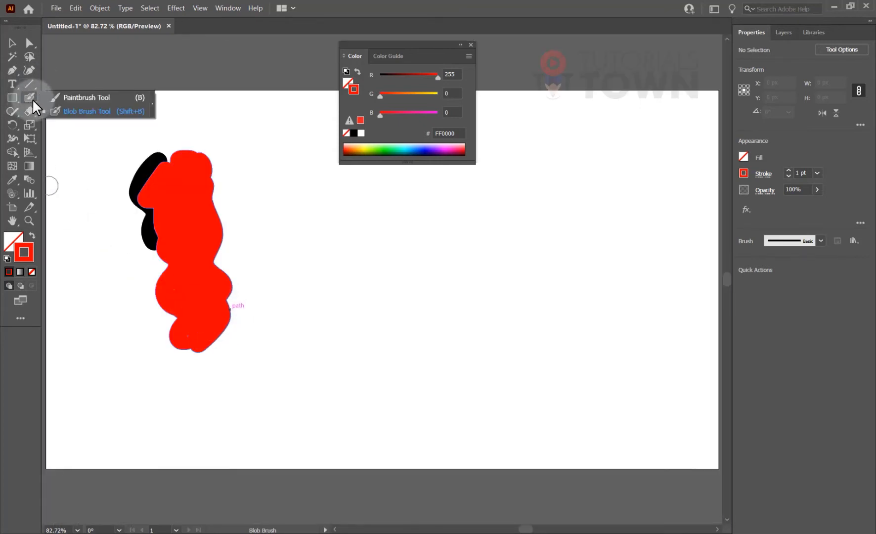
left_click(92, 98)
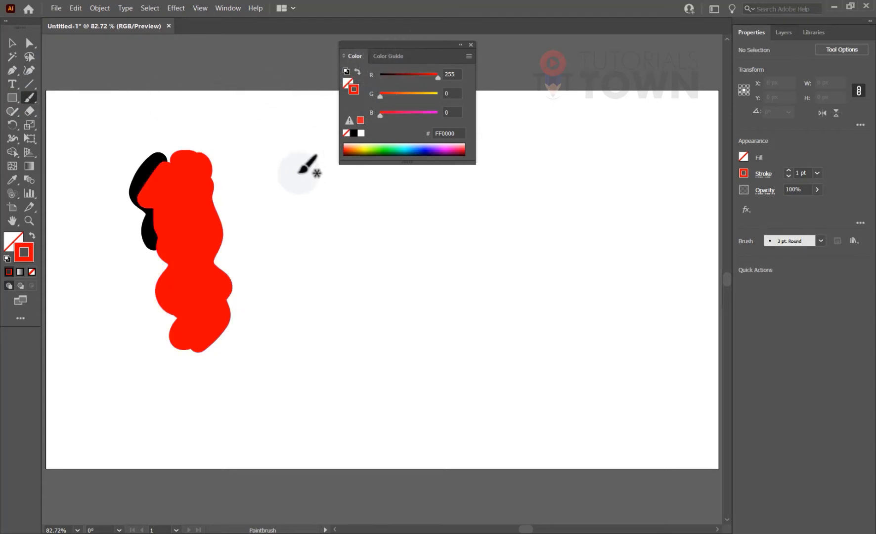
left_click_drag(312, 153, 314, 327)
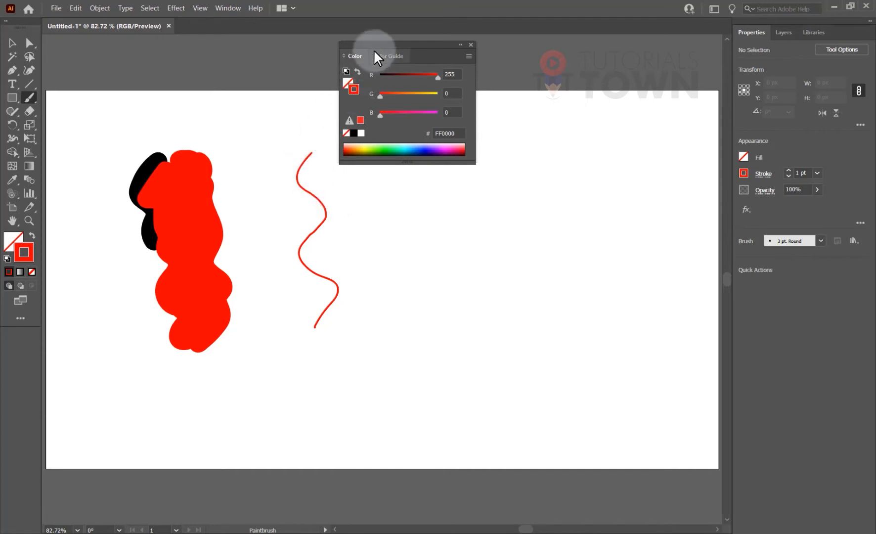
- Move the Color panel out of the way and paint two overlapping thick wavy strokes with an enlarged Paintbrush beside the thin line
left_click_drag(373, 49, 484, 68)
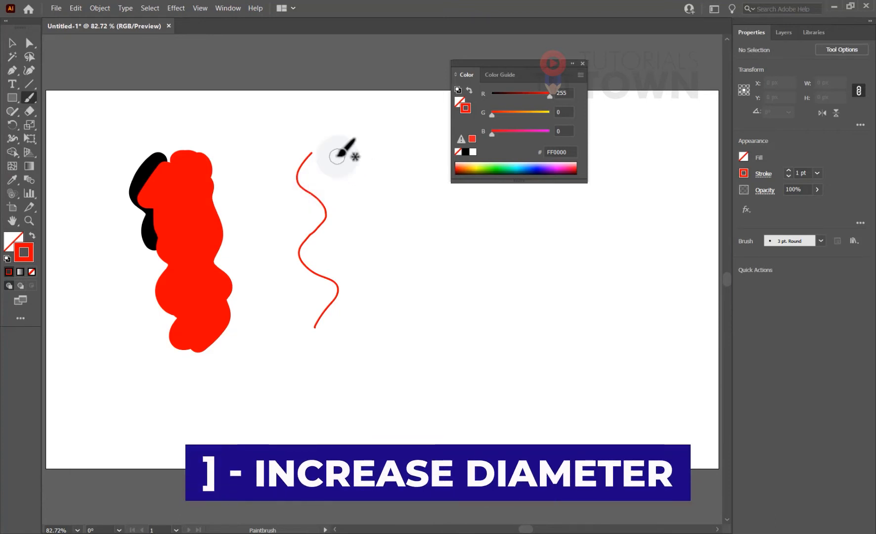
mouse_move(353, 144)
left_mouse_down()
mouse_move(341, 180)
mouse_move(367, 201)
mouse_move(359, 260)
mouse_move(382, 290)
mouse_move(363, 322)
mouse_move(365, 354)
left_mouse_up()
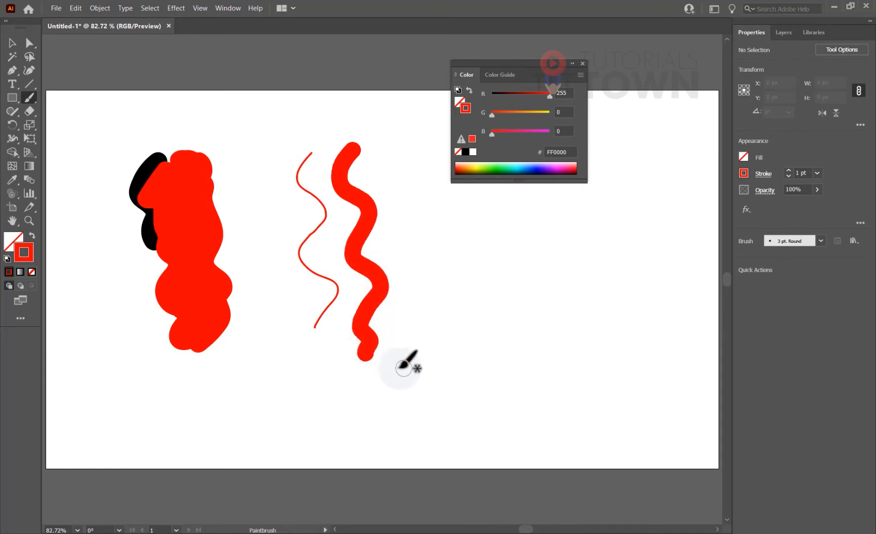
mouse_move(353, 145)
left_mouse_down()
mouse_move(354, 180)
mouse_move(377, 219)
mouse_move(362, 254)
mouse_move(387, 297)
mouse_move(366, 335)
mouse_move(369, 363)
mouse_move(395, 283)
mouse_move(372, 248)
mouse_move(382, 227)
mouse_move(365, 148)
left_mouse_up()
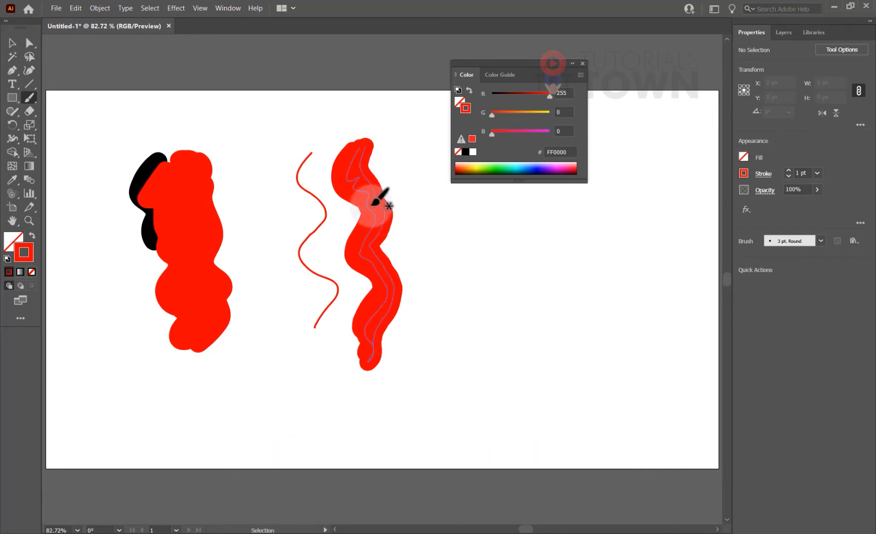
- Examine the Paintbrush strokes' paths in Outline view, return to the normal preview and close the Character panel
key("ctrl+y")
left_click(370, 204, "ctrl")
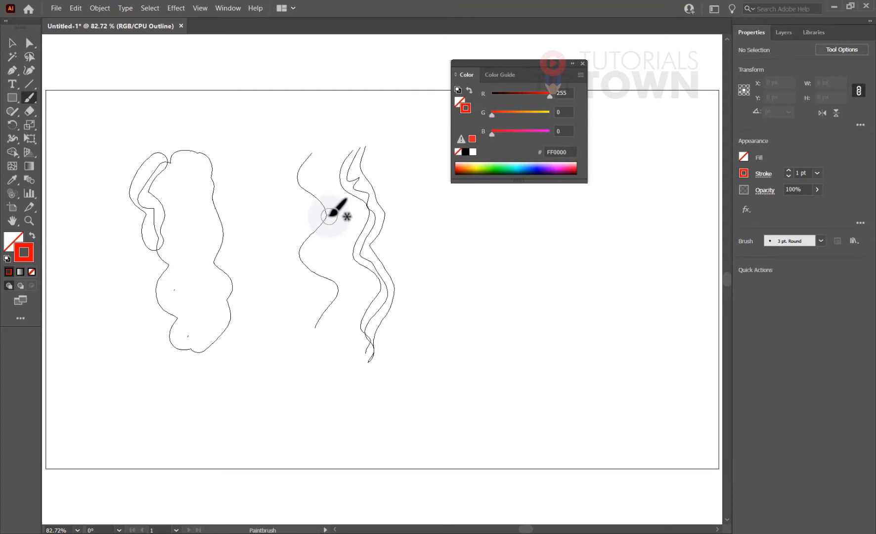
key("ctrl")
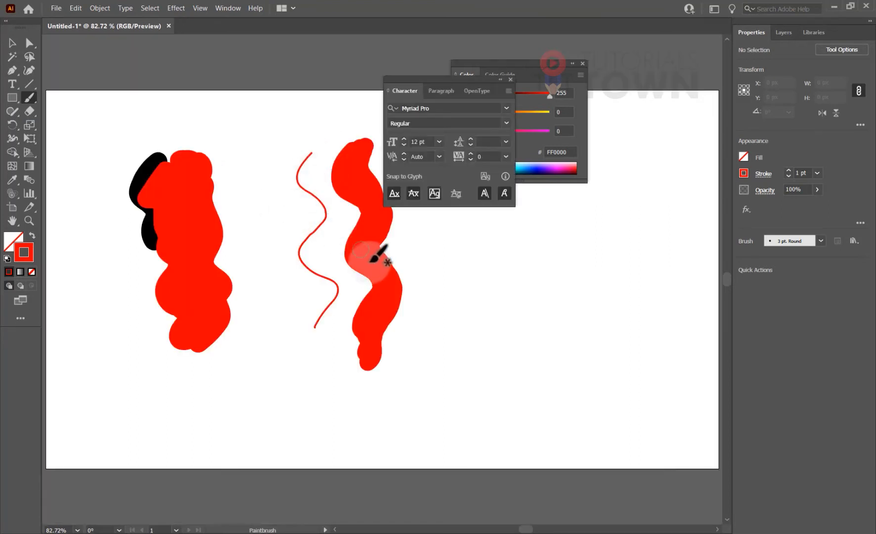
scroll(348, 263, "right", 3)
key("ctrl+t")
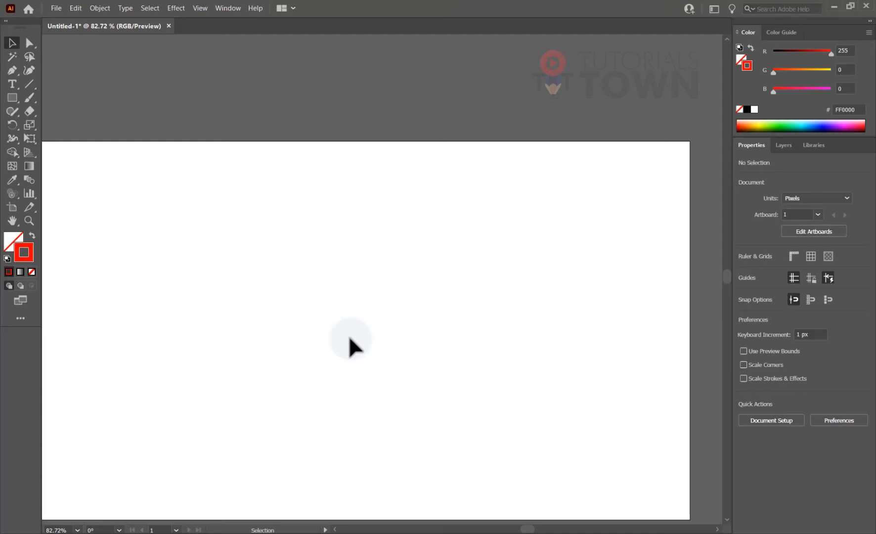
- Show the Brushes panel and place it over the upper middle of the artboard
key("ctrl+0")
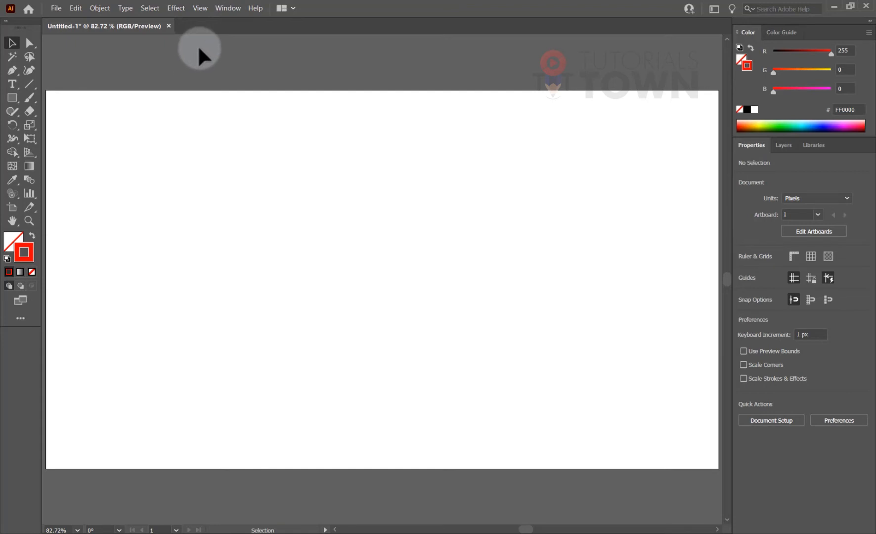
left_click(219, 9)
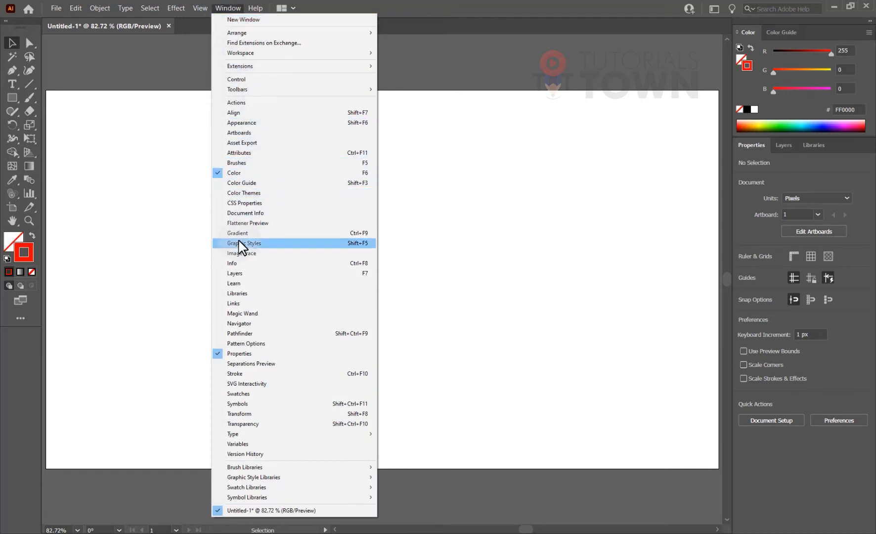
left_click(241, 162)
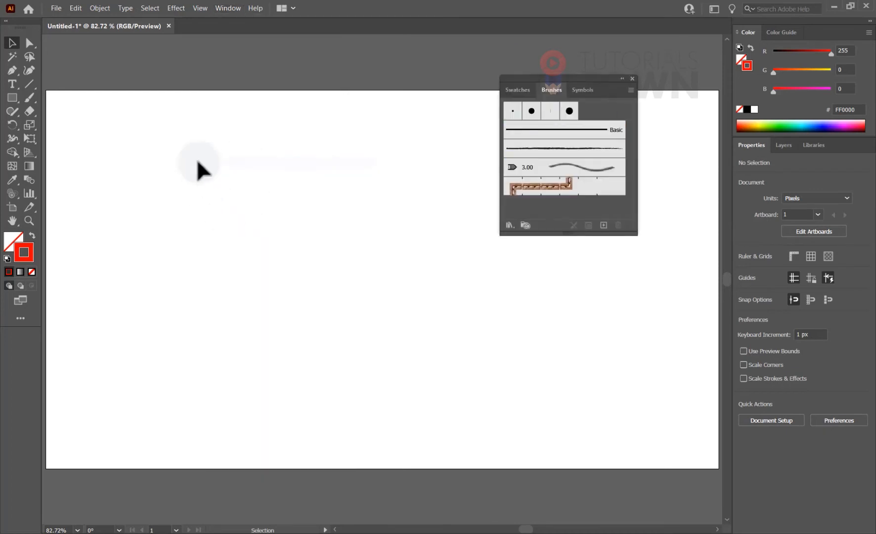
left_click_drag(545, 78, 305, 148)
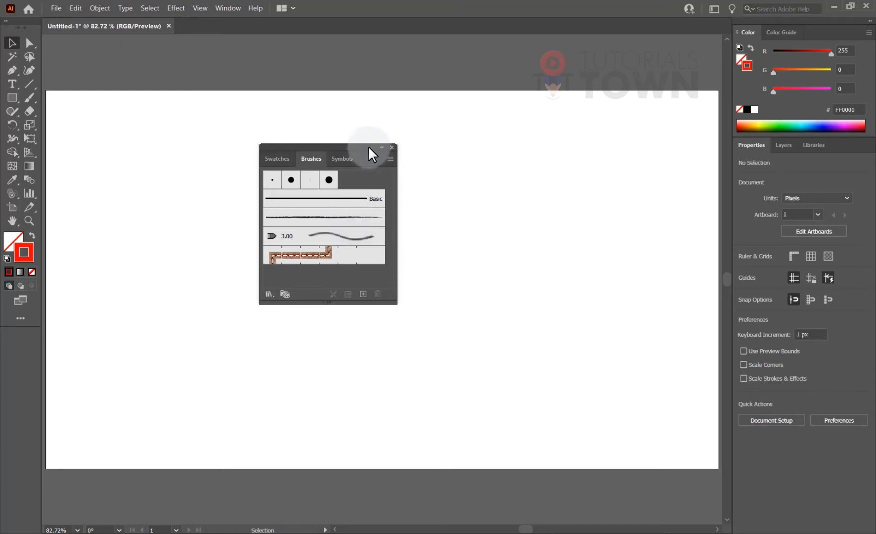
left_click_drag(369, 151, 460, 99)
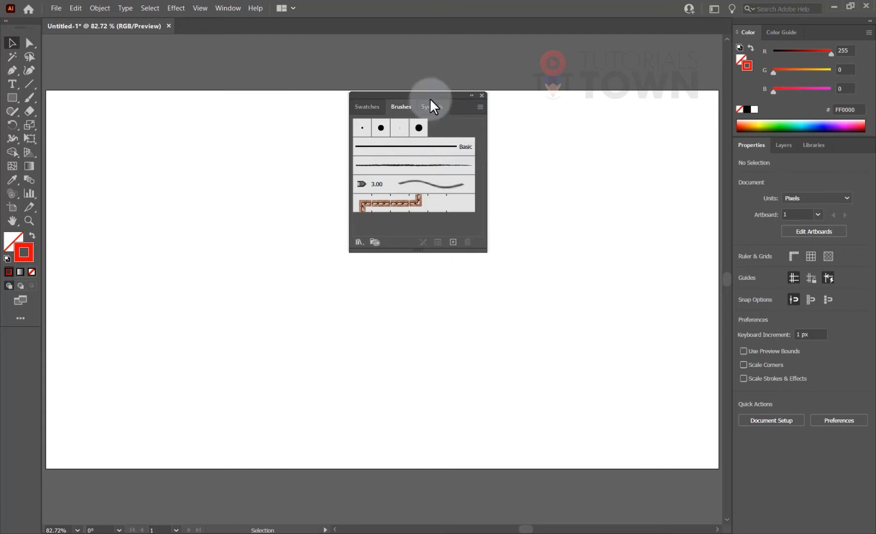
left_click_drag(430, 99, 455, 102)
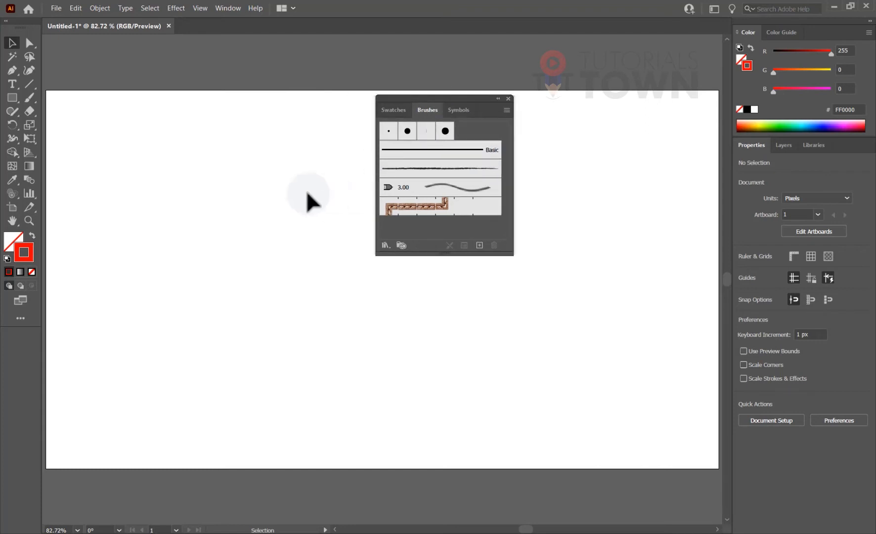
- Paint a tall wavy Paintbrush stroke near the artboard's left edge and draw a vertical line about 645 px long beside it
left_click(29, 98)
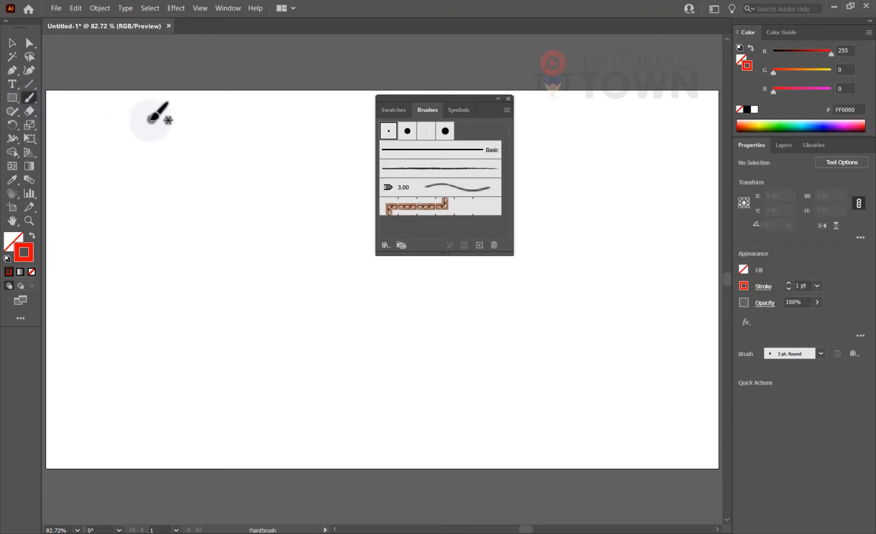
mouse_move(150, 119)
left_mouse_down()
mouse_move(123, 158)
mouse_move(167, 190)
mouse_move(162, 229)
mouse_move(130, 285)
mouse_move(161, 302)
mouse_move(138, 409)
mouse_move(160, 432)
left_mouse_up()
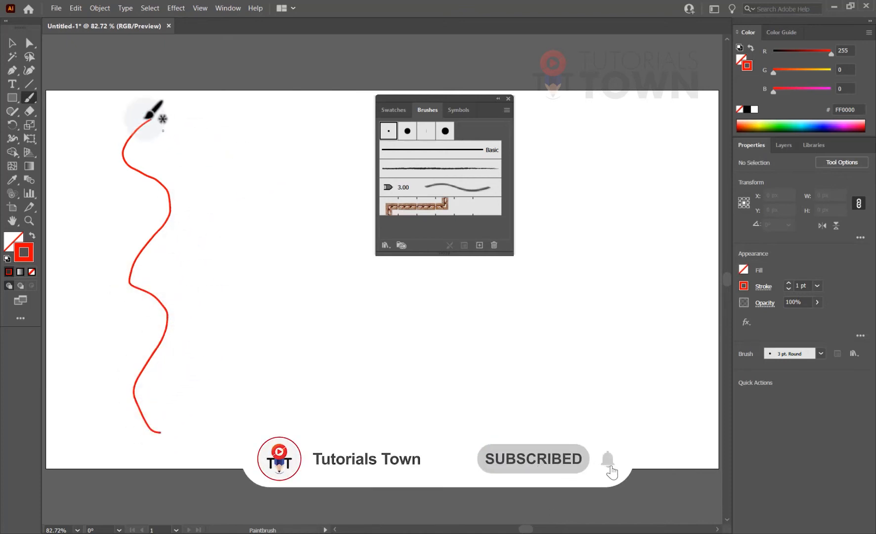
left_click(29, 84)
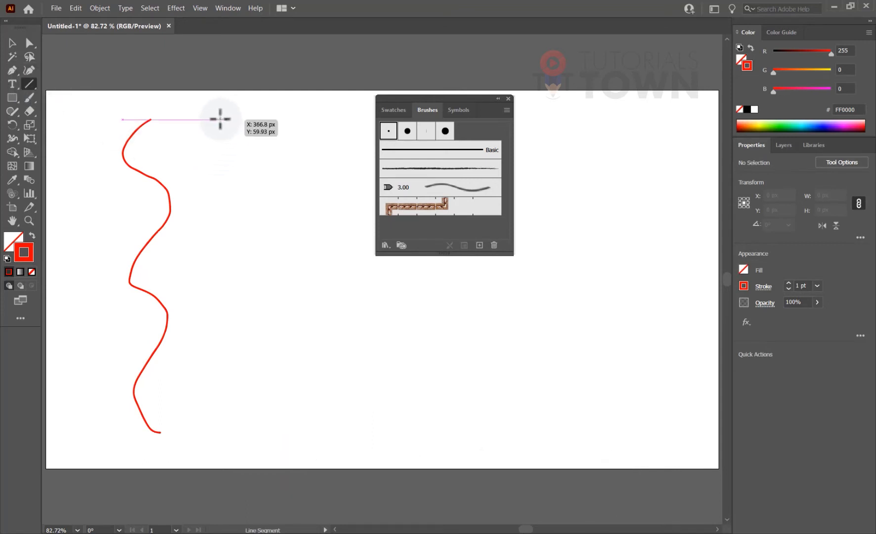
left_click_drag(218, 119, 222, 437)
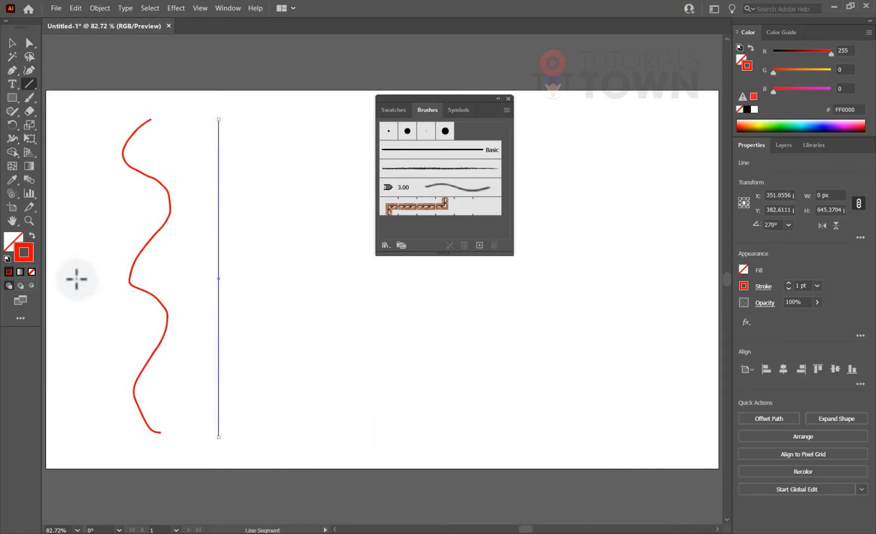
- Draw a tall S-shaped curved path with the Pen tool to the right of the vertical line
left_click(12, 70)
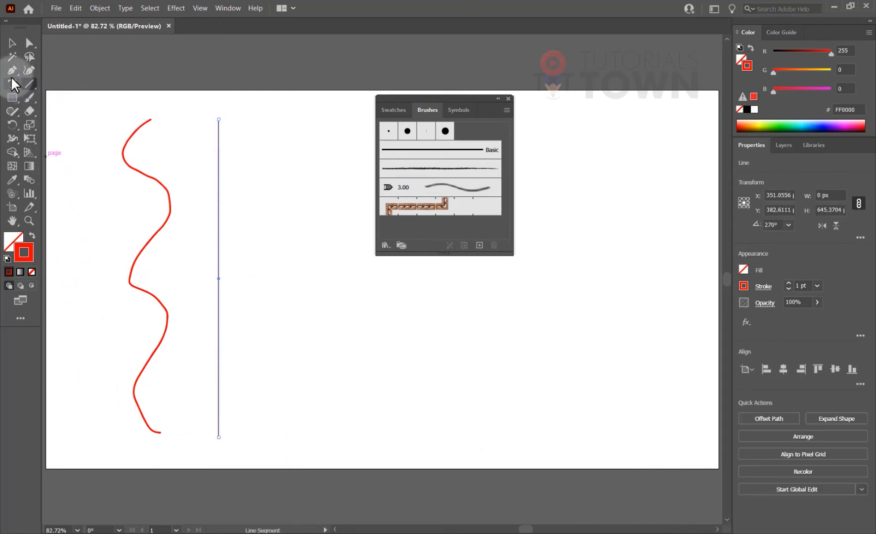
left_click(248, 117)
left_click_drag(302, 206, 289, 293)
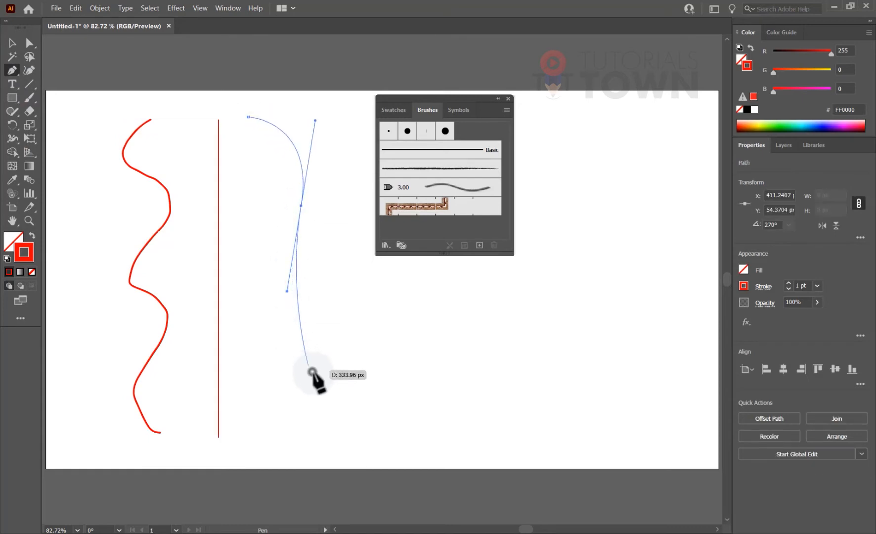
left_click_drag(311, 370, 347, 411)
left_click_drag(264, 456, 270, 456)
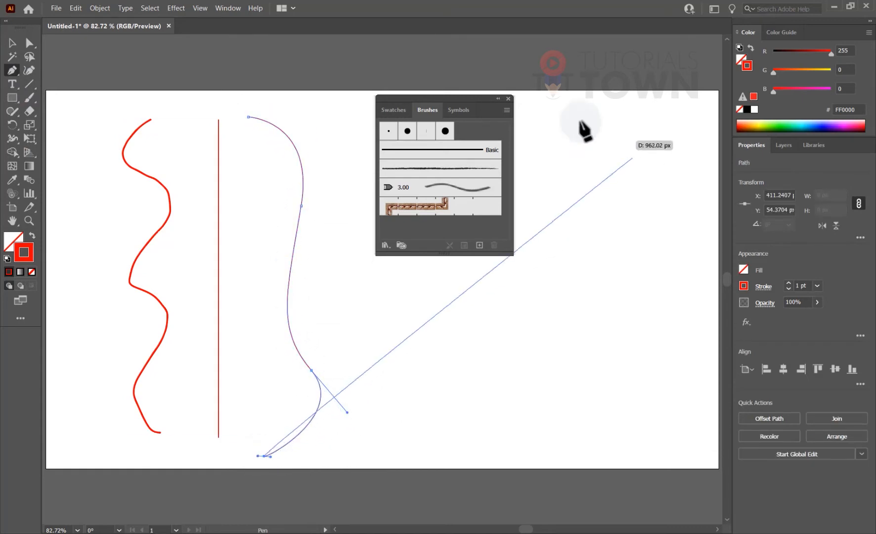
- Move the Brushes panel aside and draw a circle to the right of the curved path's upper half
left_click_drag(461, 99, 562, 81)
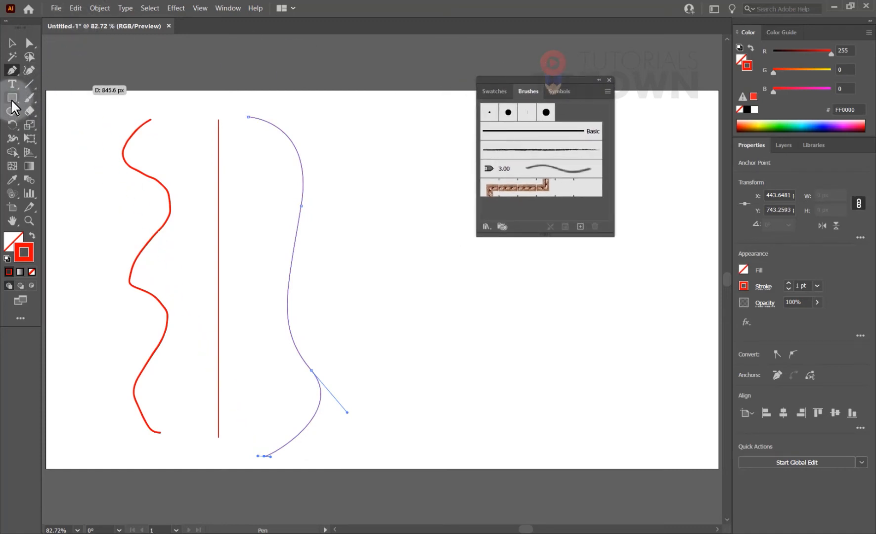
left_click_drag(11, 97, 54, 127)
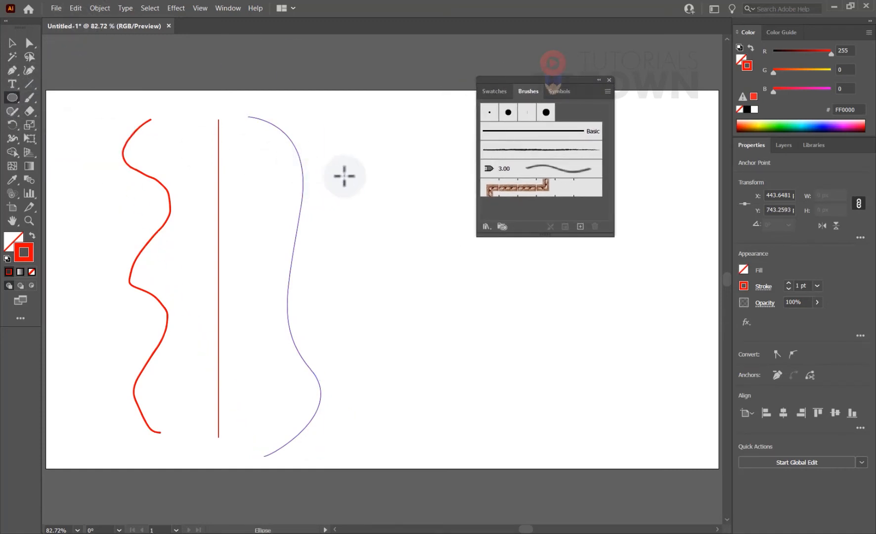
left_click_drag(342, 176, 451, 240)
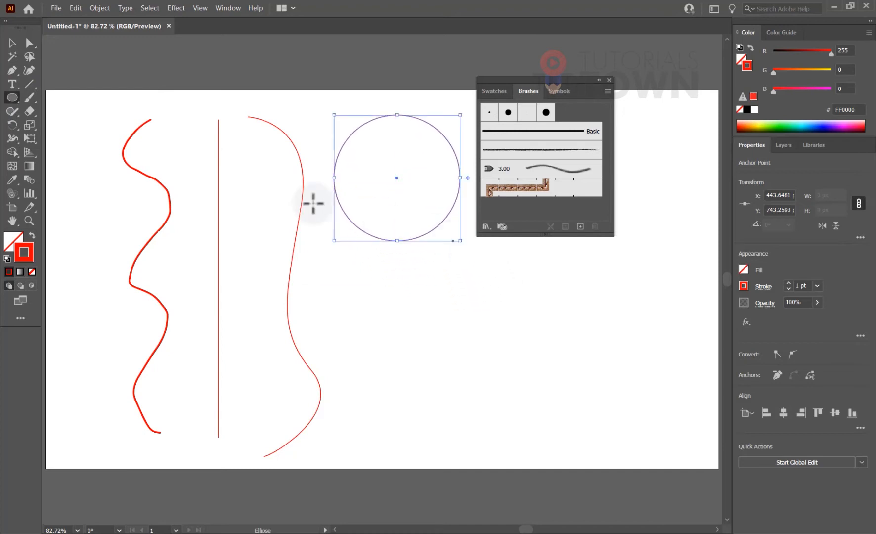
- Draw a five-pointed star about 237 px wide and 225 px tall below the circle, and move the Brushes panel clear of the shapes
left_click_drag(12, 97, 62, 148)
mouse_move(387, 302)
left_mouse_down()
mouse_move(454, 385)
mouse_move(441, 397)
mouse_move(435, 388)
left_mouse_up()
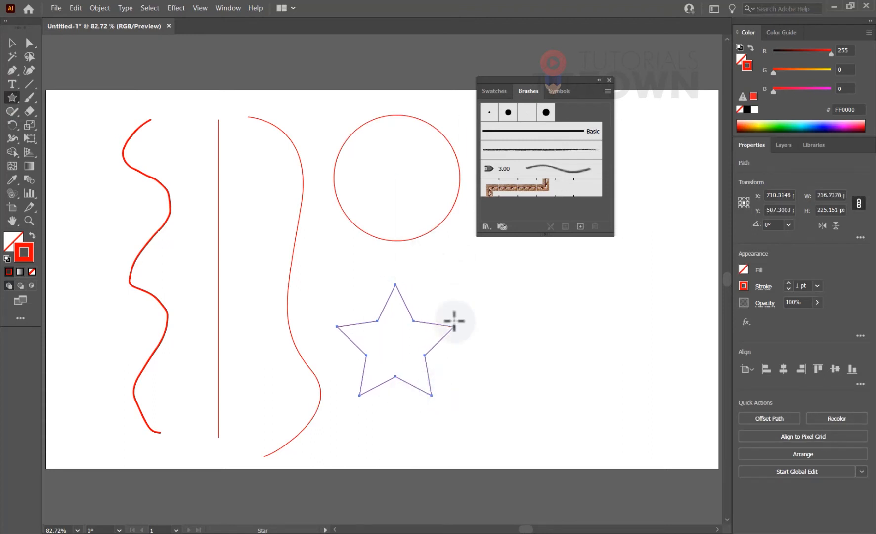
left_click_drag(517, 79, 569, 132)
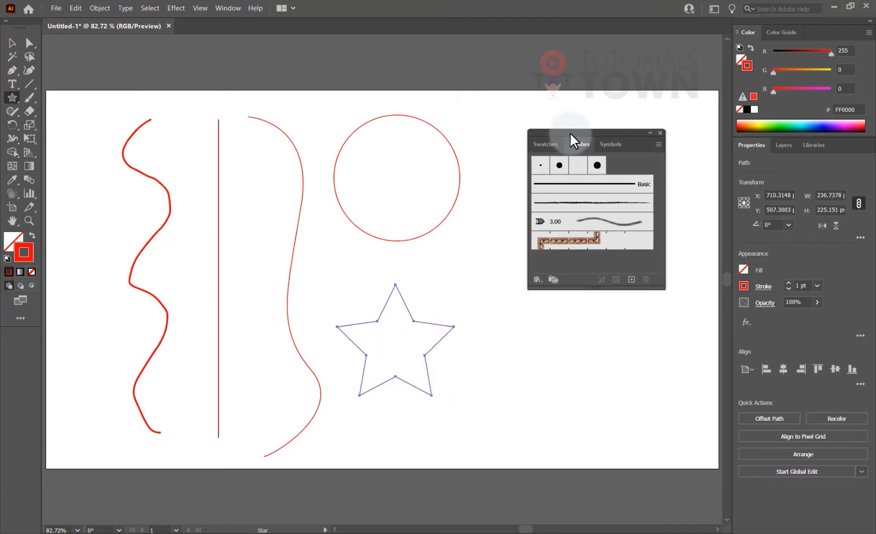
- Apply the brown braided pattern brush to the tall wavy stroke and deselect it
left_click(13, 43)
left_click(98, 84)
left_click(138, 108)
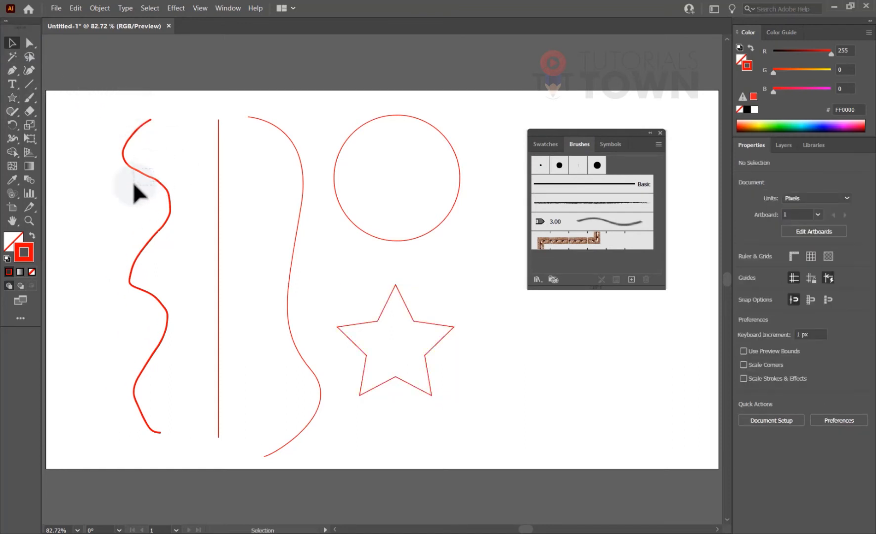
left_click(167, 178)
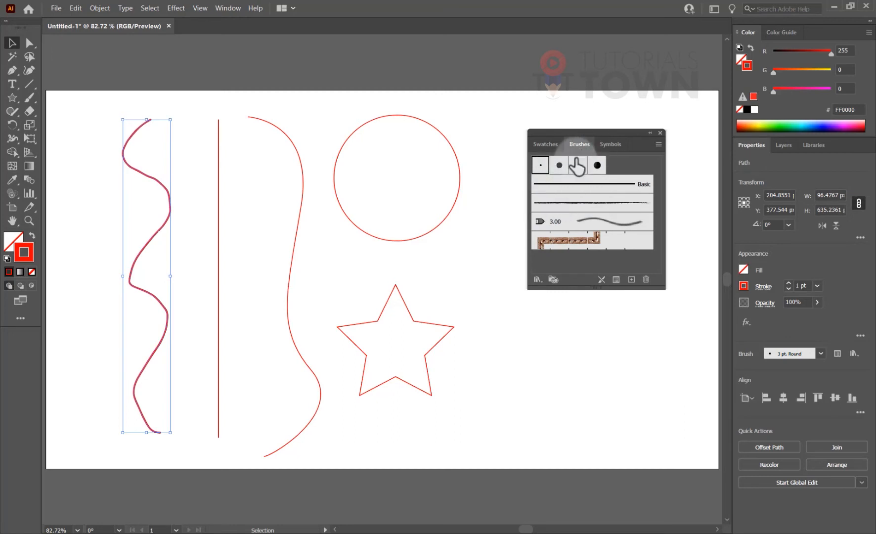
left_click(547, 245)
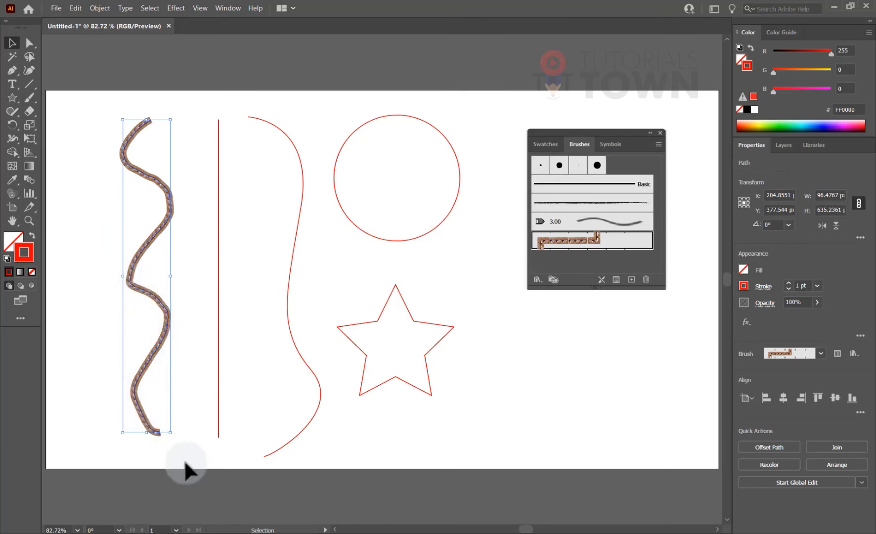
left_click(242, 358)
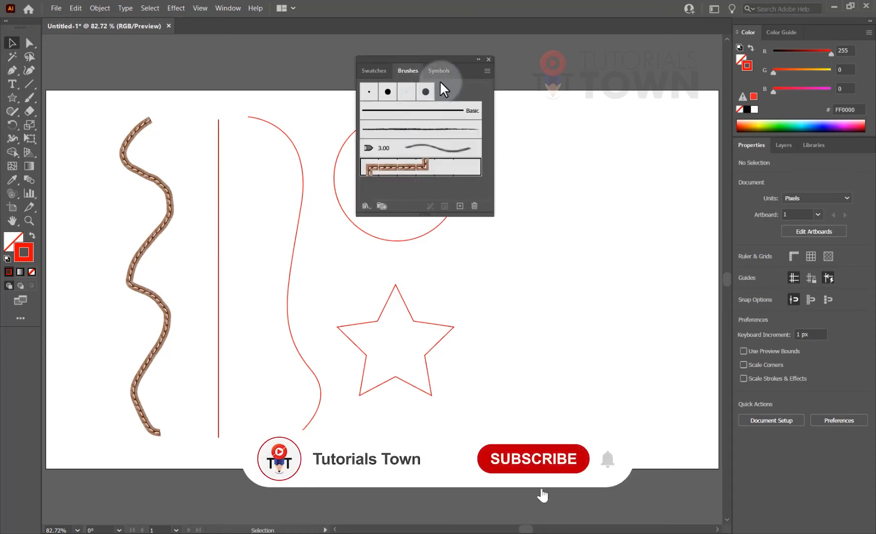
- Open the Arrows_Special brush library, dock it beneath the Brushes panel and make it taller
left_click(366, 205)
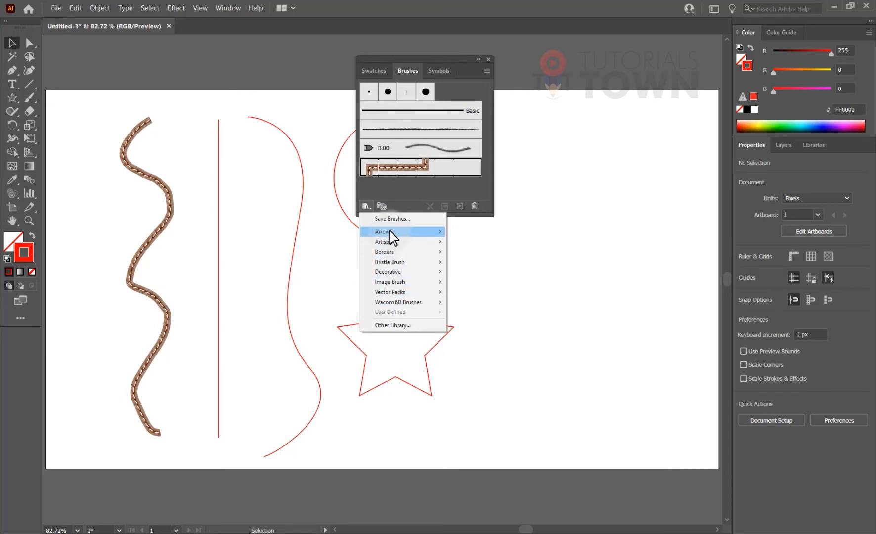
mouse_move(390, 233)
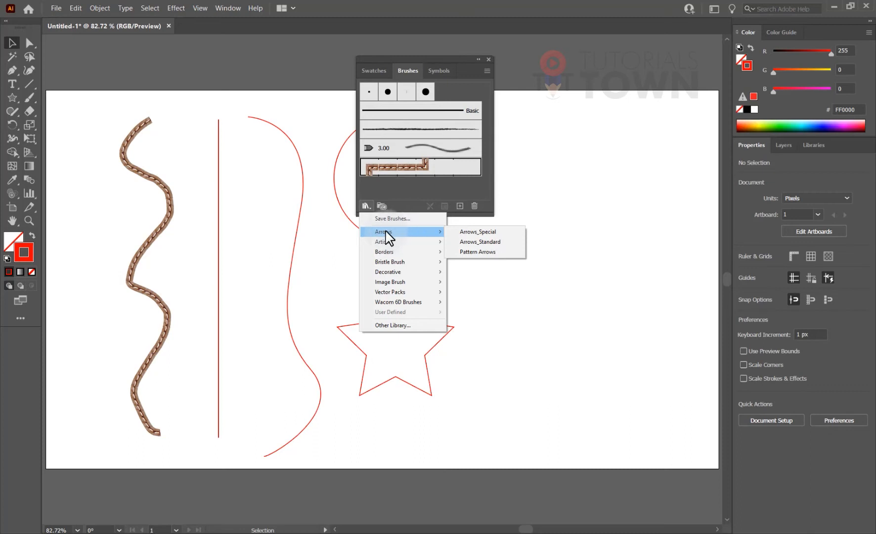
left_click(476, 236)
left_click_drag(443, 244, 427, 215)
mouse_move(441, 301)
left_mouse_down()
mouse_move(440, 399)
mouse_move(440, 357)
left_mouse_up()
- Apply the green feathered arrow brush from the Arrows_Special library to the vertical line
scroll(434, 291, "down", 5)
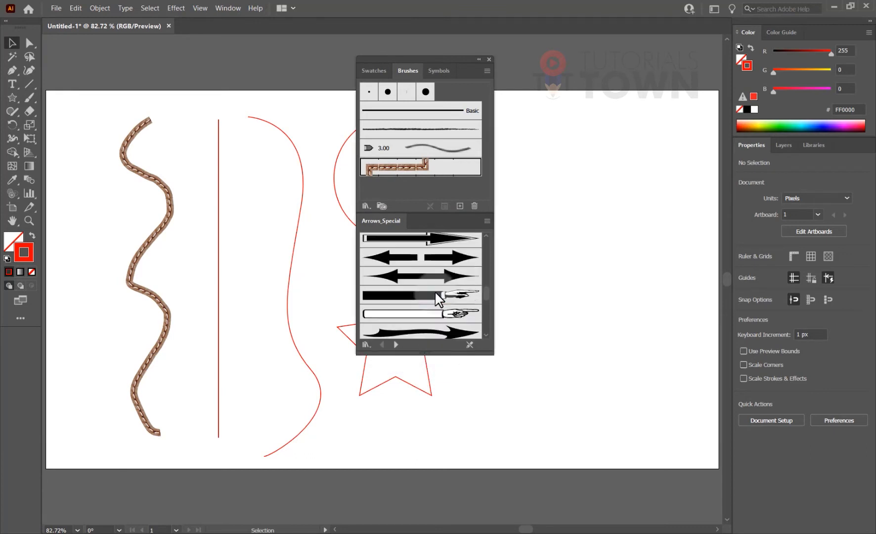
scroll(434, 290, "down", 5)
scroll(380, 333, "up", 3)
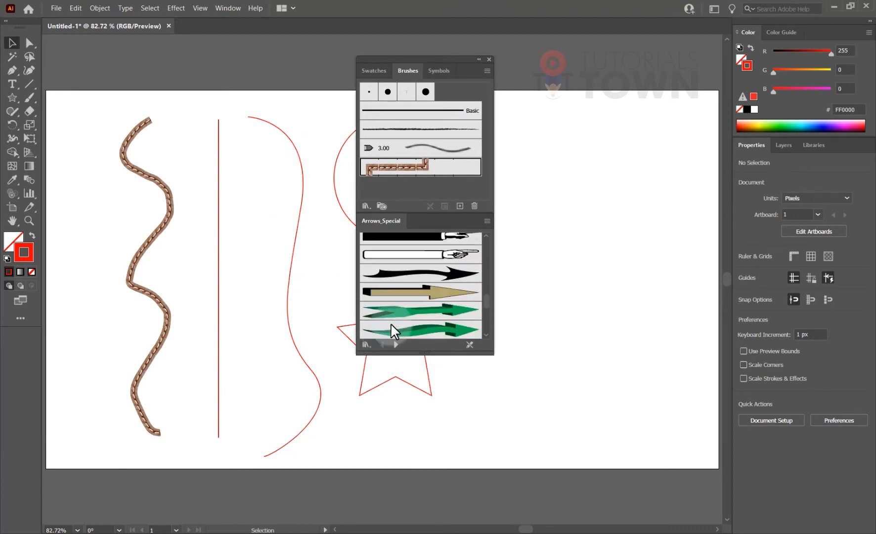
scroll(393, 331, "up", 3)
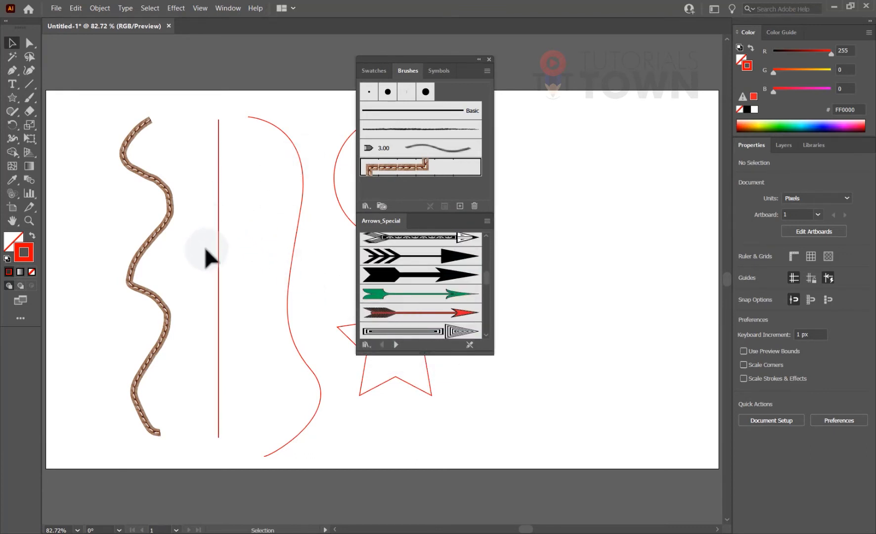
left_click_drag(212, 239, 210, 241)
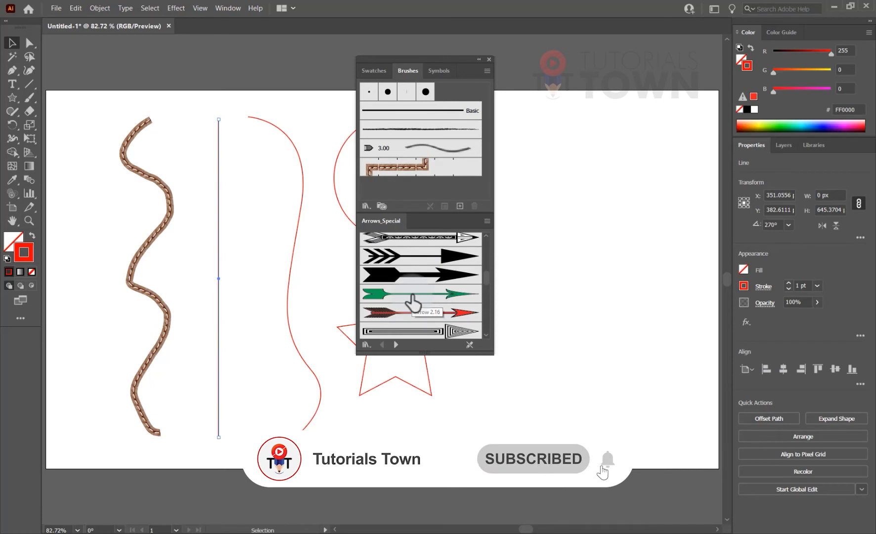
left_click(412, 301)
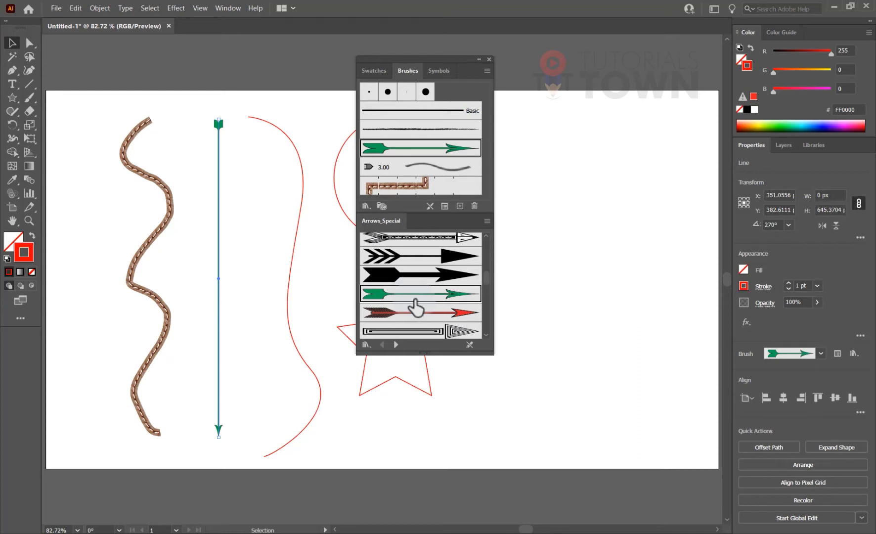
- Place the yellow zigzag arrow from the Arrows_Special library over the wavy stroke as artwork, and delete it
scroll(388, 269, "down", 5)
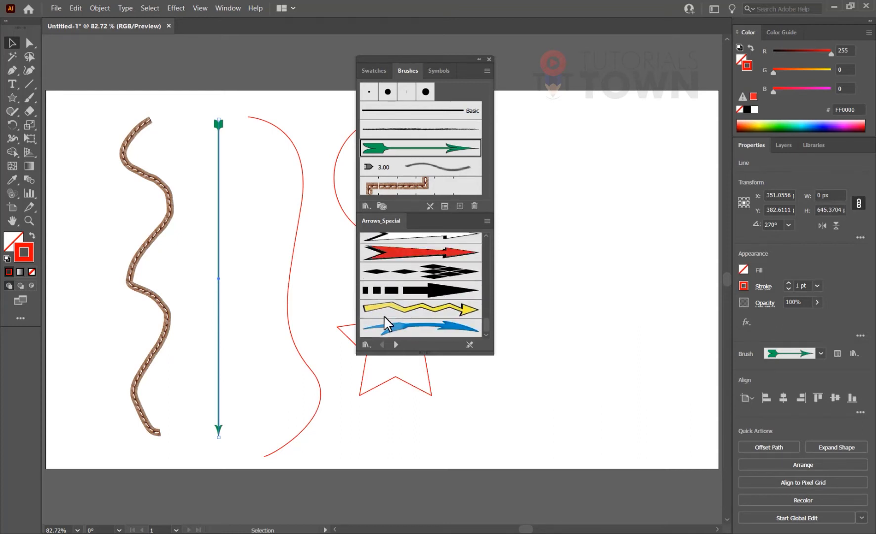
mouse_move(406, 317)
left_mouse_down()
mouse_move(289, 322)
mouse_move(117, 280)
mouse_move(89, 258)
mouse_move(146, 261)
mouse_move(197, 294)
mouse_move(168, 224)
left_mouse_up()
left_click(98, 229)
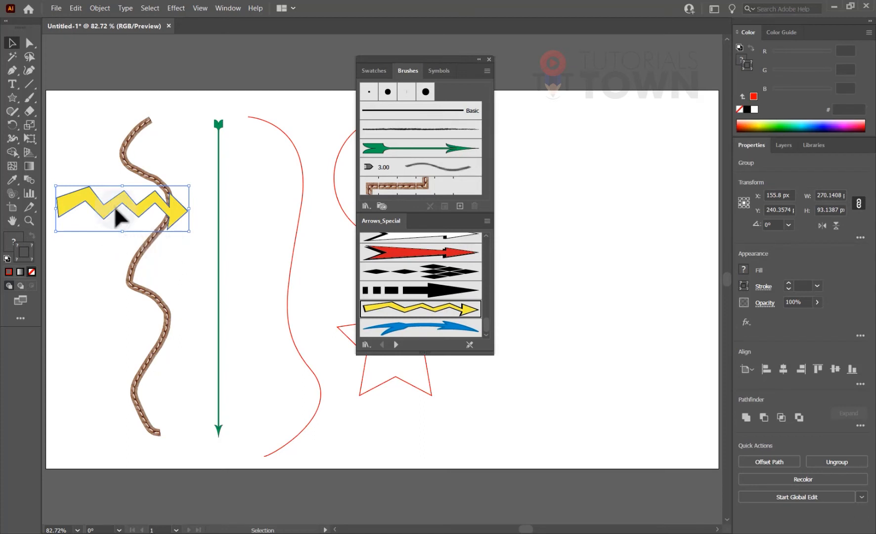
key("Delete")
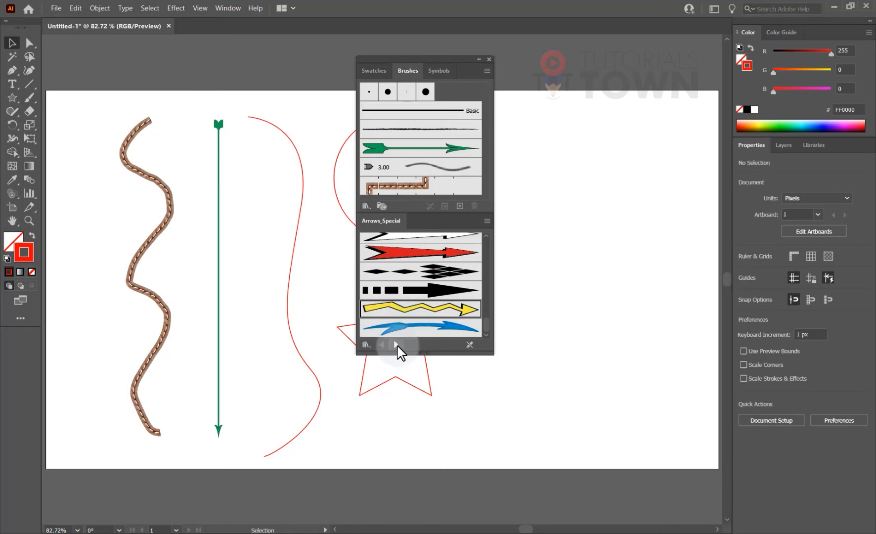
- Load the Arrows_Standard brush library and apply its first chevron brush, Arrow 1.01, to the S-shaped curved path
left_click(396, 345)
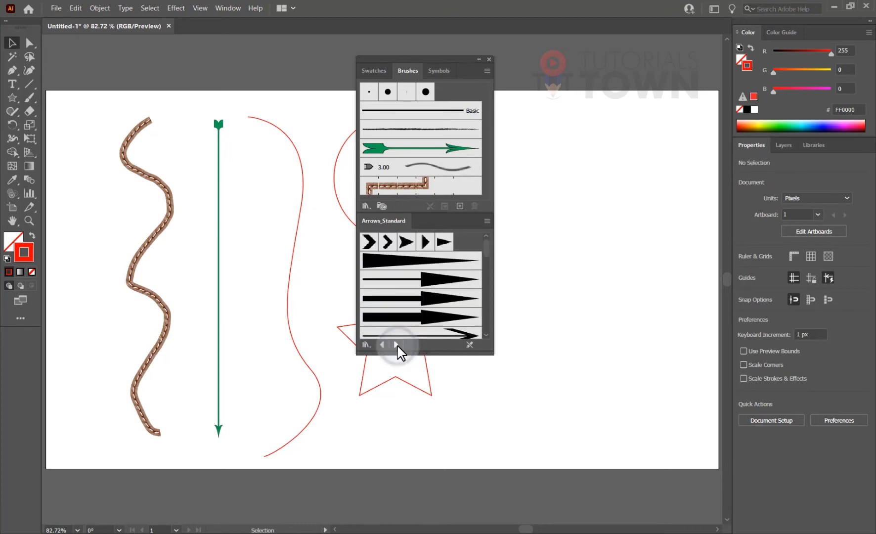
left_click(381, 345)
left_click(397, 344)
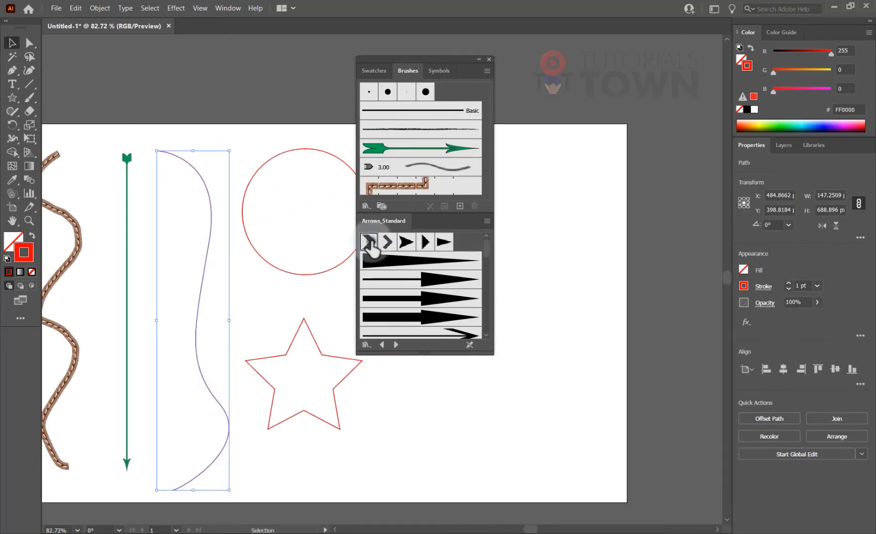
left_click(369, 242)
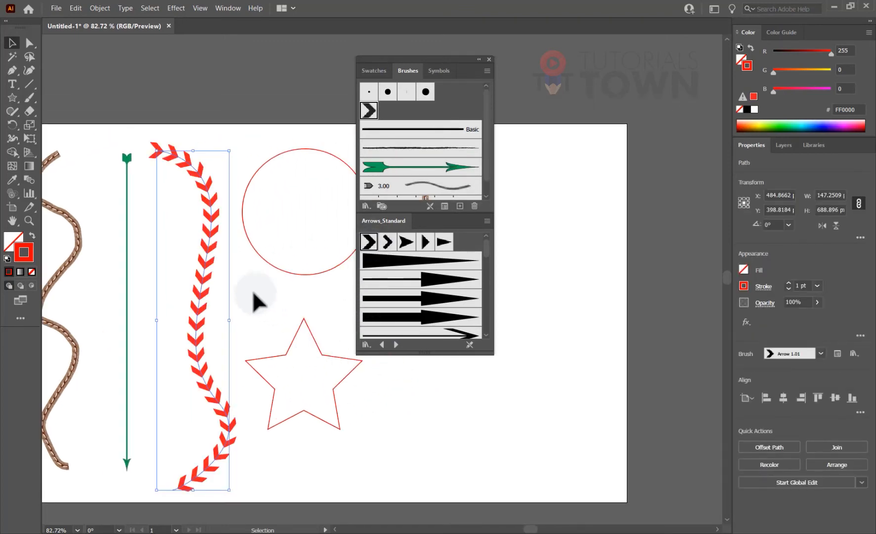
- Apply a thin-shafted long arrow brush from Arrows_Standard to the circle and move the brush panels clear of the shapes
left_click(276, 265)
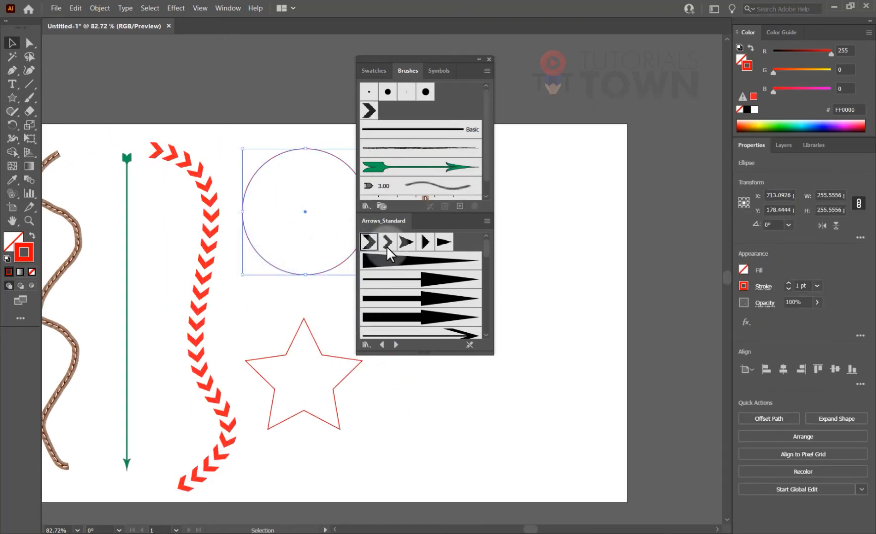
scroll(401, 297, "down", 4)
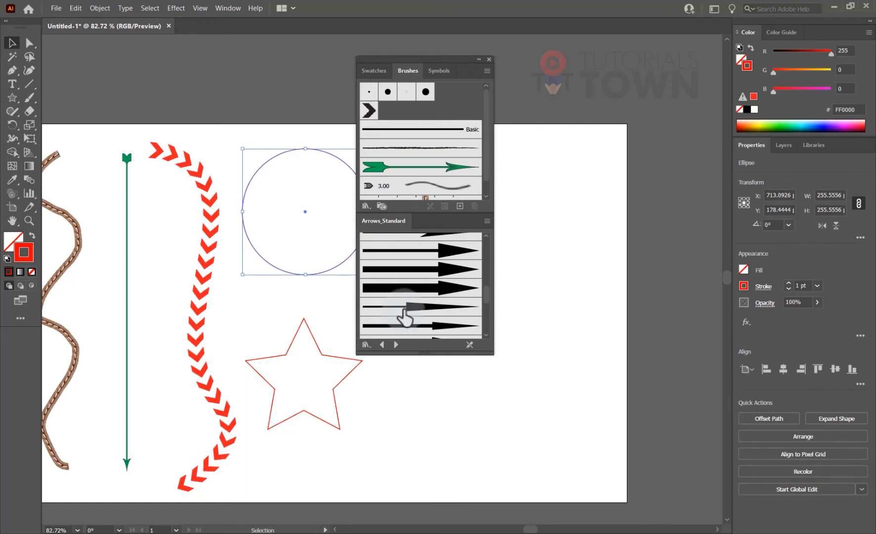
left_click(400, 311)
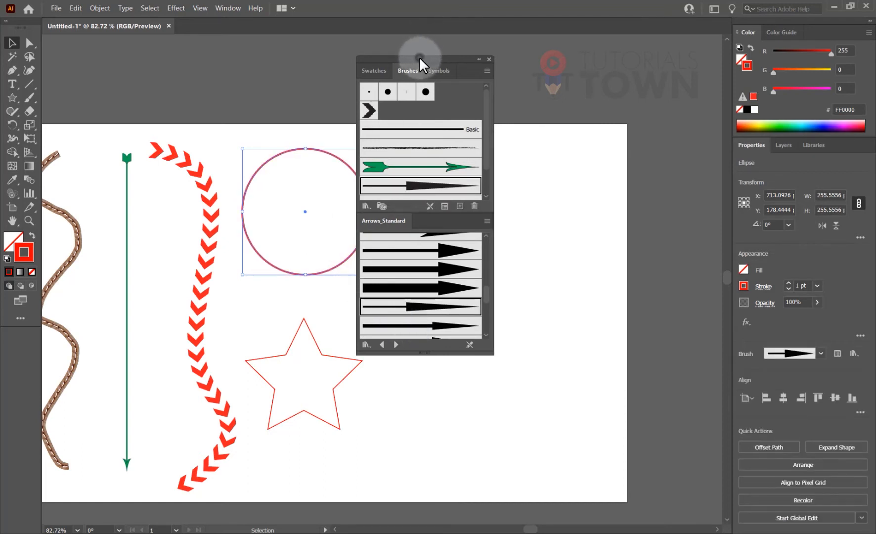
left_click_drag(418, 59, 496, 70)
- Browse forward through the brush libraries, past the Artistic sets, to load Borders_Dashed
left_click(473, 355)
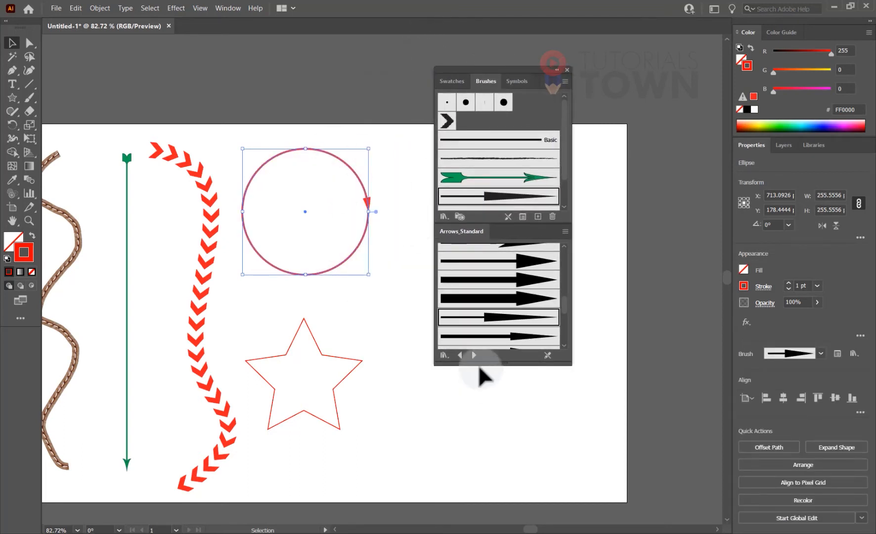
left_click(473, 355)
left_click(473, 355)
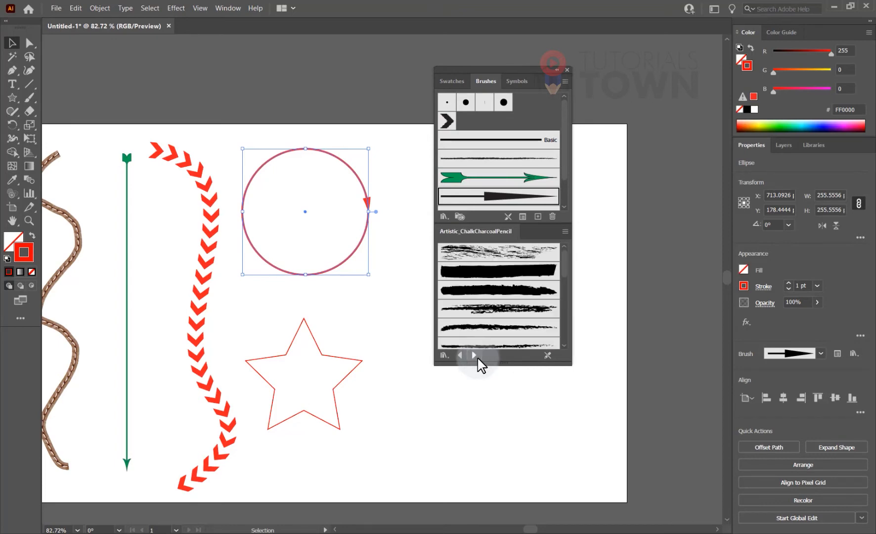
left_click(473, 355)
left_click(474, 355)
left_click(473, 354)
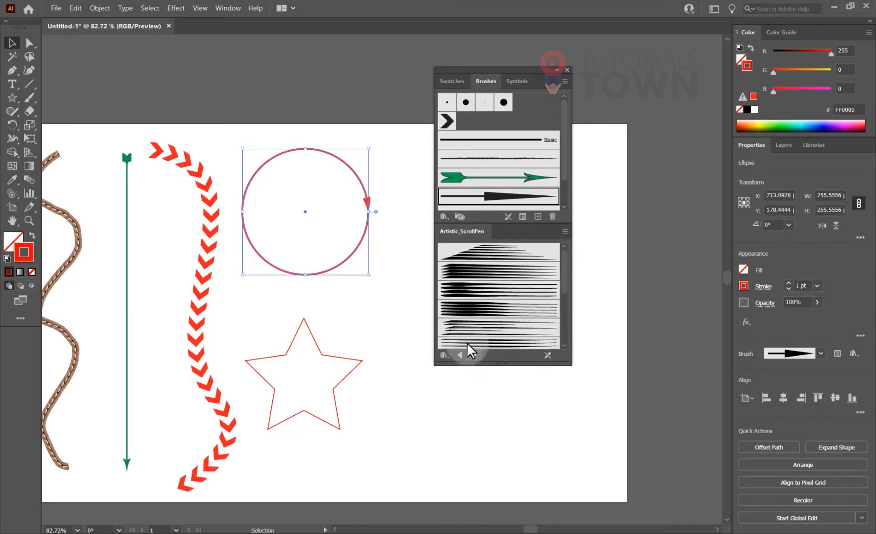
left_click(473, 355)
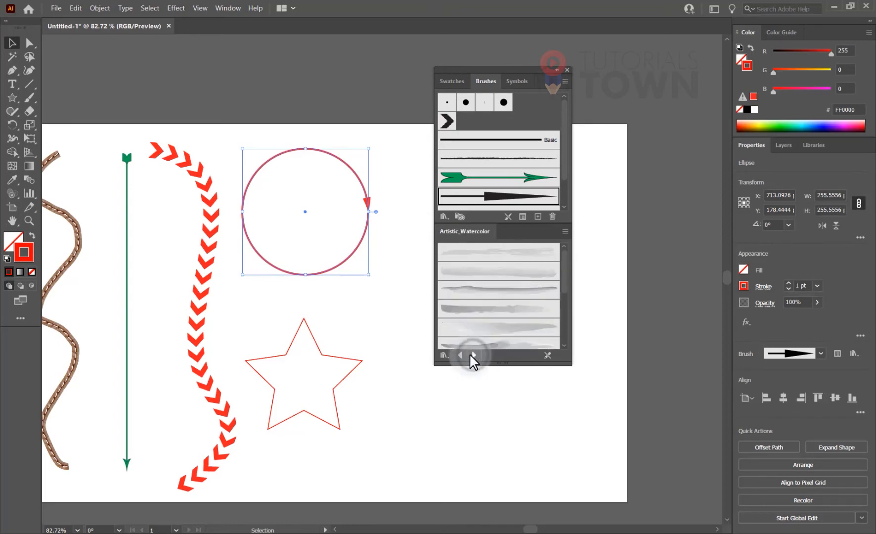
left_click(473, 354)
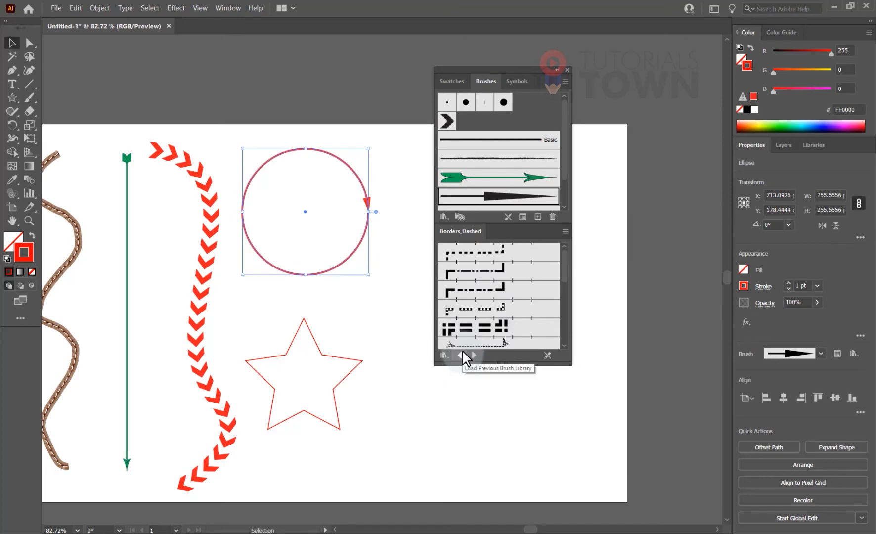
- Apply the thick double-row dashed border brush to the star, inspect its corners up close and deselect it
left_click(341, 358)
left_click(450, 327)
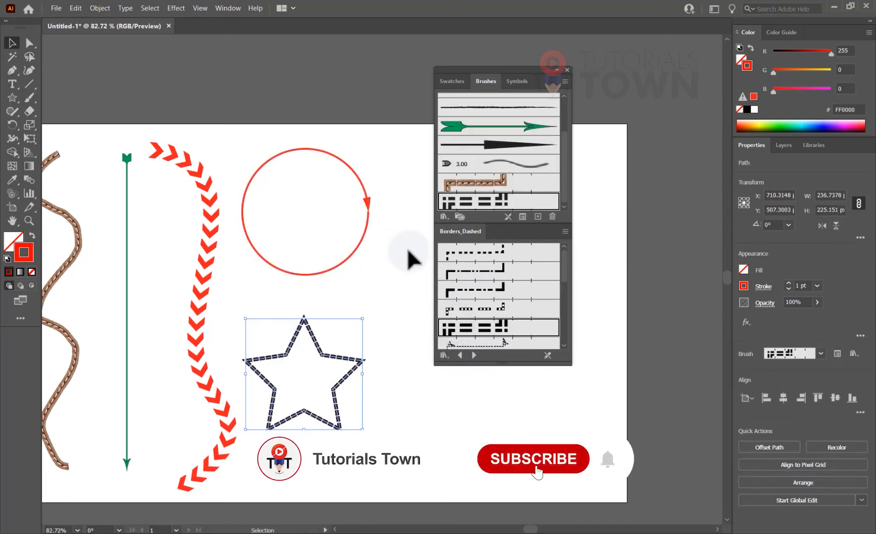
scroll(273, 383, "up", 4)
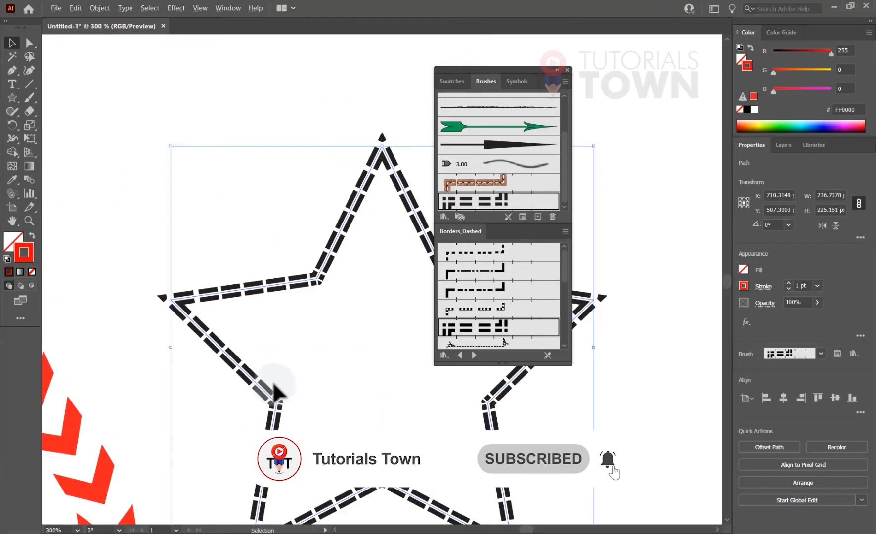
scroll(273, 384, "down", 3)
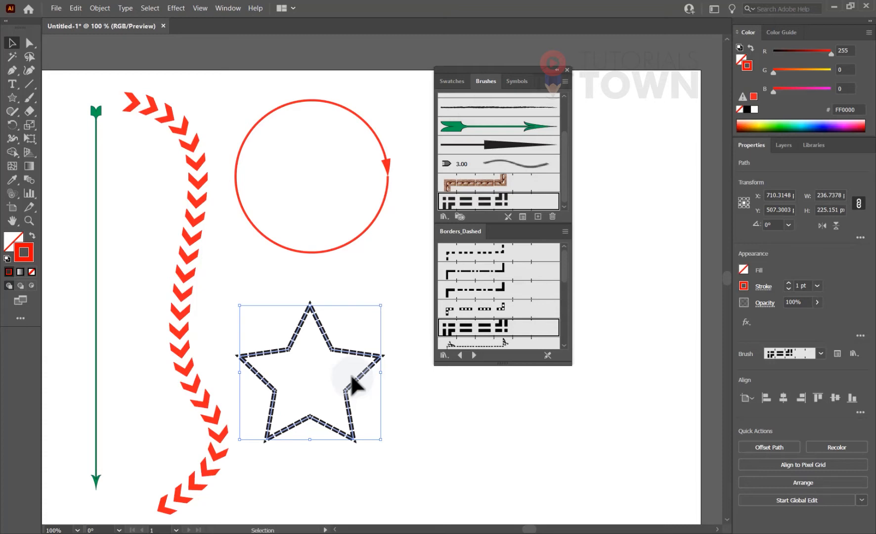
left_click(224, 292)
- Move the brush panels aside and paint a curved hook-shaped Paintbrush stroke with the double-row dashed brush beside the circle
left_click_drag(461, 68, 599, 74)
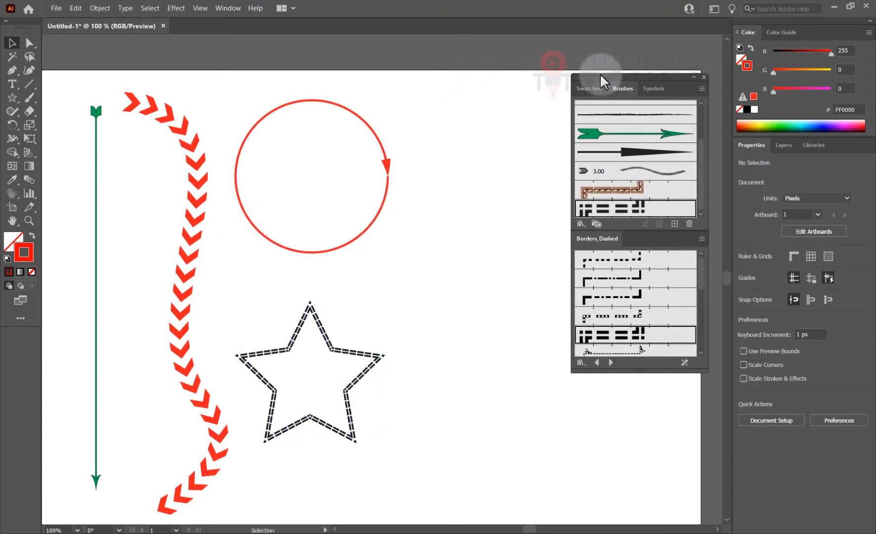
left_click(29, 99)
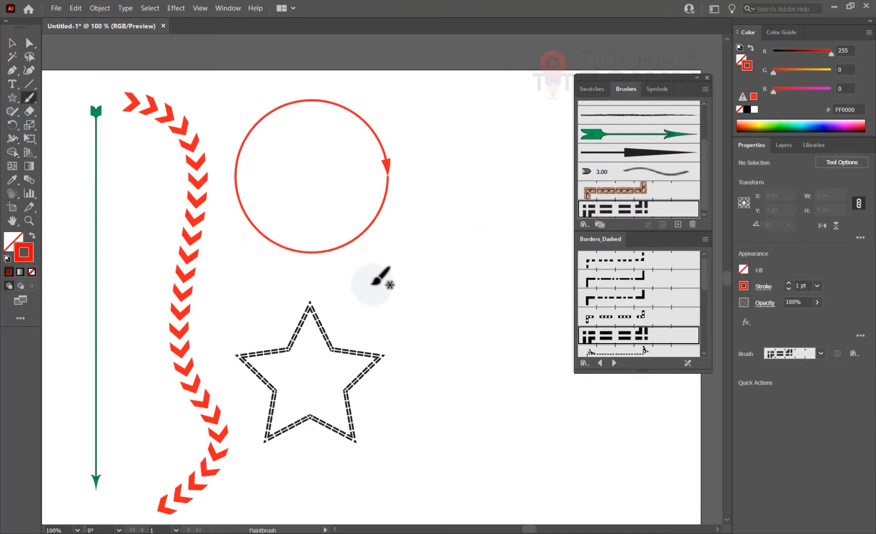
mouse_move(373, 279)
left_mouse_down()
mouse_move(250, 277)
mouse_move(258, 254)
mouse_move(348, 214)
left_mouse_up()
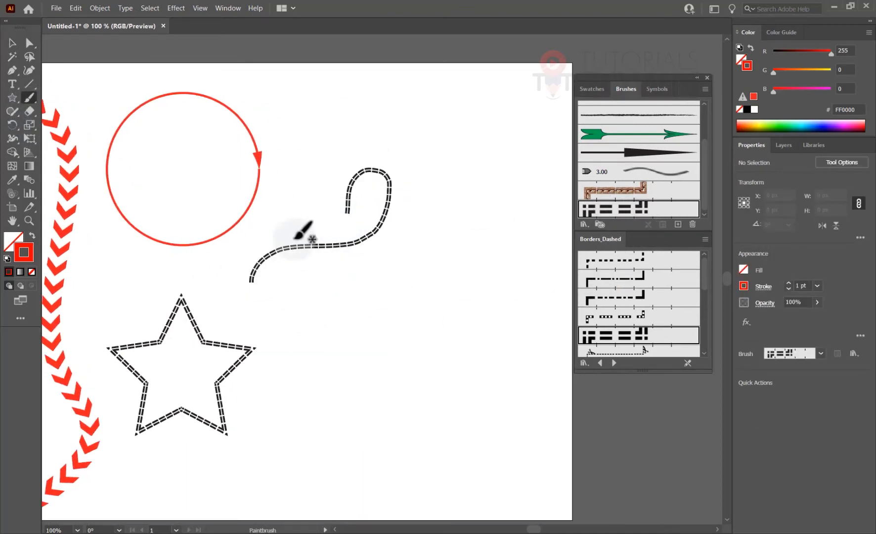
- Choose the yellow-and-black checkered border brush from Borders_Dashed and paint three curved Paintbrush strokes to the right of the star
scroll(618, 304, "down", 3)
left_click(626, 307)
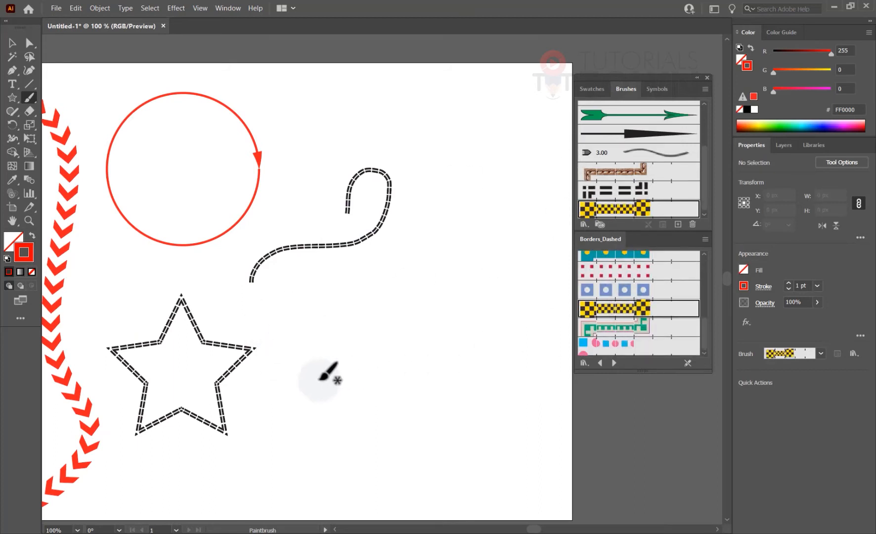
mouse_move(314, 366)
left_mouse_down()
mouse_move(440, 225)
mouse_move(409, 220)
left_mouse_up()
left_click_drag(282, 429, 467, 349)
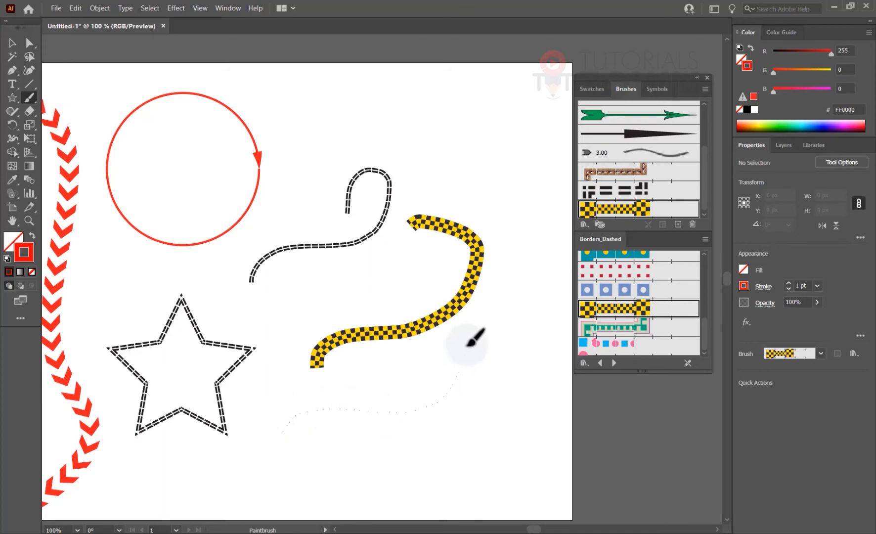
left_click_drag(329, 487, 509, 402)
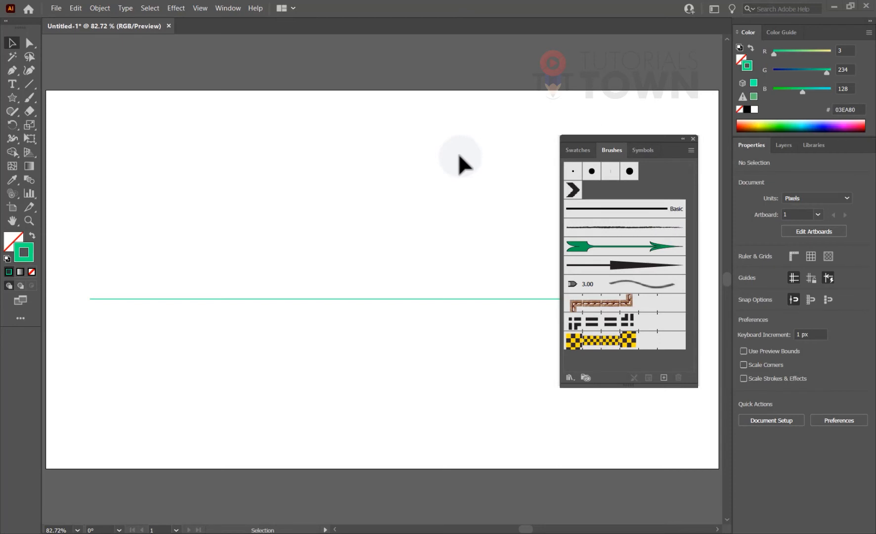
- Start loading an external brush library and browse to the Brushes folder on the Desktop
left_click(569, 377)
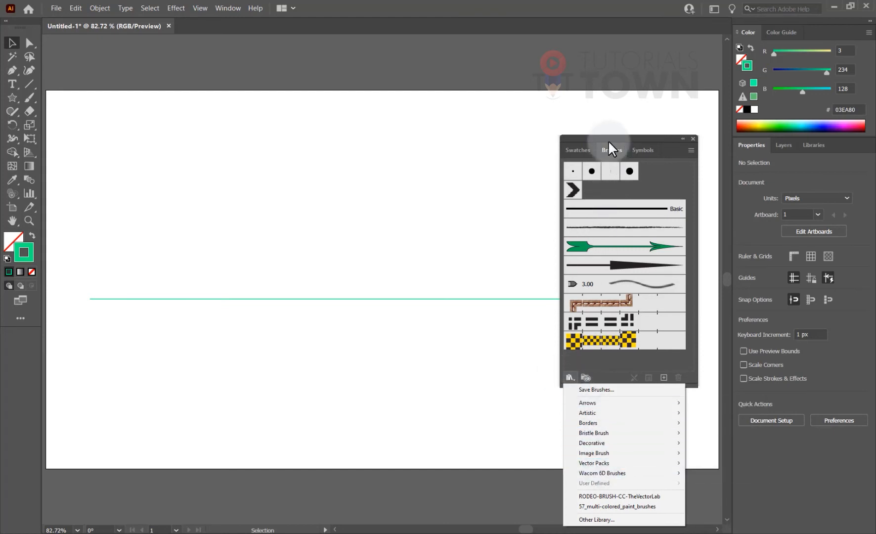
mouse_move(608, 140)
left_mouse_down()
mouse_move(577, 141)
mouse_move(409, 67)
left_mouse_up()
left_click(371, 305)
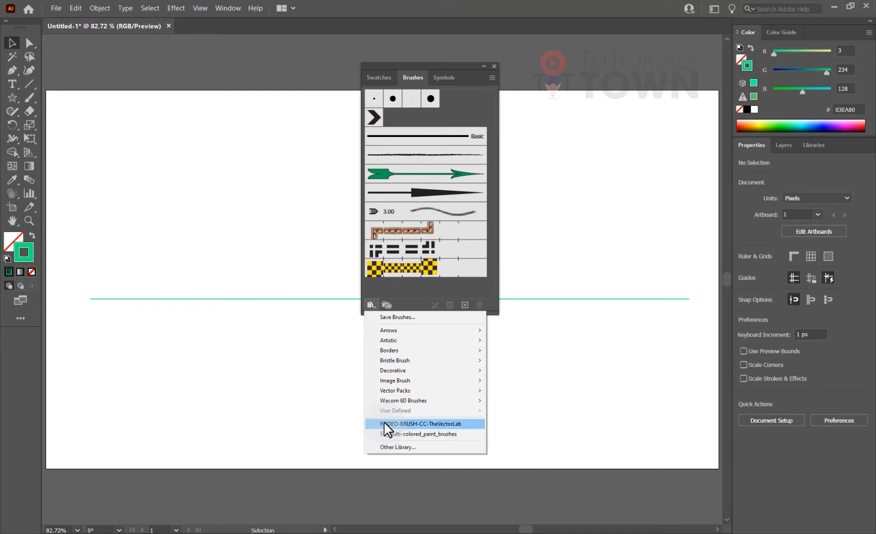
left_click(393, 448)
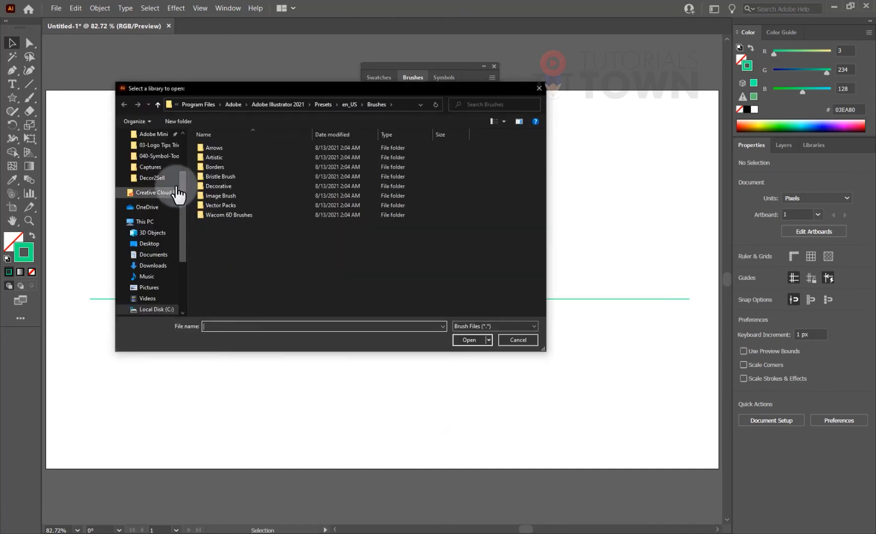
scroll(163, 157, "up", 3)
left_click(149, 153)
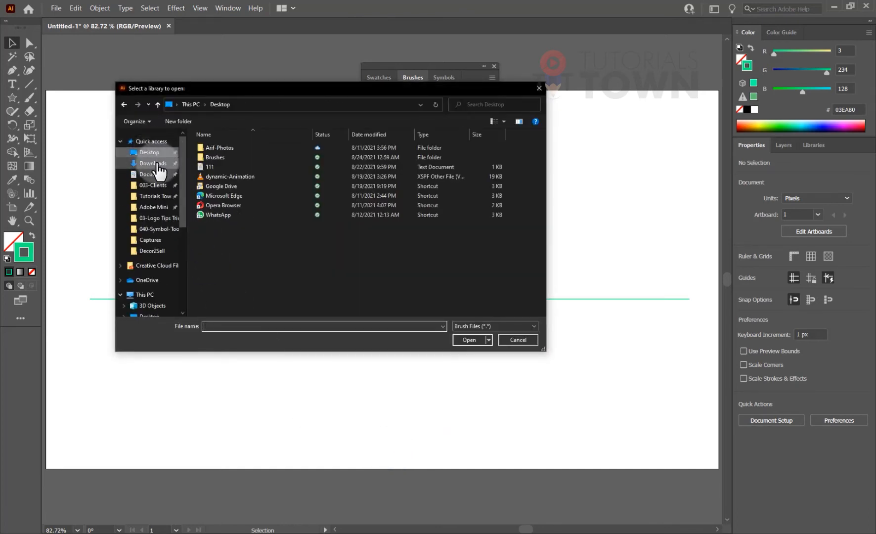
double_click(217, 157)
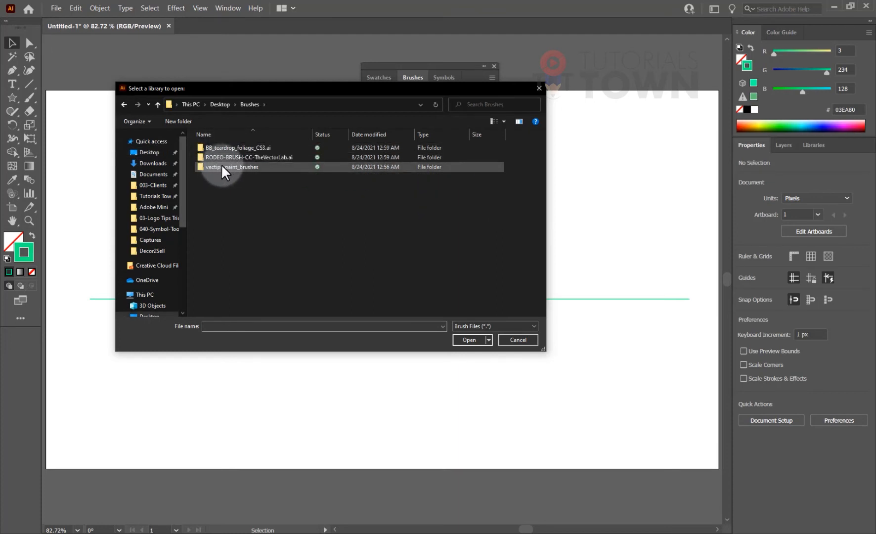
- Look into the vectips_paint_brushes folder, return, and load the BB_teardrop_foliage_CS3 library from its BB_teardrop_foliage_CS3.ai folder
double_click(215, 167)
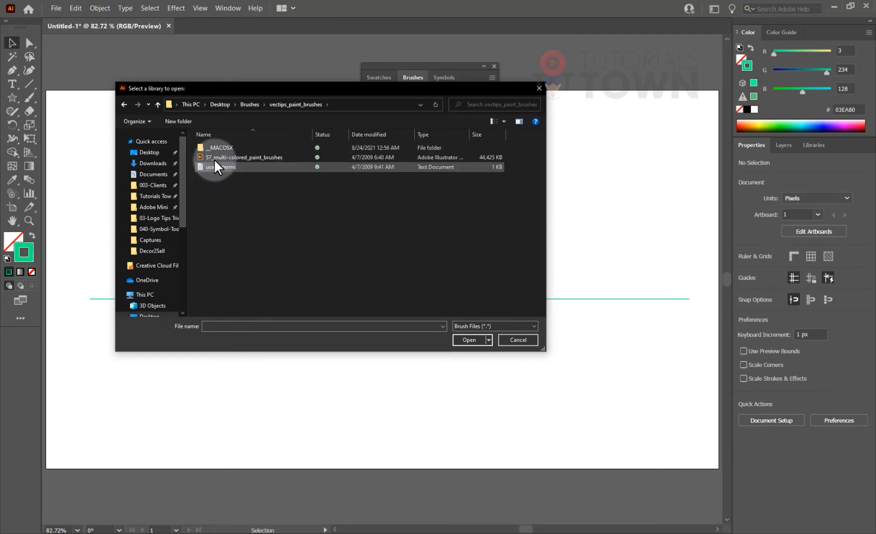
key("BackSpace")
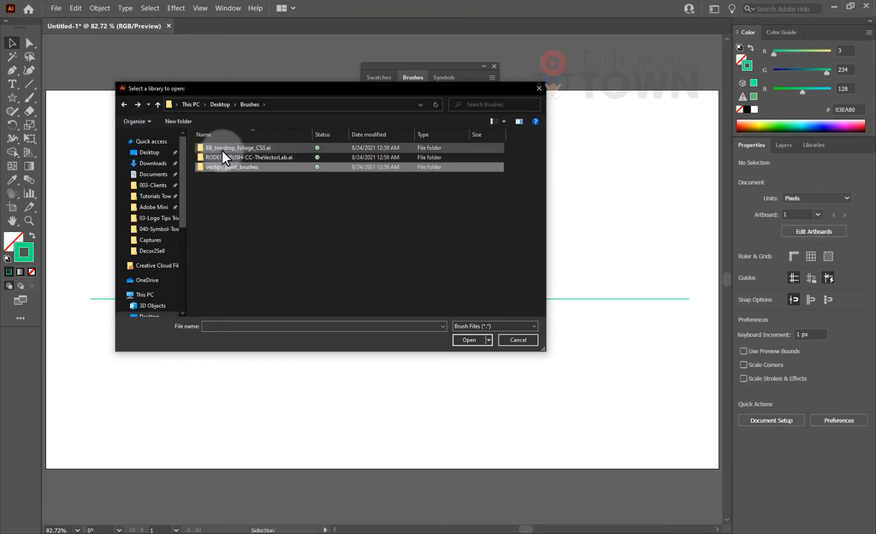
double_click(222, 148)
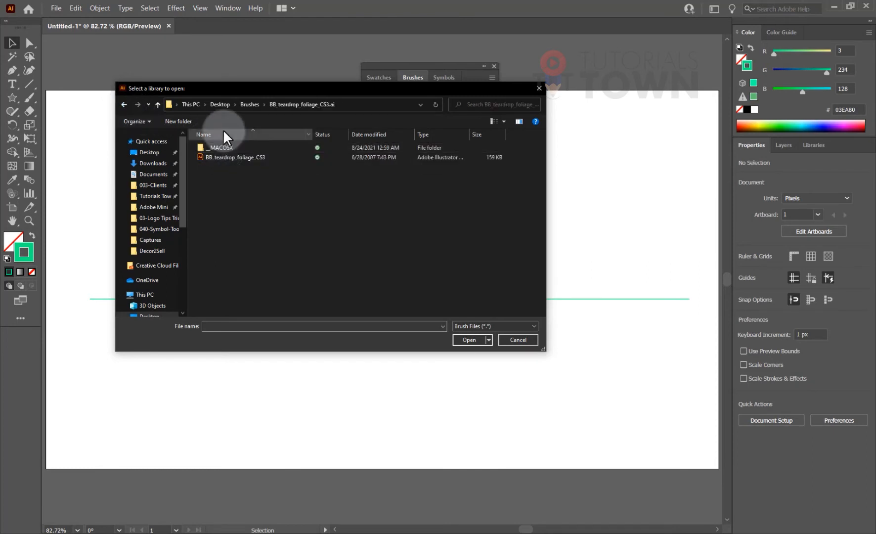
double_click(215, 156)
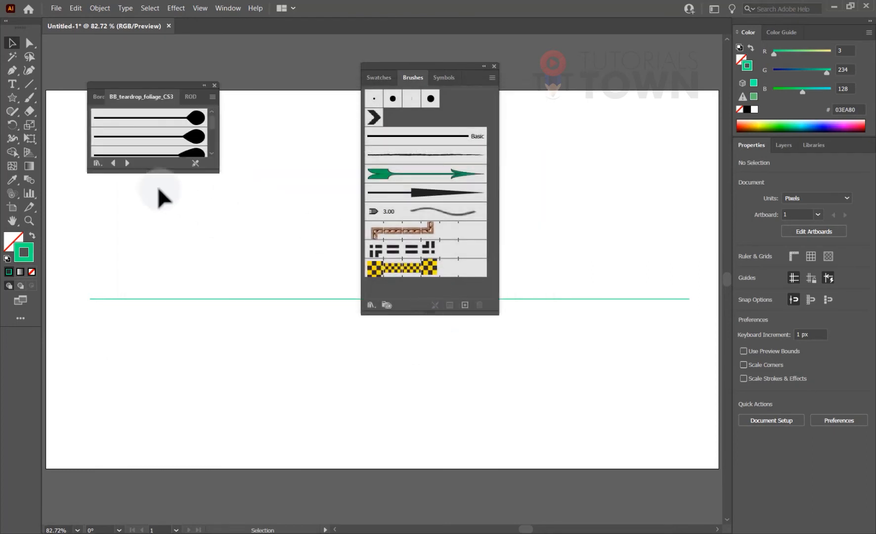
- Lengthen the BB_teardrop_foliage_CS3 panel until all its brushes show, and move both brush panels apart toward the artboard's upper corners
mouse_move(140, 173)
left_mouse_down()
mouse_move(137, 400)
mouse_move(137, 371)
left_mouse_up()
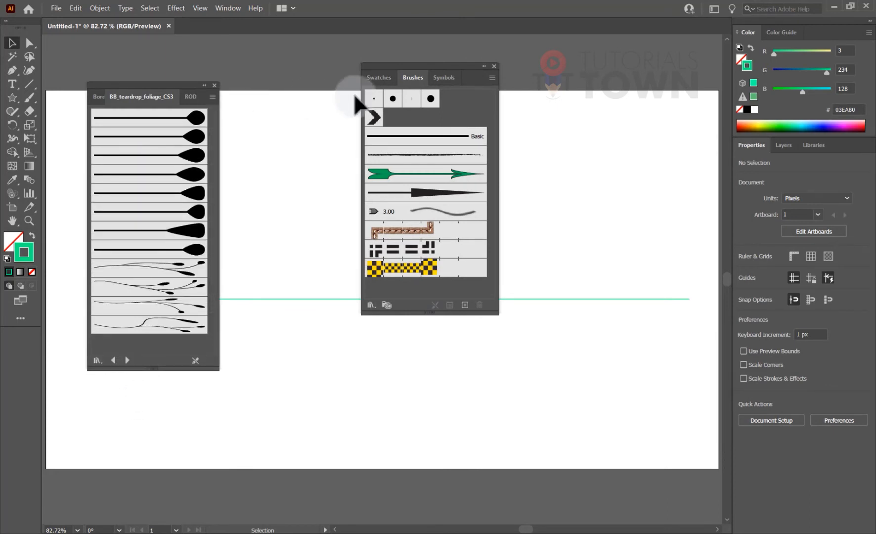
mouse_move(432, 68)
left_mouse_down()
mouse_move(549, 53)
mouse_move(573, 35)
left_mouse_up()
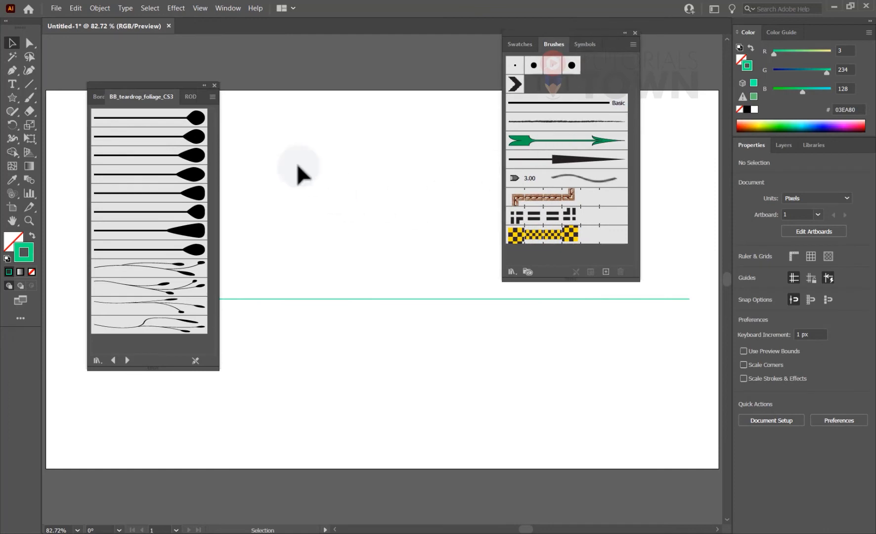
left_click_drag(179, 83, 159, 20)
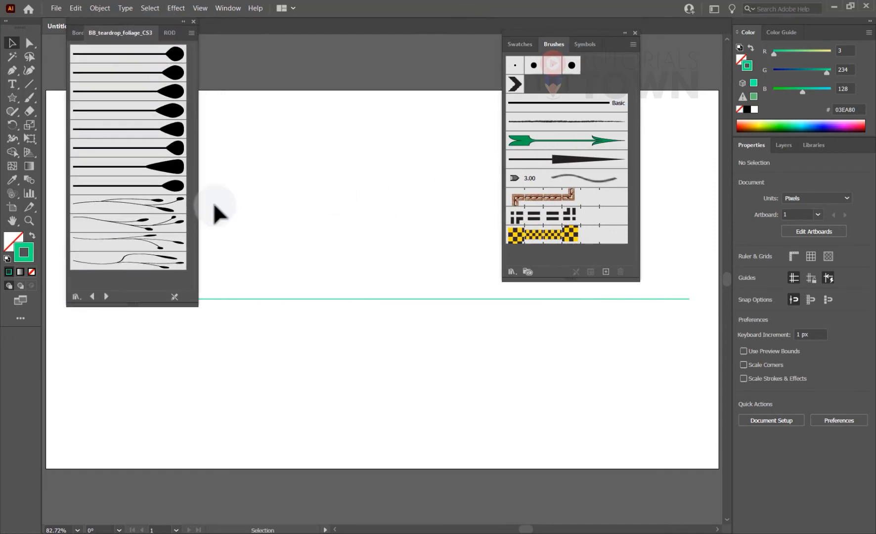
- Move the horizontal line slightly lower and try the four branching foliage brushes on it one after another, ending with Brush 12
left_click_drag(227, 298, 226, 336)
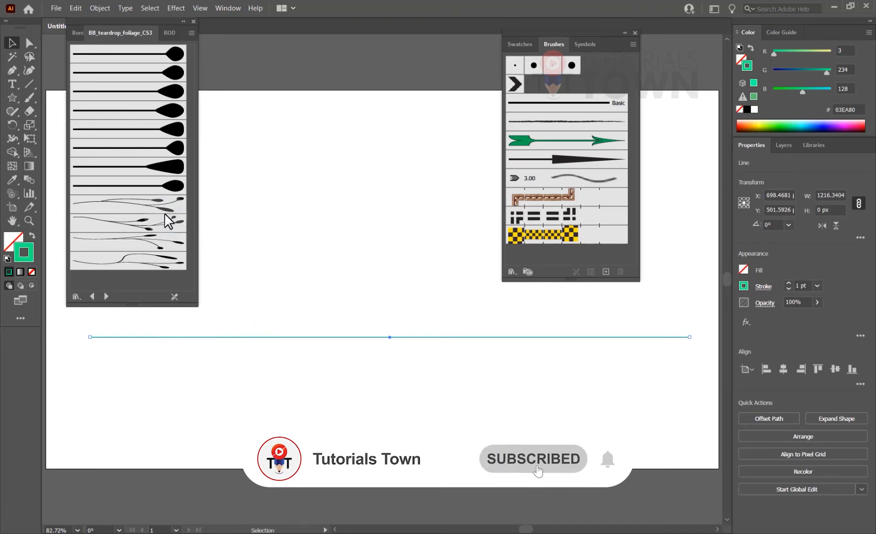
left_click(140, 208)
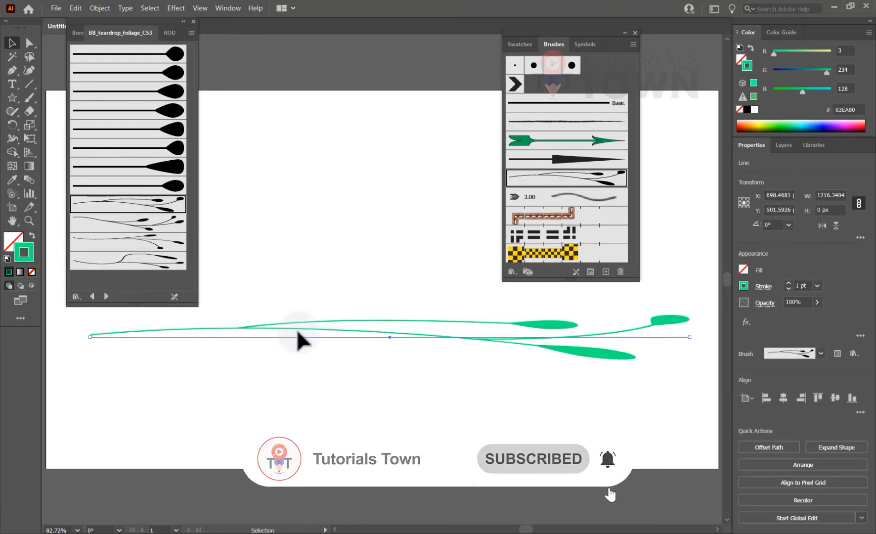
left_click(181, 223)
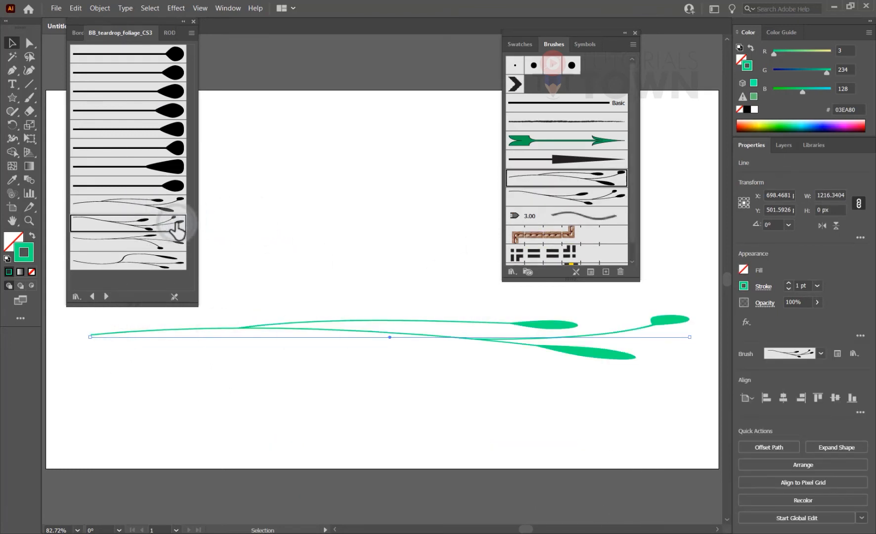
left_click(161, 243)
left_click(159, 260)
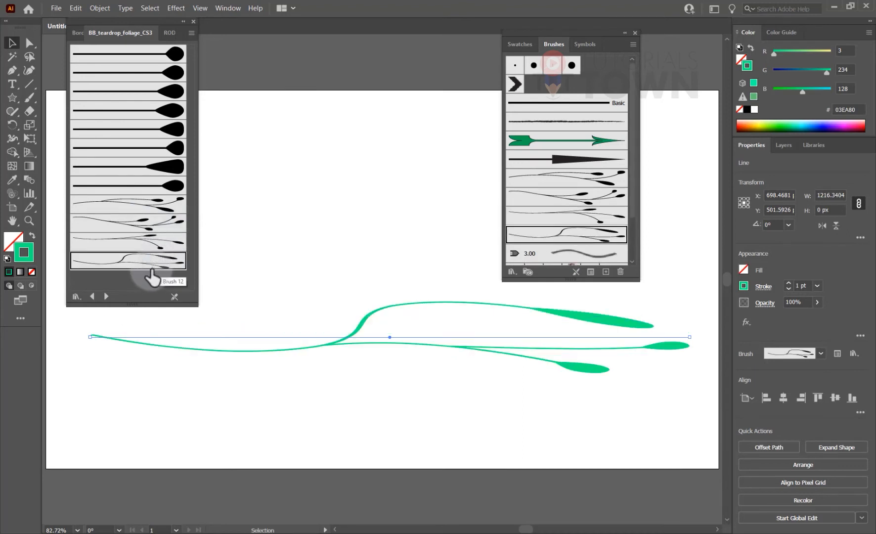
- Try three teardrop brushes on the line, from the long wide teardrop up to the fifth brush in the library
left_click(171, 166)
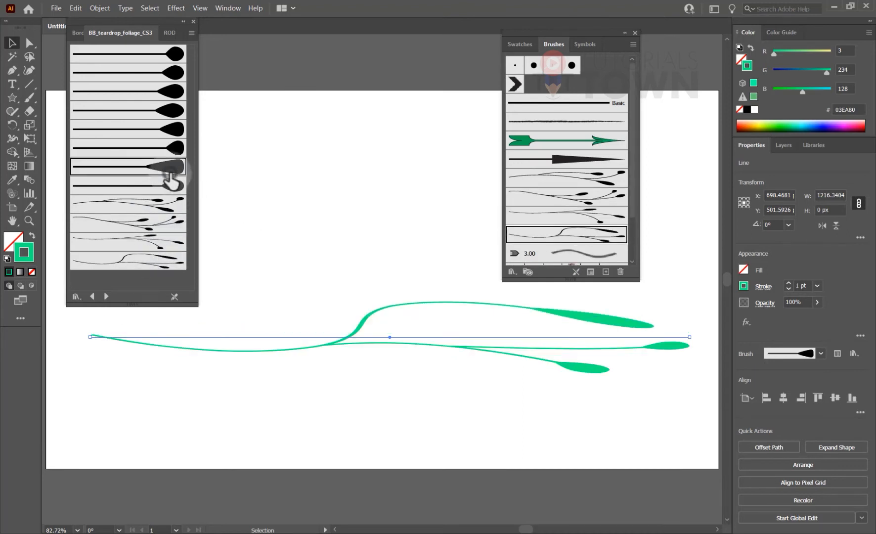
left_click(174, 149)
left_click(173, 130)
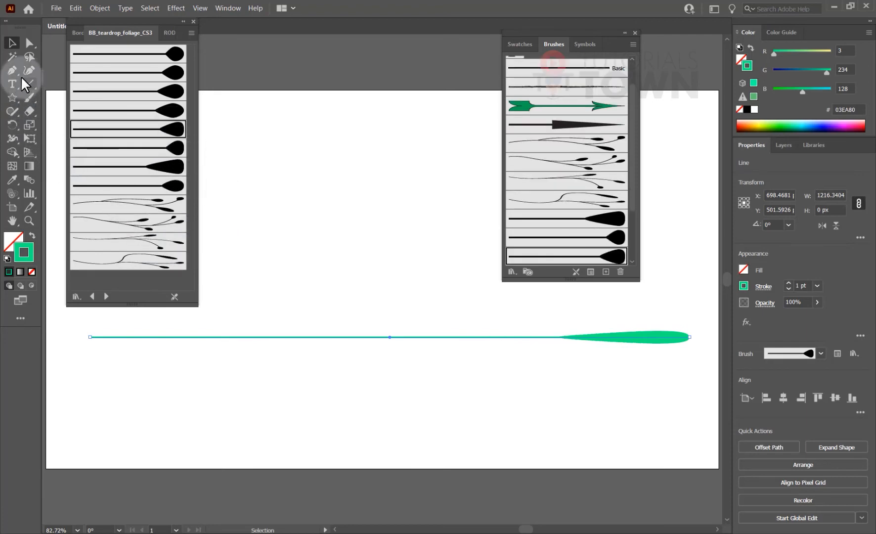
- Draw a vertical S-shaped Pen path left of the artboard's centre, apply Art Brush 10, and reverse it so the leaves point upward
left_click(12, 70)
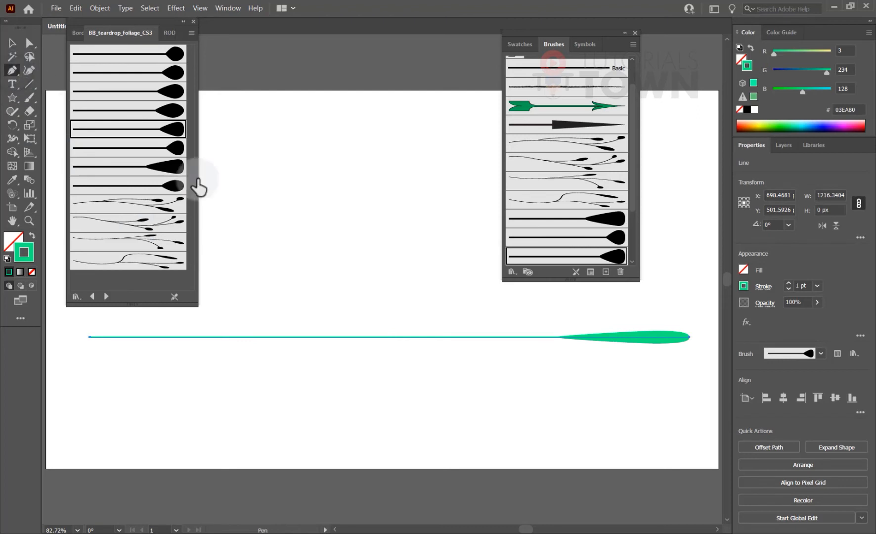
left_click(295, 233)
left_click_drag(294, 357, 344, 419)
left_click_drag(317, 490, 311, 487)
left_click(147, 218)
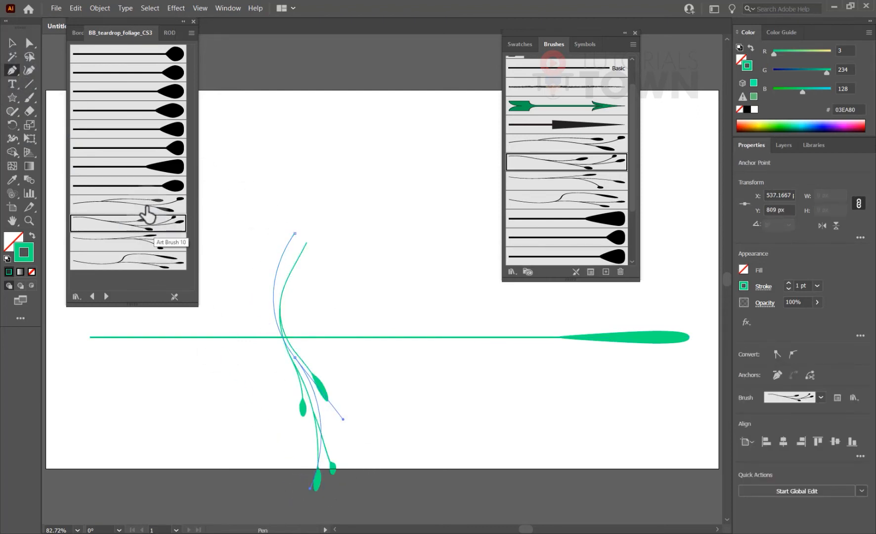
left_click(295, 232)
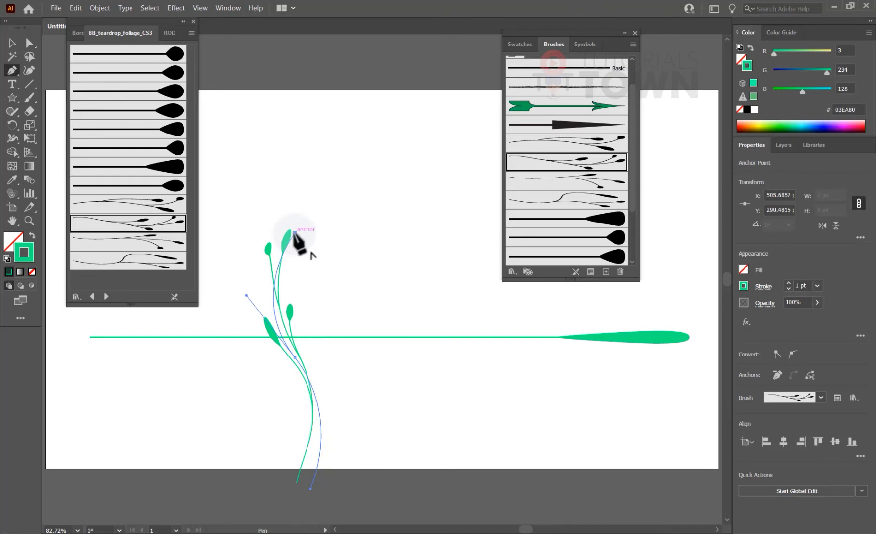
- Deselect the foliage sprig and delete the horizontal teardrop line crossing it
left_click(347, 272, "ctrl")
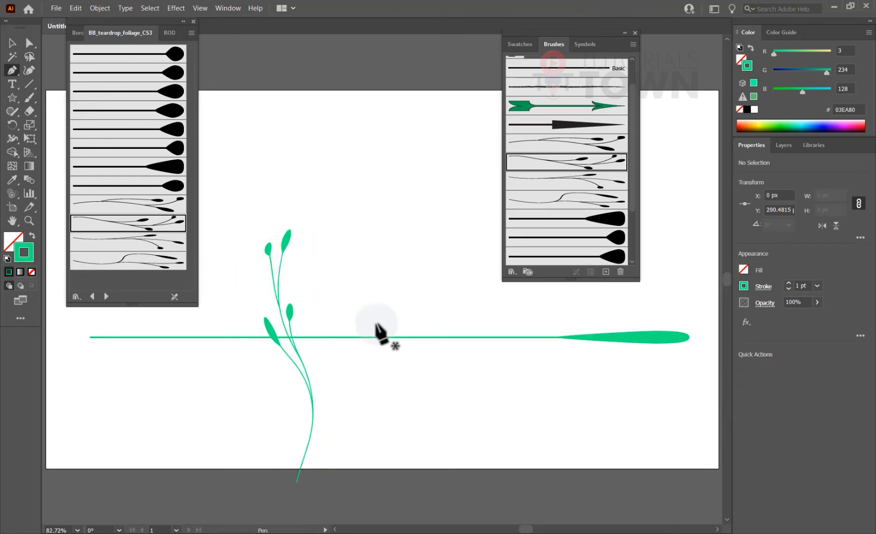
left_click(376, 336, "ctrl")
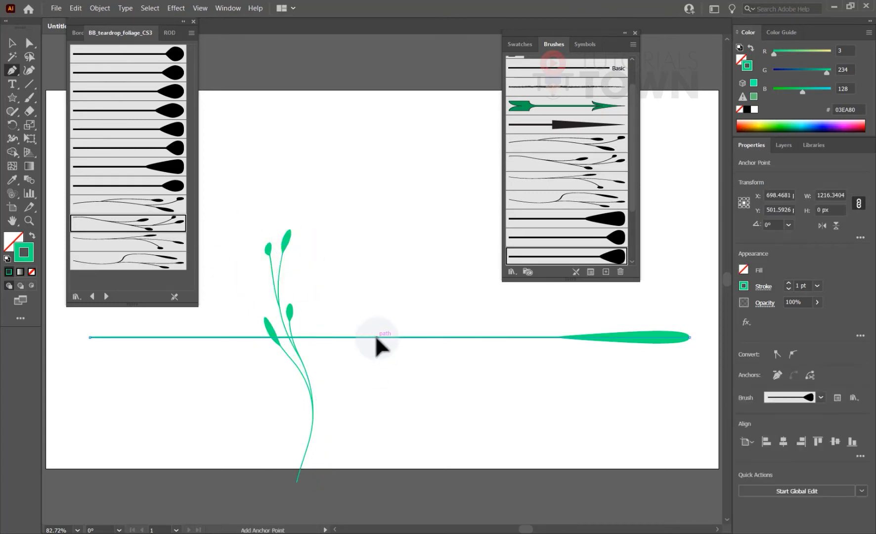
key("Delete")
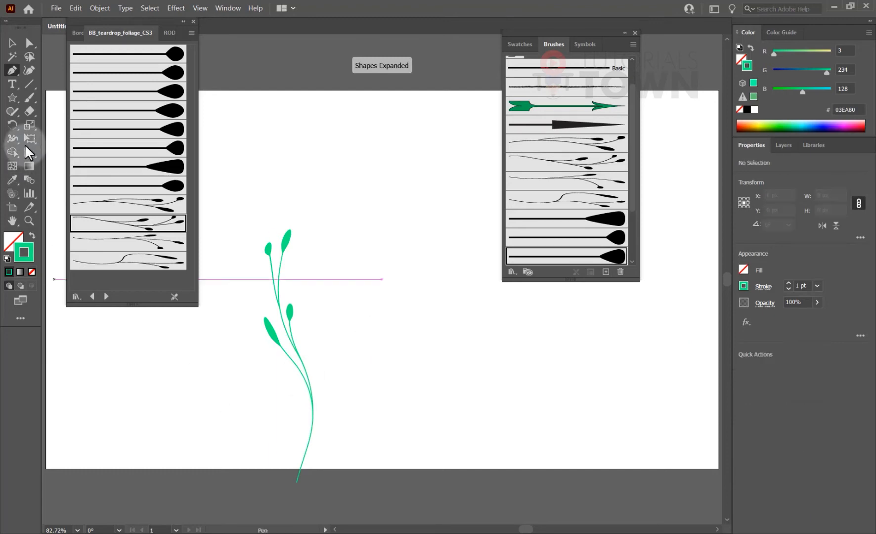
- Paint a short side branch curving up and right from the sprig's stem, using the Paintbrush with the small round teardrop brush
left_click(27, 101)
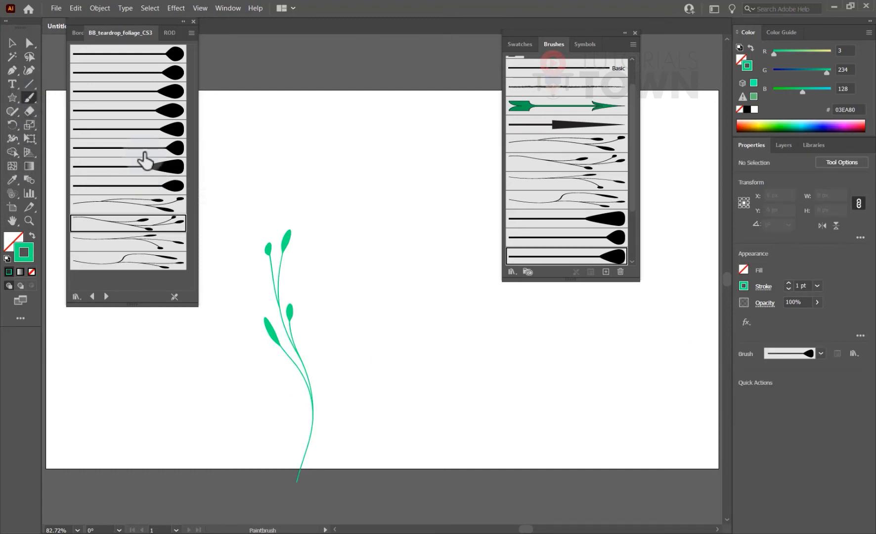
left_click(146, 150)
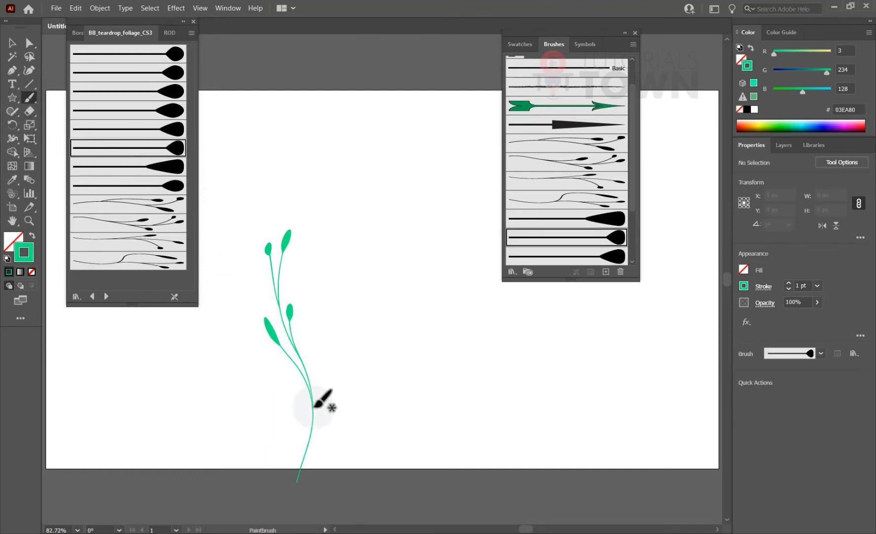
left_click_drag(313, 403, 353, 343)
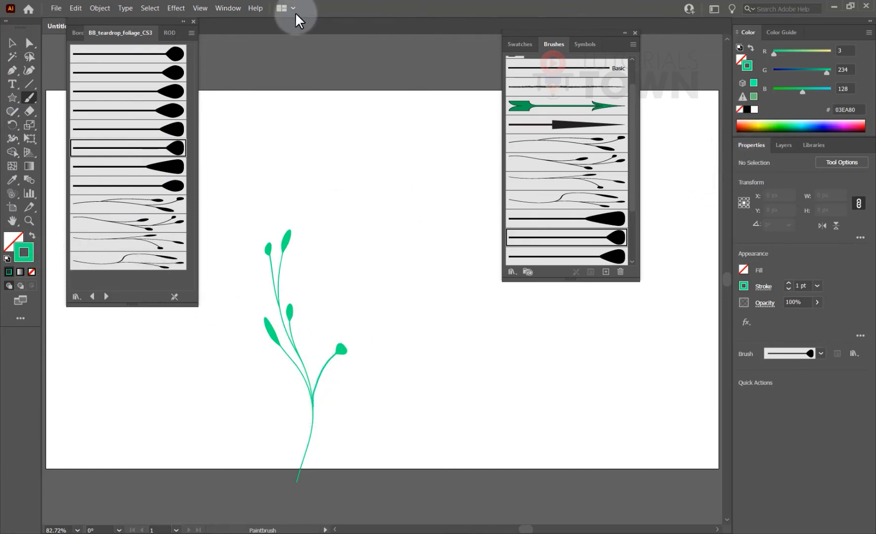
- Select the painted side branch and recolour its stroke blue, 0025E9
left_click(796, 124)
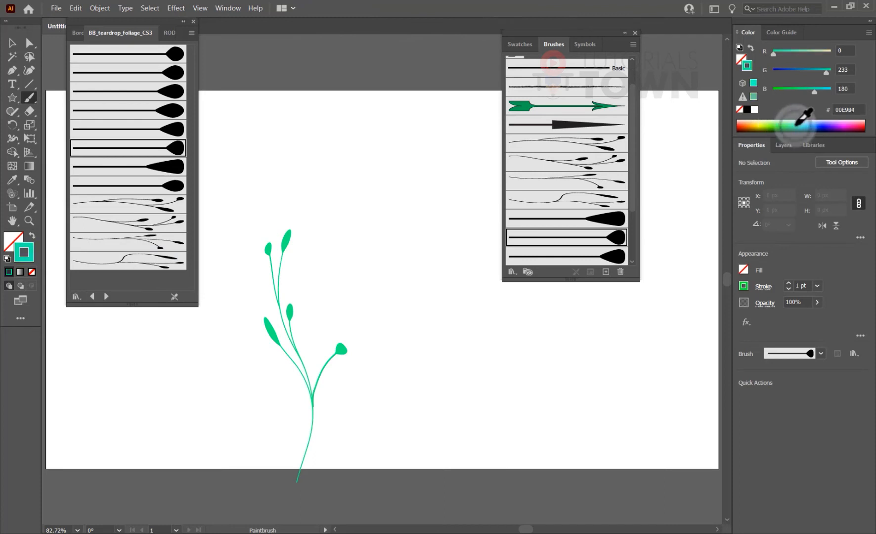
left_click_drag(400, 319, 329, 372)
left_click(818, 126)
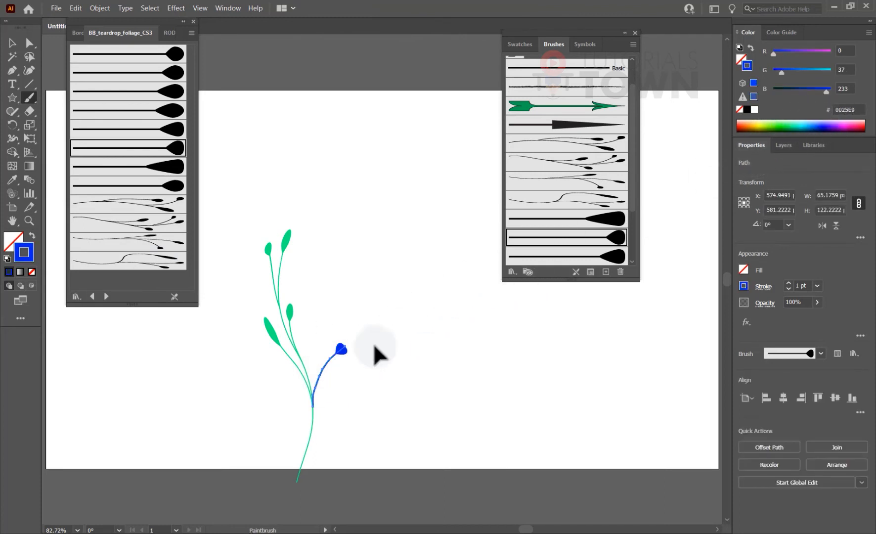
- Paint a second, taller blue side branch higher up the sprig's stem, undoing the first attempt and redrawing it
left_click_drag(299, 348, 334, 283)
key("ctrl+z")
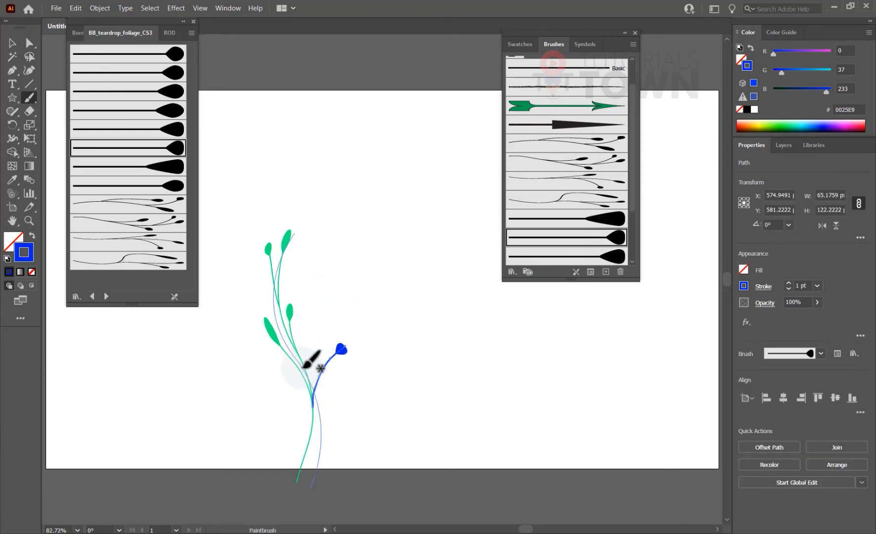
mouse_move(304, 368)
left_mouse_down()
mouse_move(325, 307)
mouse_move(319, 267)
left_mouse_up()
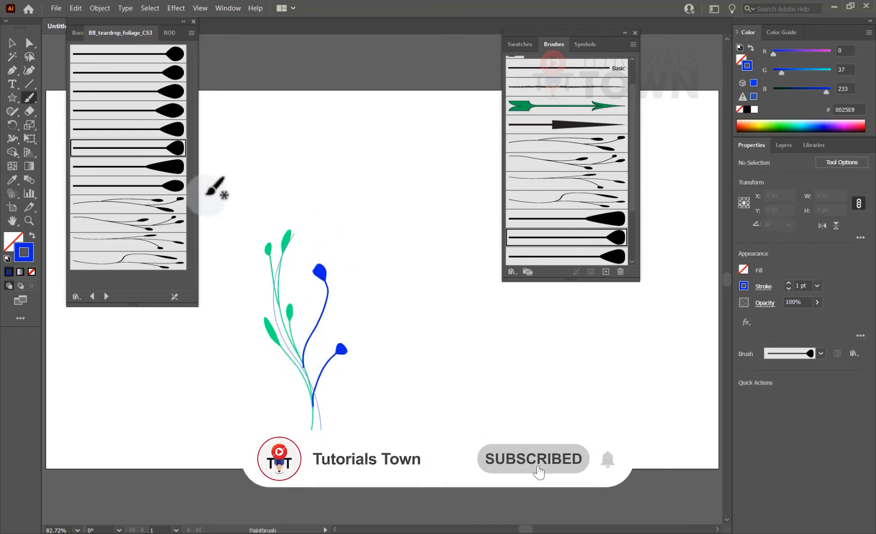
- Switch the taller side branch to teardrop Brush 7, recolour its stroke orange, E94400, and deselect it
left_click(325, 295, "ctrl")
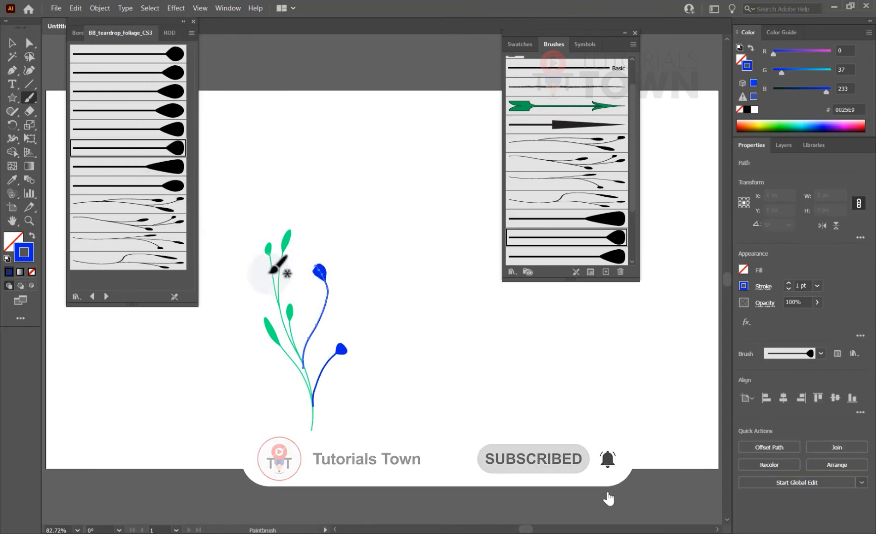
left_click(160, 171)
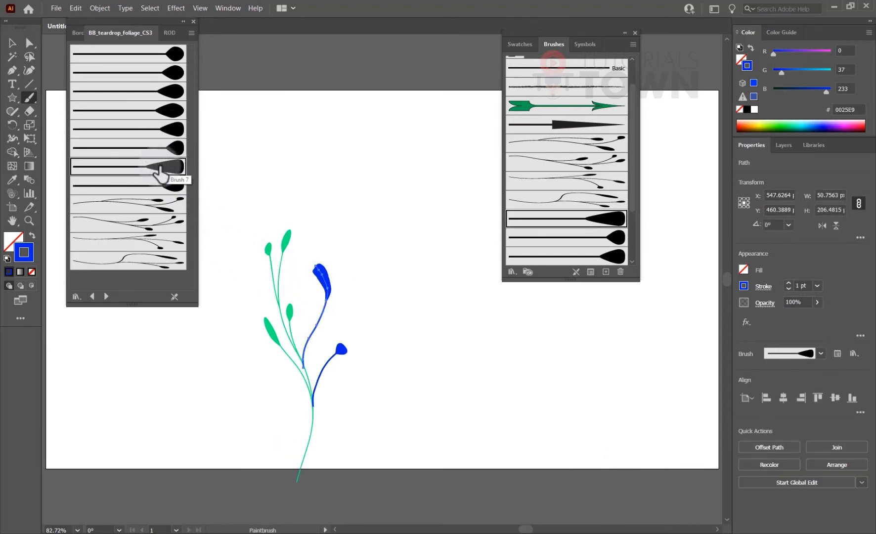
left_click(742, 126)
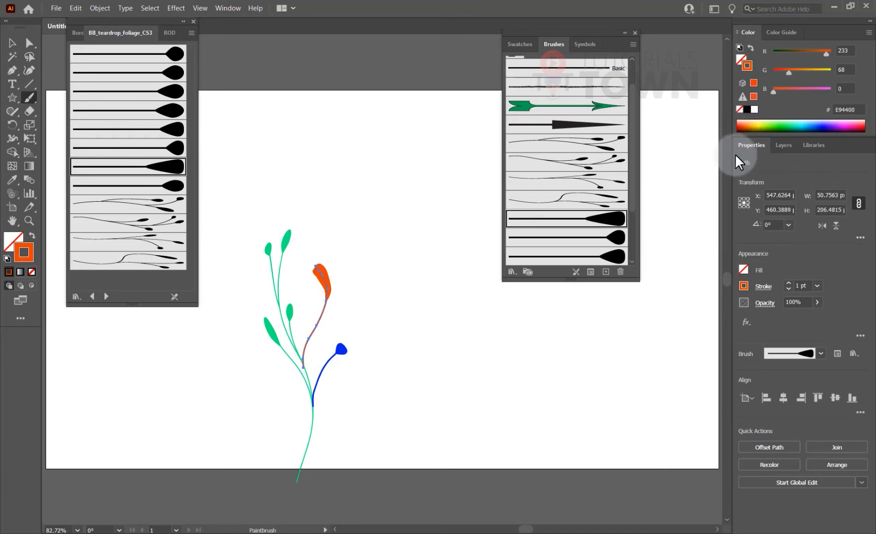
left_click(445, 250, "ctrl")
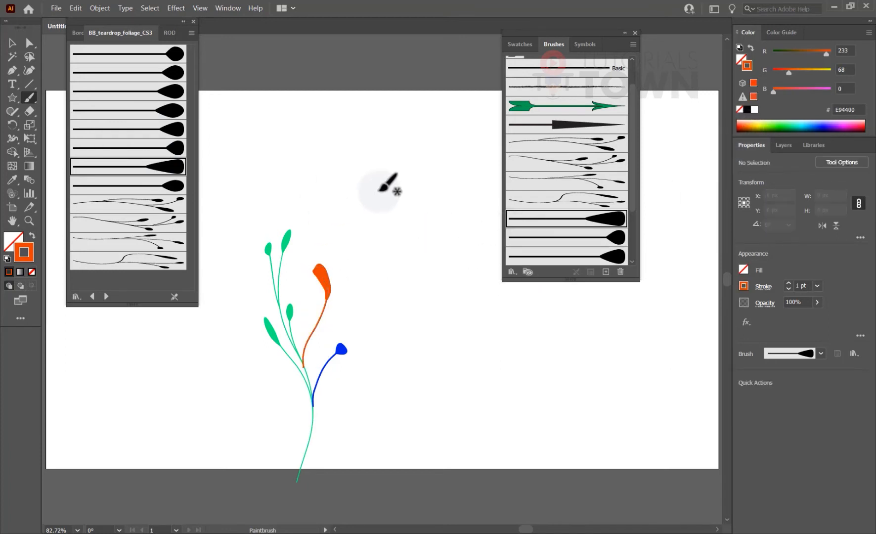
- Close the teardrop foliage library and load the RODEO-BRUSH-CC-TheVectorLab brush library from the Brushes folder on the Desktop
left_click(193, 22)
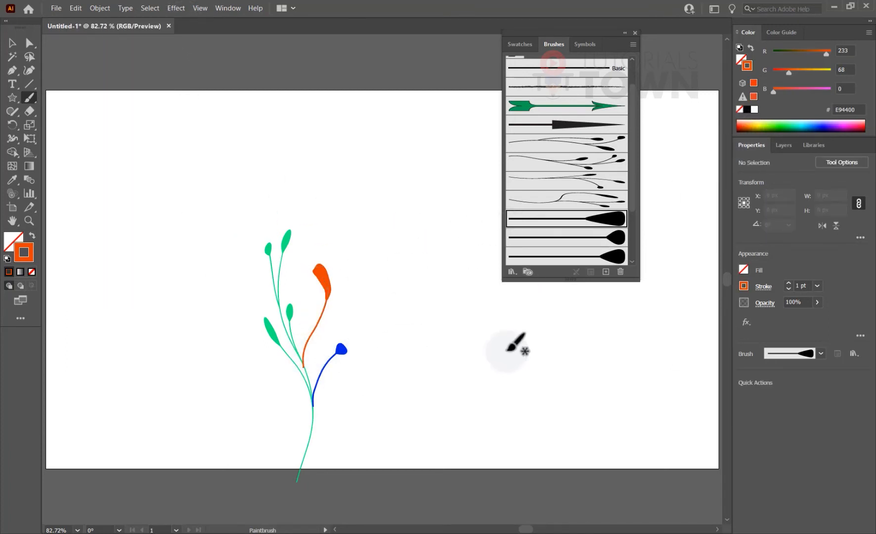
left_click(512, 271)
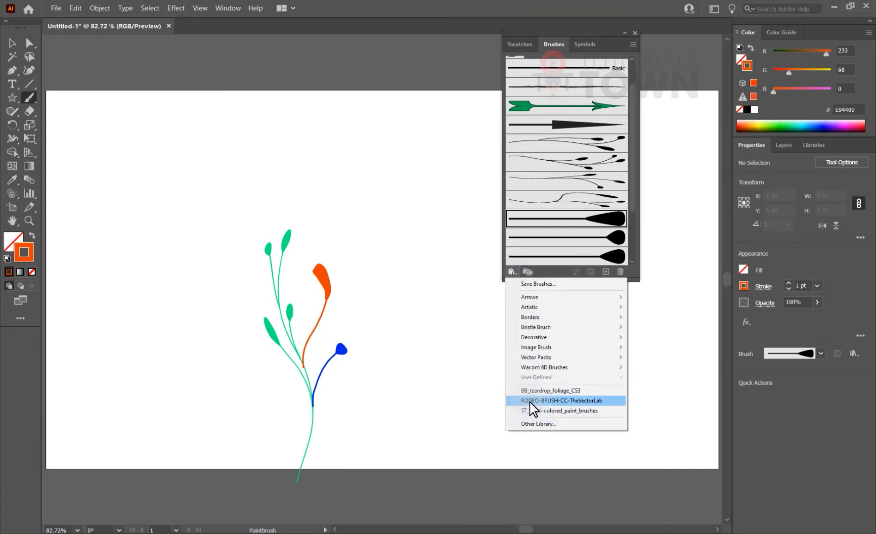
left_click(530, 424)
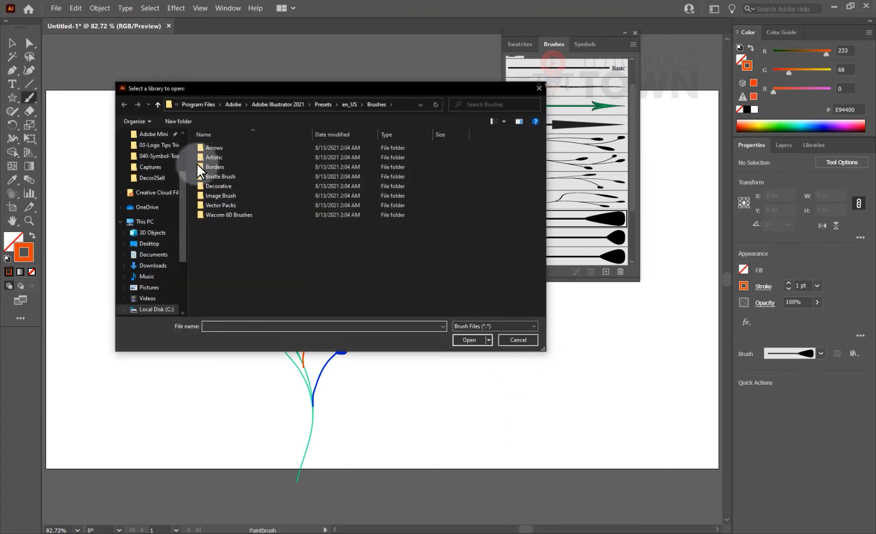
scroll(153, 163, "up", 2)
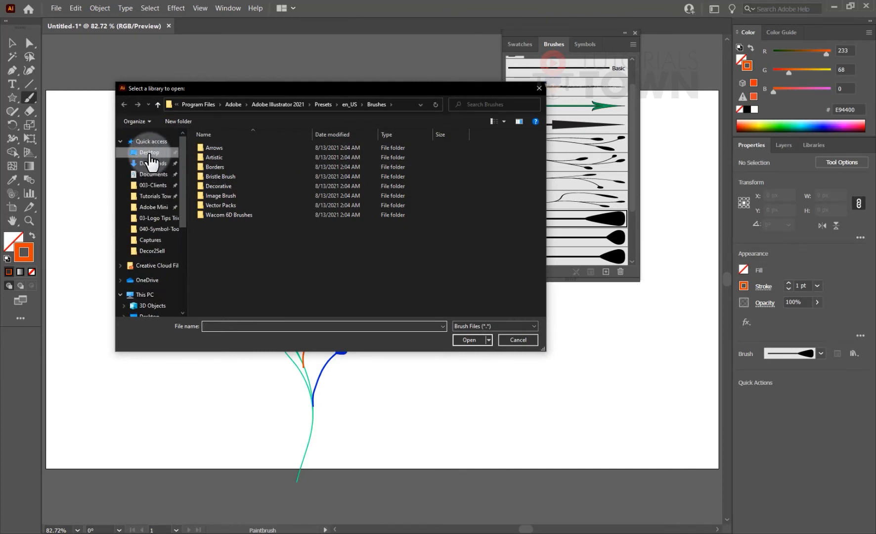
left_click(149, 154)
double_click(225, 155)
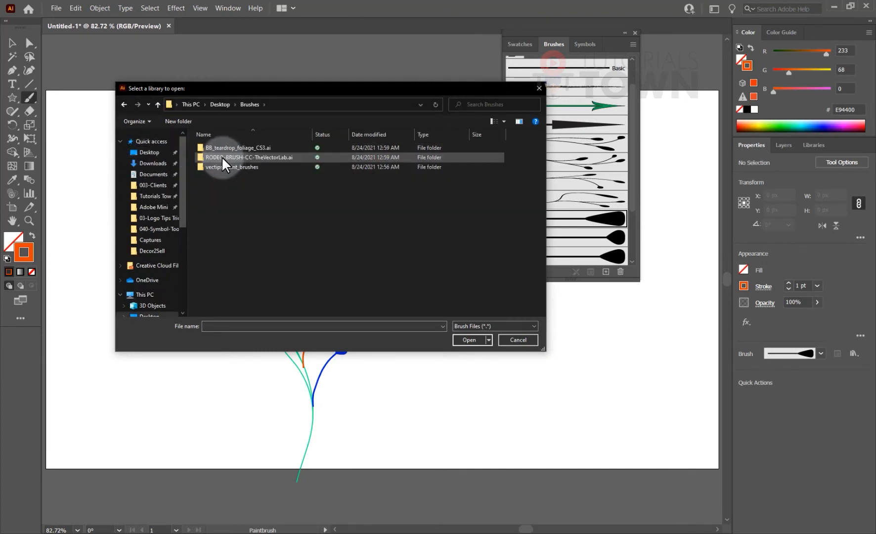
double_click(223, 155)
double_click(221, 156)
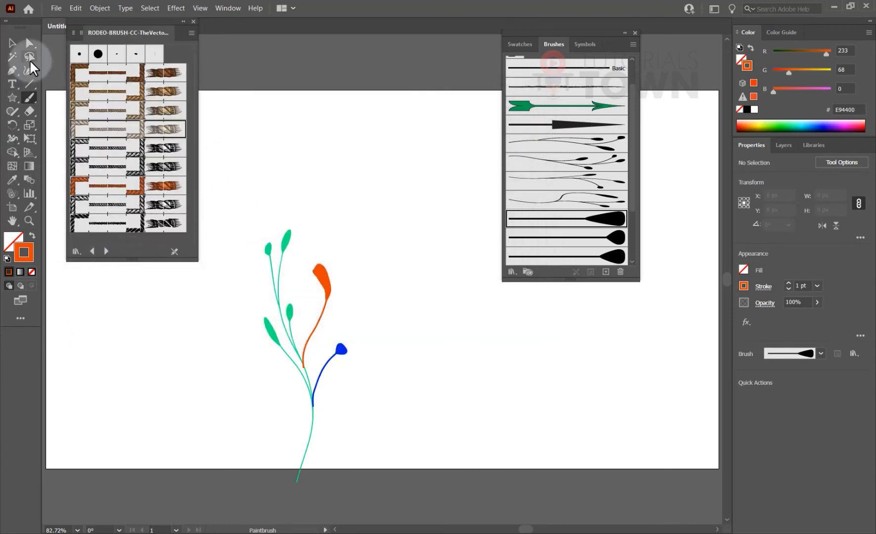
- Draw a horizontal line 500 px long above the sprig and give it a smooth Zig Zag effect, size 10 px, 4 ridges per segment
left_click(28, 84)
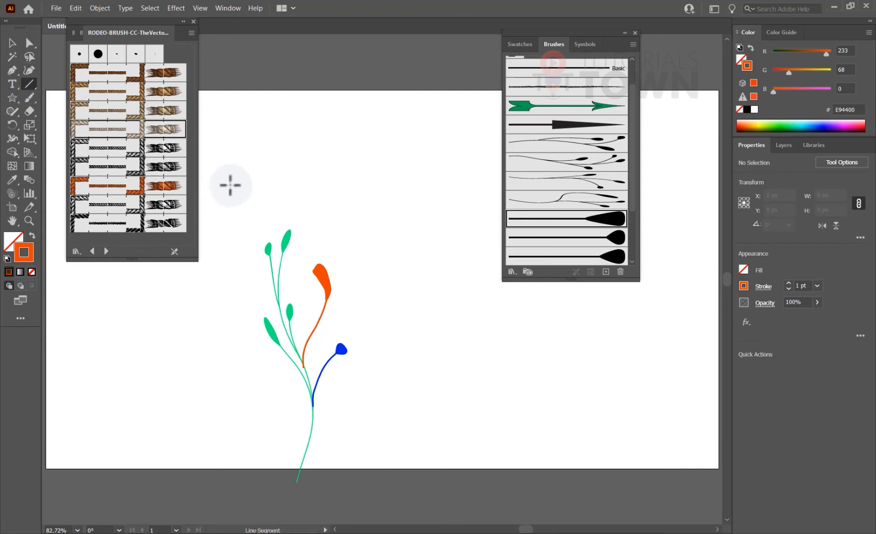
left_click_drag(225, 183, 470, 186)
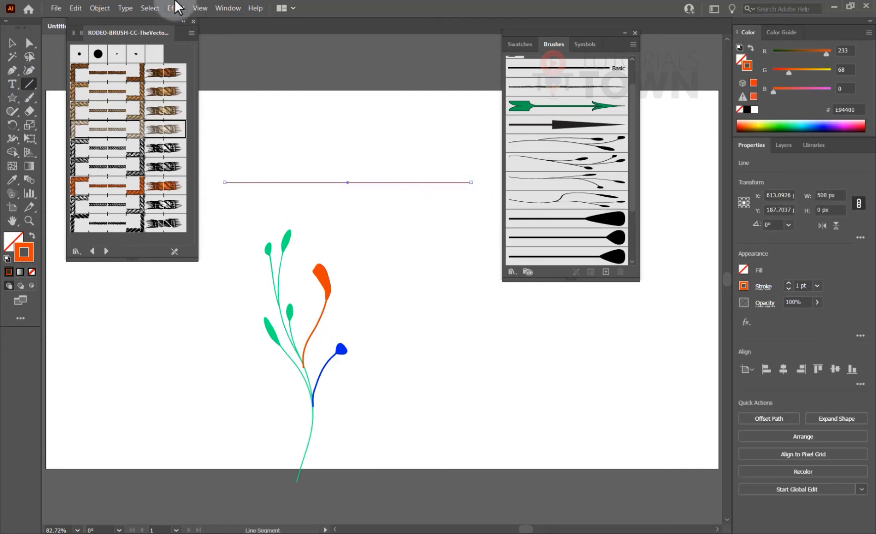
left_click(175, 8)
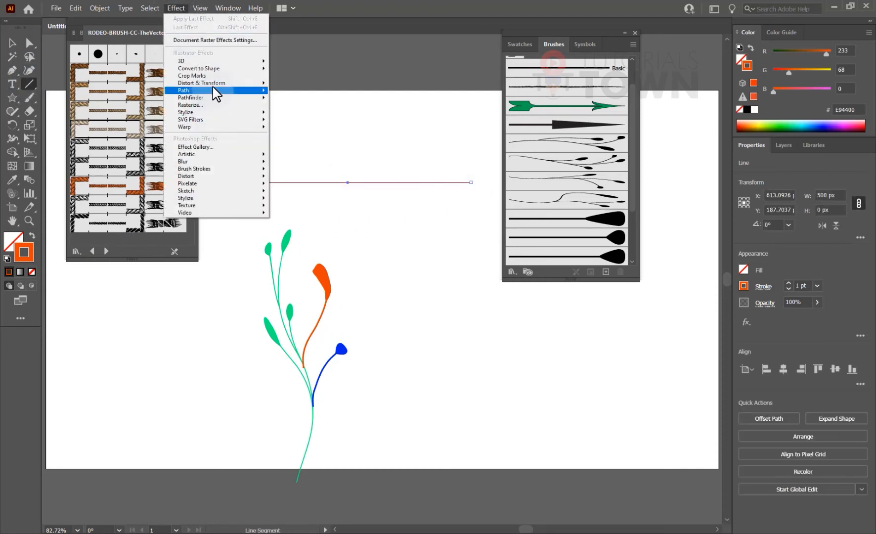
mouse_move(214, 85)
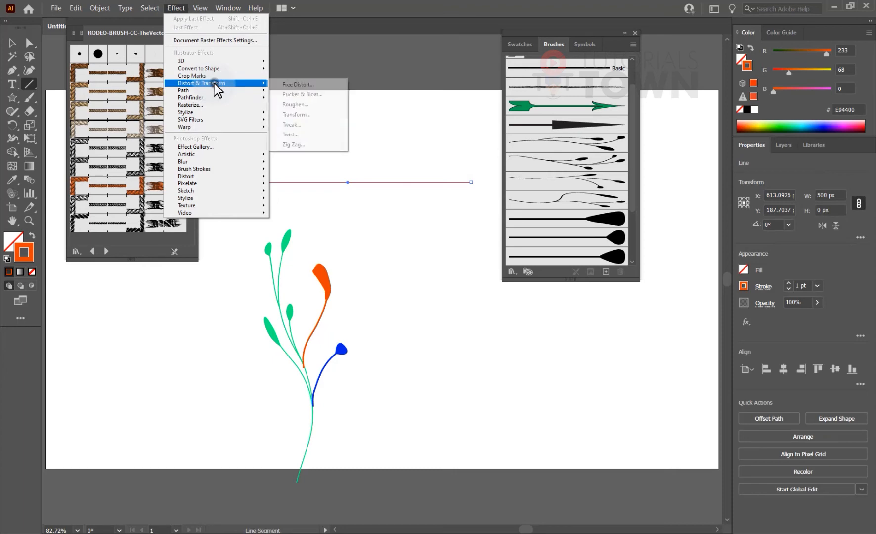
left_click(312, 144)
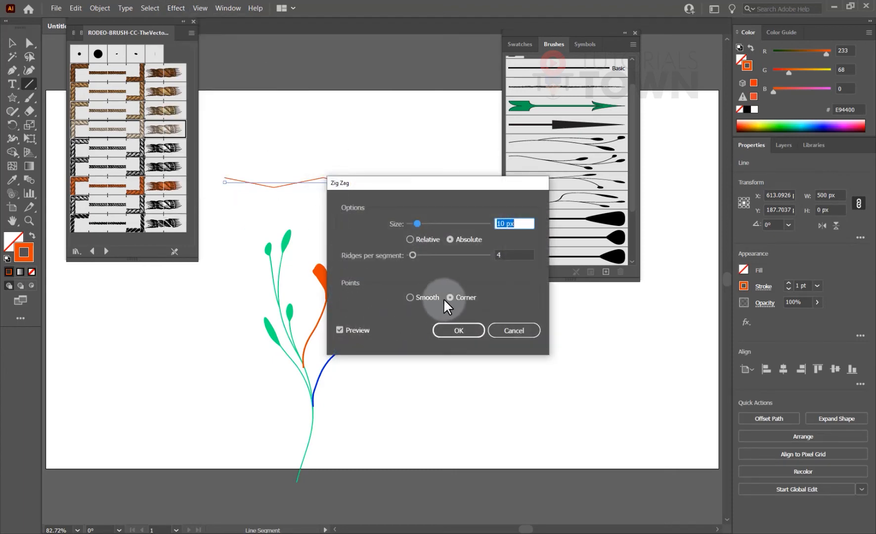
left_click(417, 299)
left_click_drag(411, 187, 377, 283)
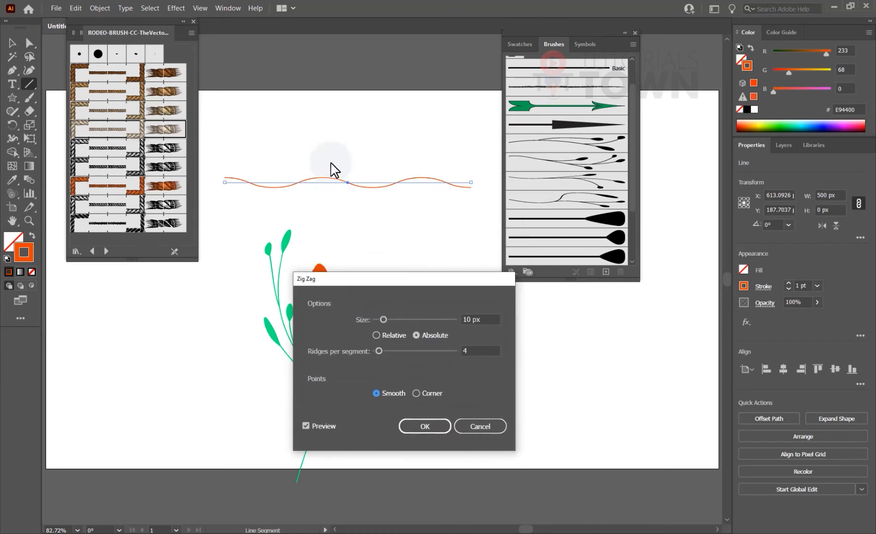
left_click(414, 427)
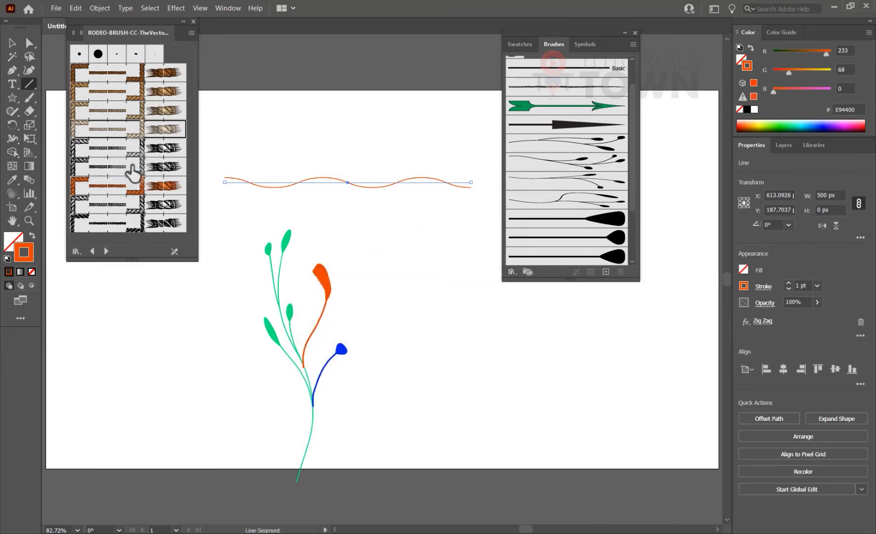
- Apply the brown rope brush to the wavy line and move its end anchors to stretch it into a long diagonal
left_click(131, 75)
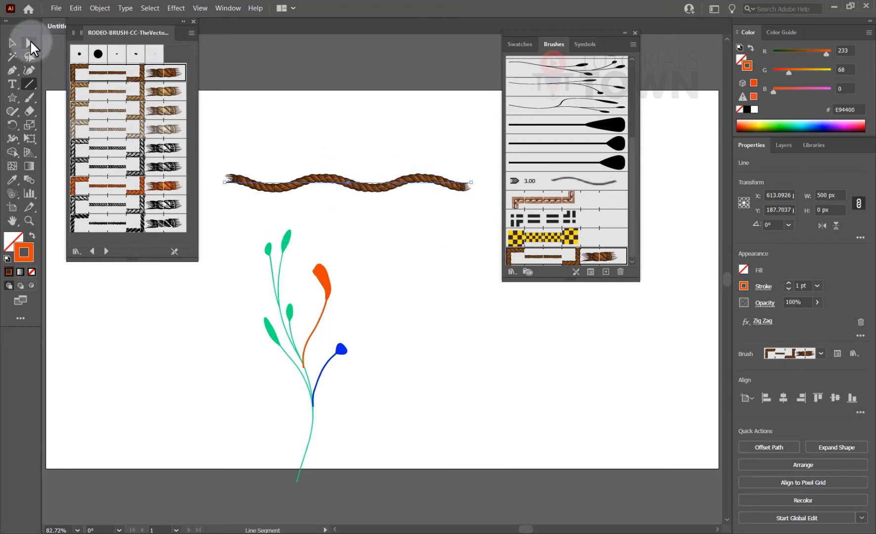
left_click(30, 44)
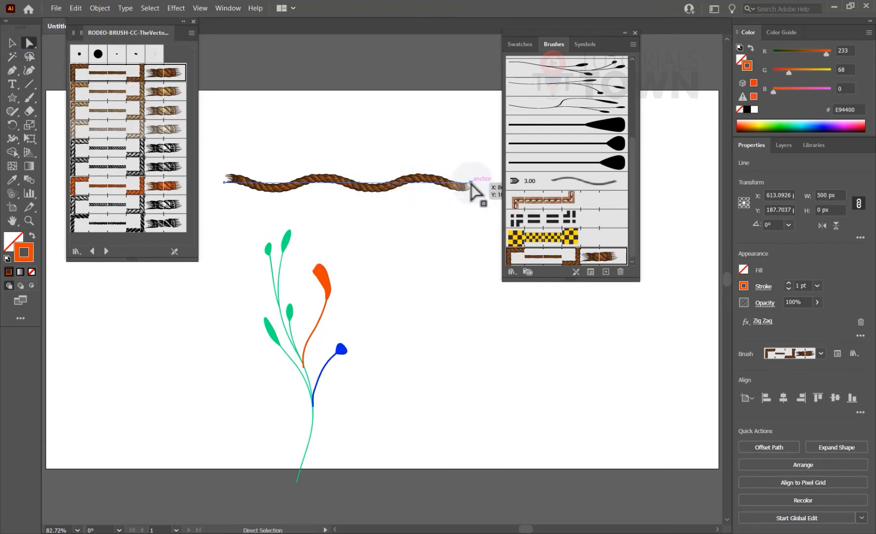
left_click_drag(470, 181, 593, 418)
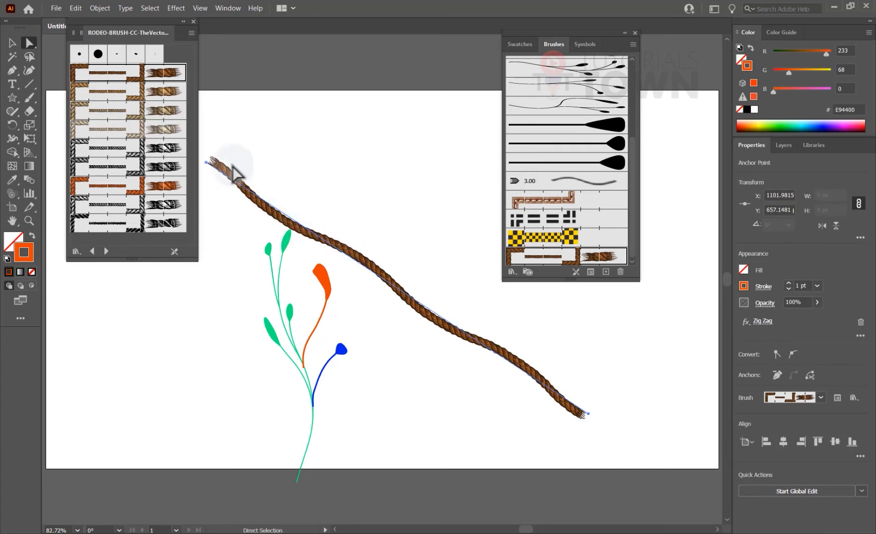
- Edit the rope line's Zig Zag effect in its appearance settings, raising the ridges per segment beyond 27 for much tighter waves
left_click(228, 8)
left_click(242, 122)
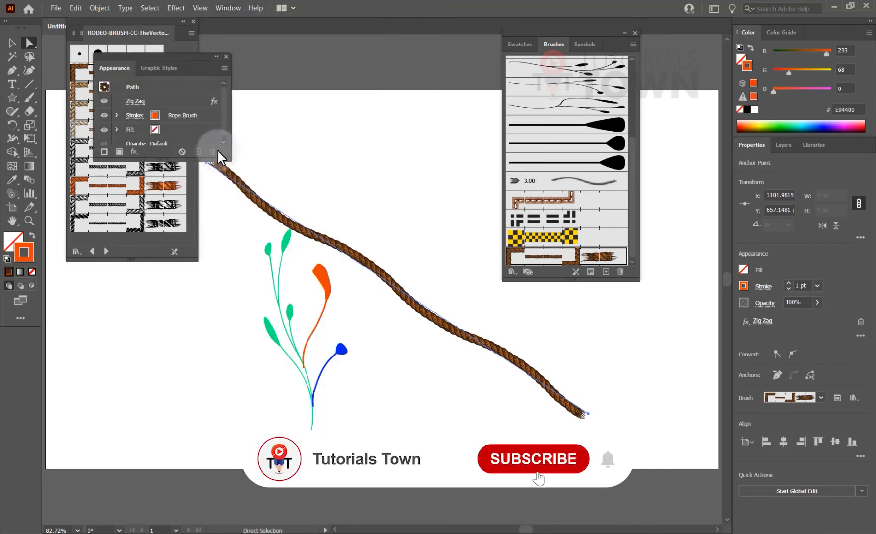
left_click(135, 101)
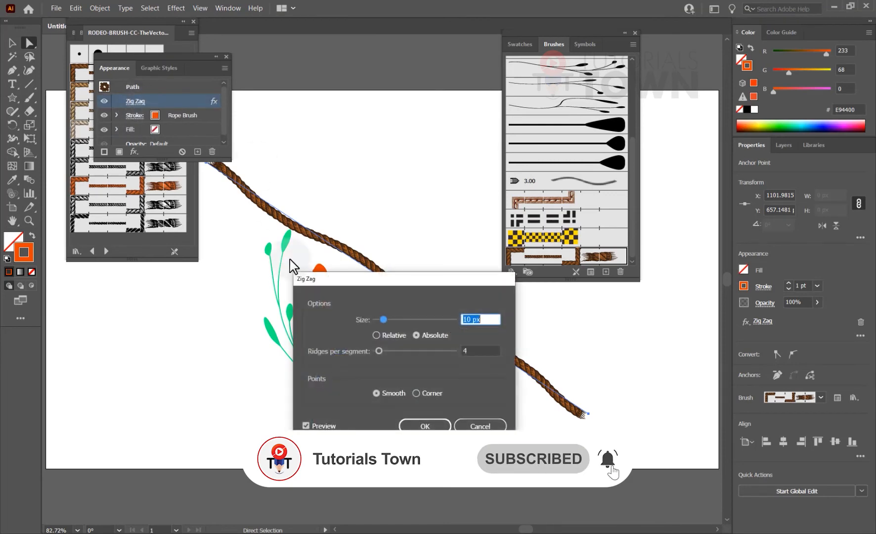
left_click(477, 350)
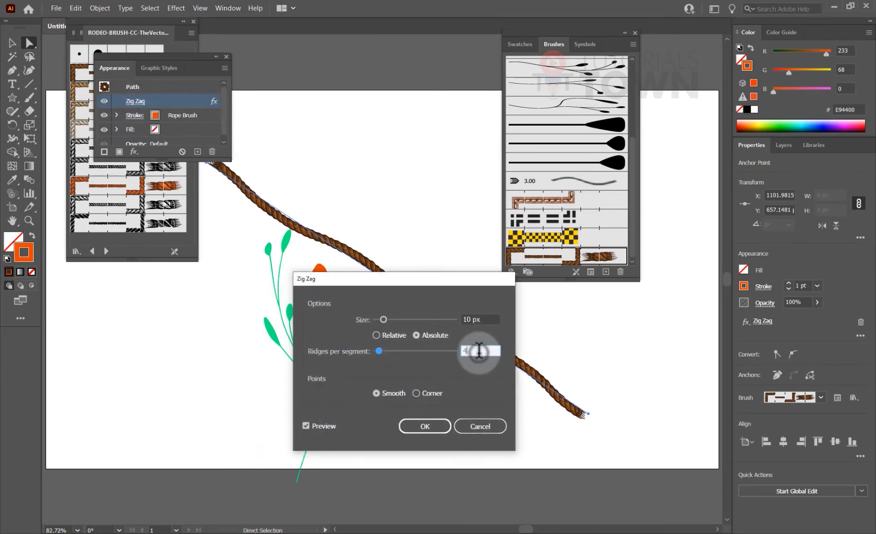
scroll(479, 349, "up", 20)
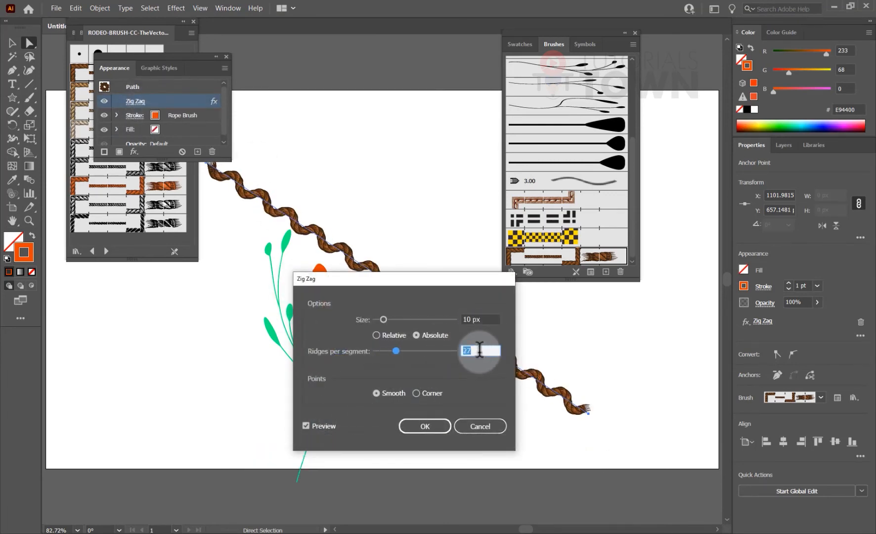
left_click(423, 428)
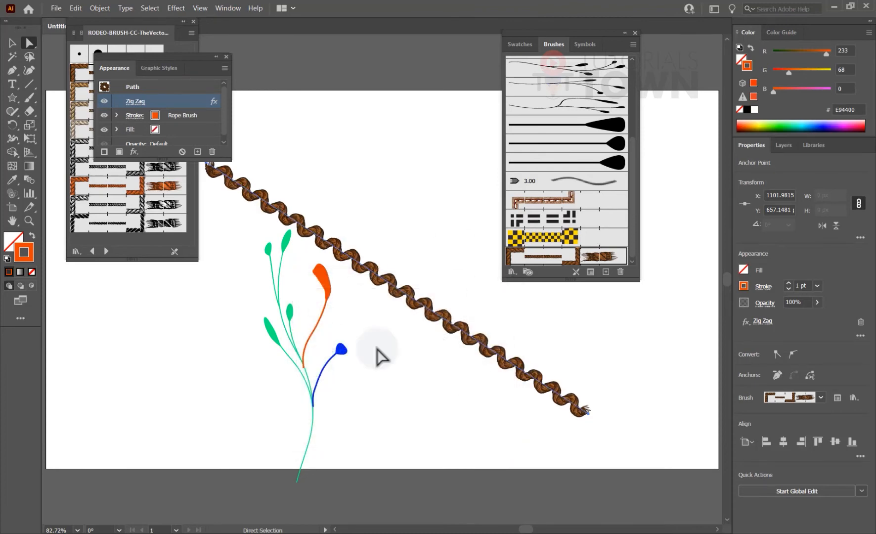
left_click(226, 57)
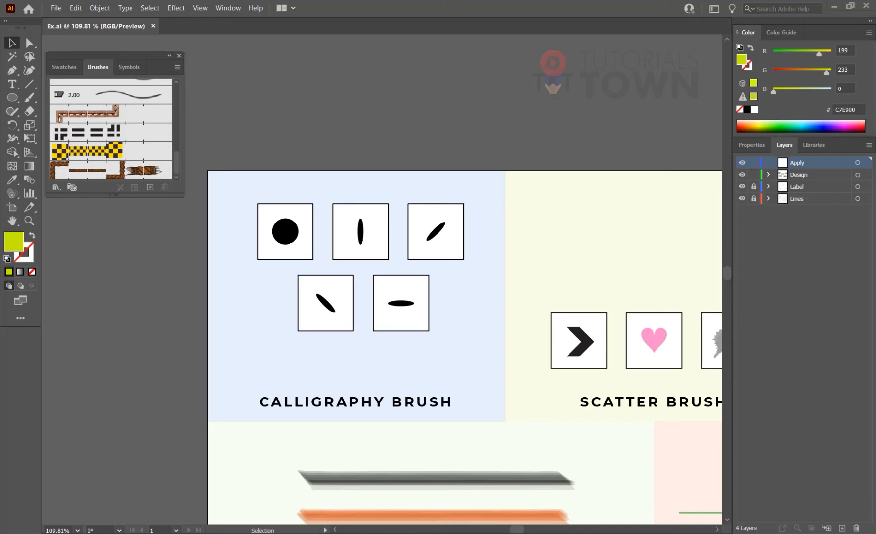
- Enlarge the Brushes panel and review the brush types offered for a new brush without creating one
mouse_move(108, 194)
left_mouse_down()
mouse_move(104, 433)
mouse_move(120, 211)
left_mouse_up()
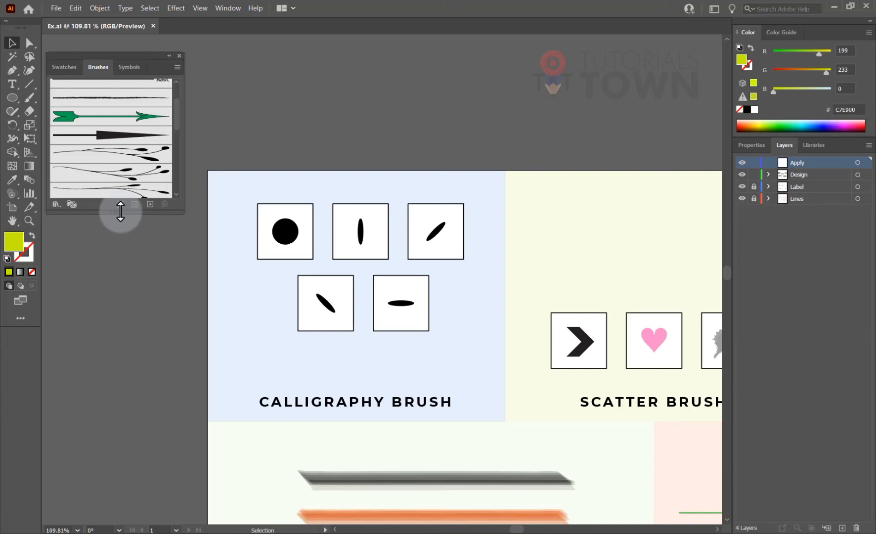
left_click(151, 203)
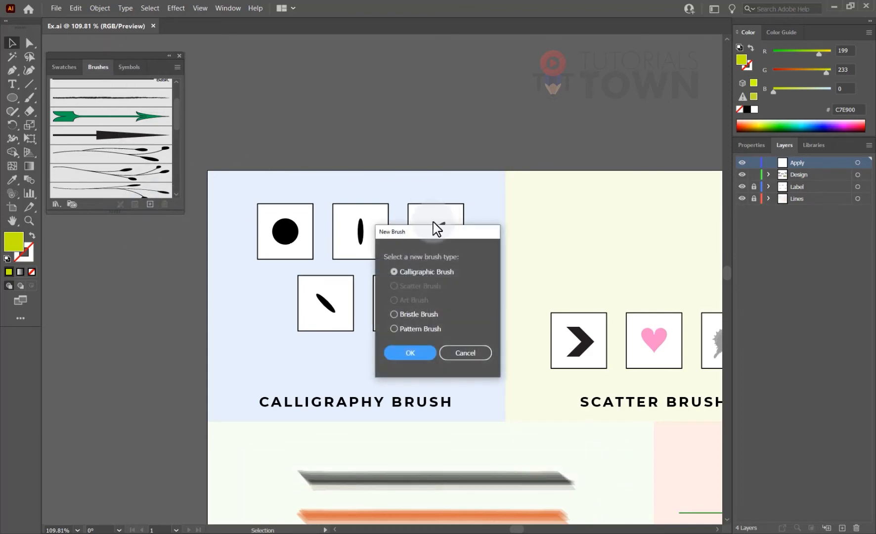
mouse_move(434, 229)
left_mouse_down()
mouse_move(305, 137)
mouse_move(249, 69)
left_mouse_up()
left_click(223, 106)
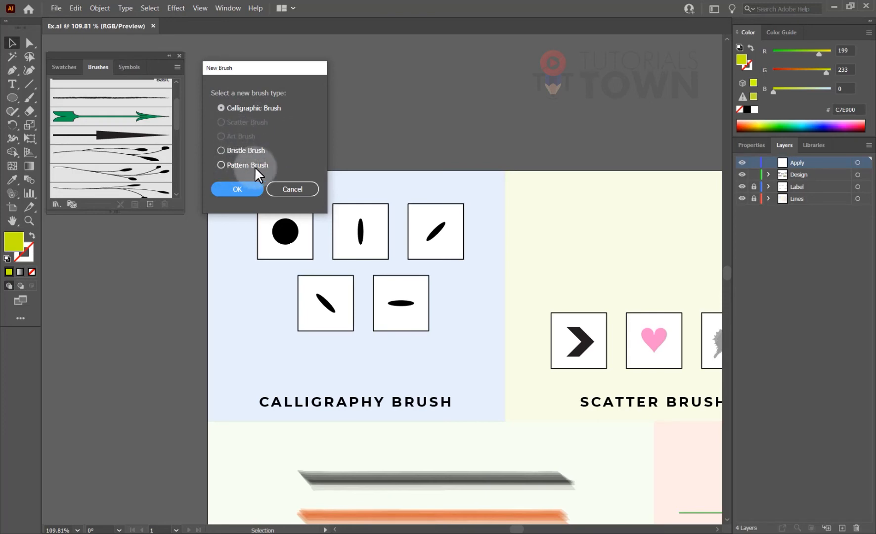
left_click(291, 189)
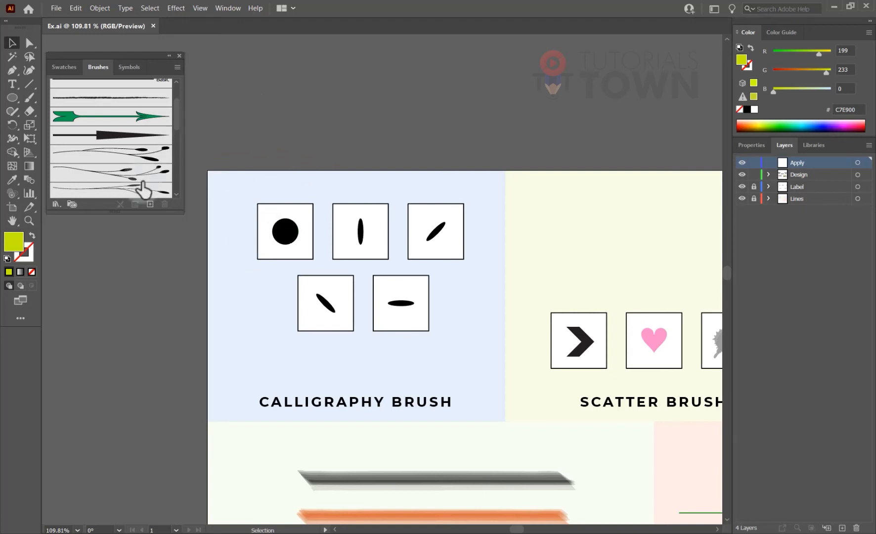
- Load the Artistic_Calligraphic brush library and dock it beneath the Brushes panel
mouse_move(353, 323)
left_mouse_down()
mouse_move(326, 315)
mouse_move(331, 287)
left_mouse_up()
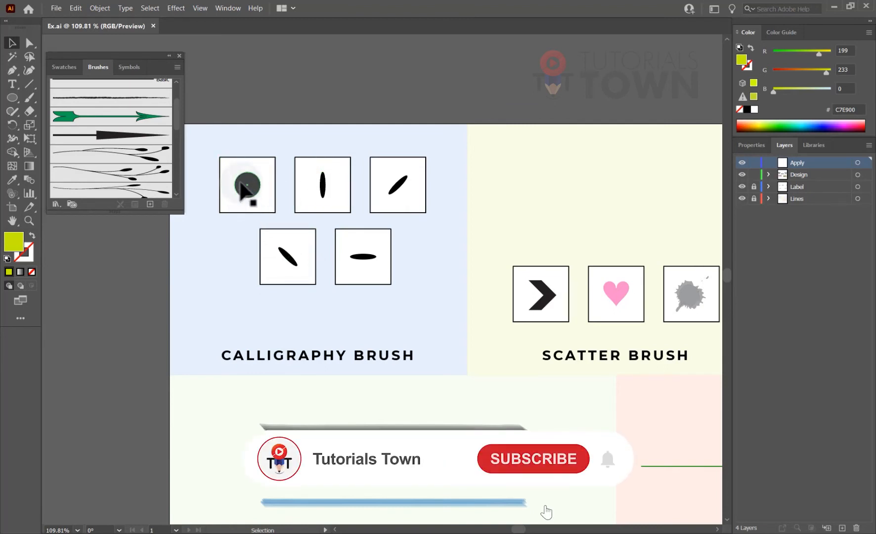
scroll(143, 168, "up", 5)
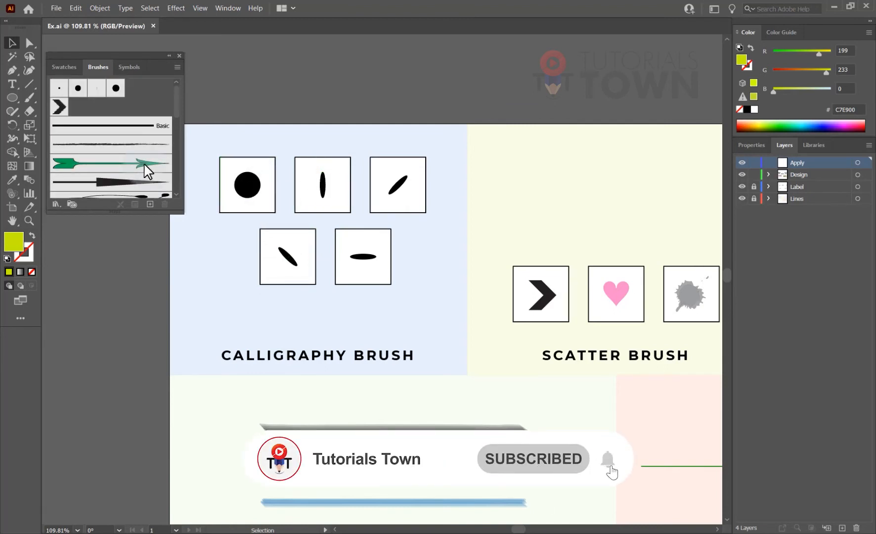
left_click(66, 94)
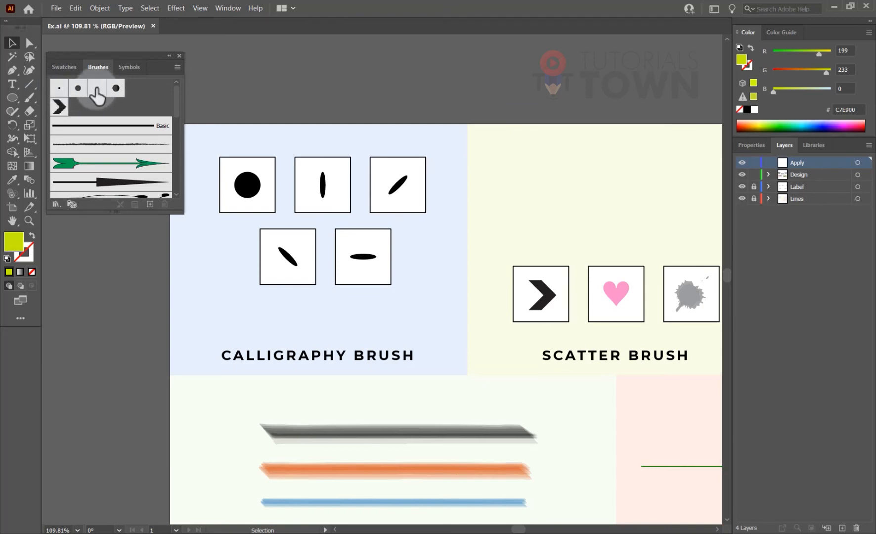
left_click(61, 200)
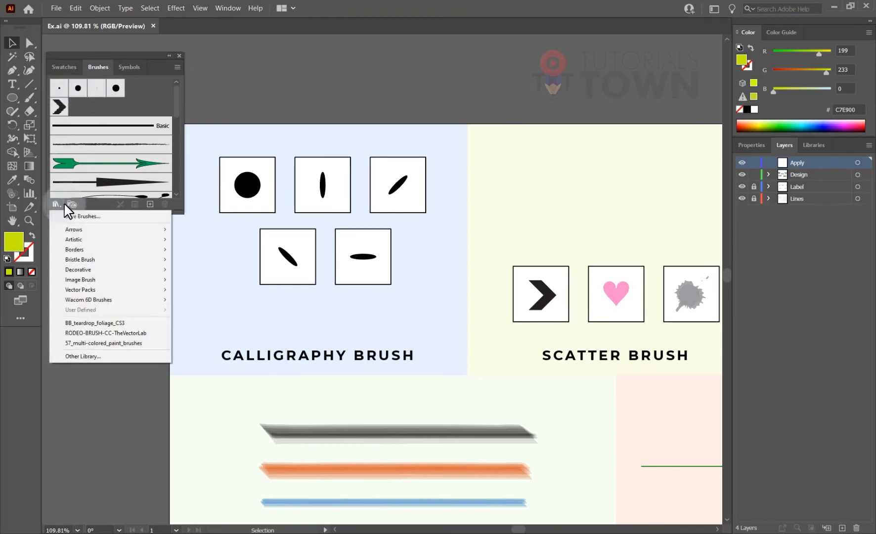
mouse_move(76, 229)
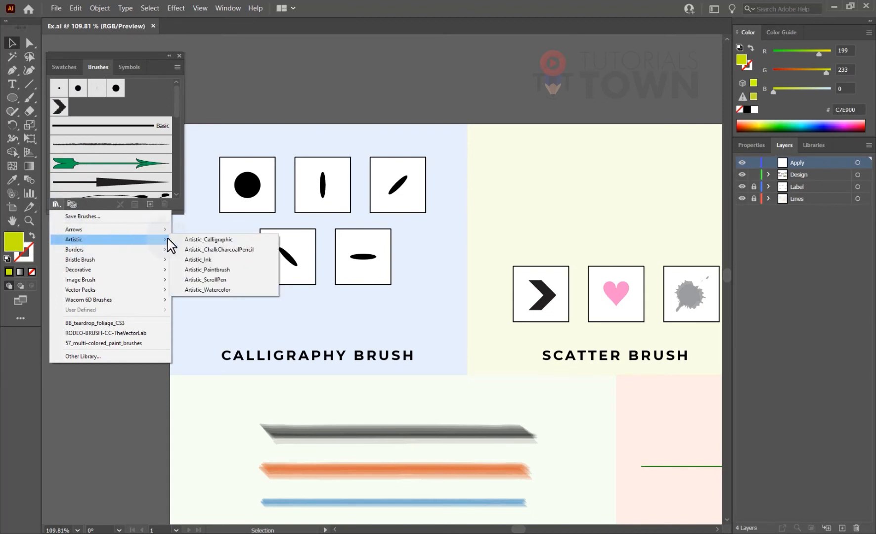
left_click(218, 240)
mouse_move(144, 105)
left_mouse_down()
mouse_move(131, 180)
mouse_move(132, 169)
left_mouse_up()
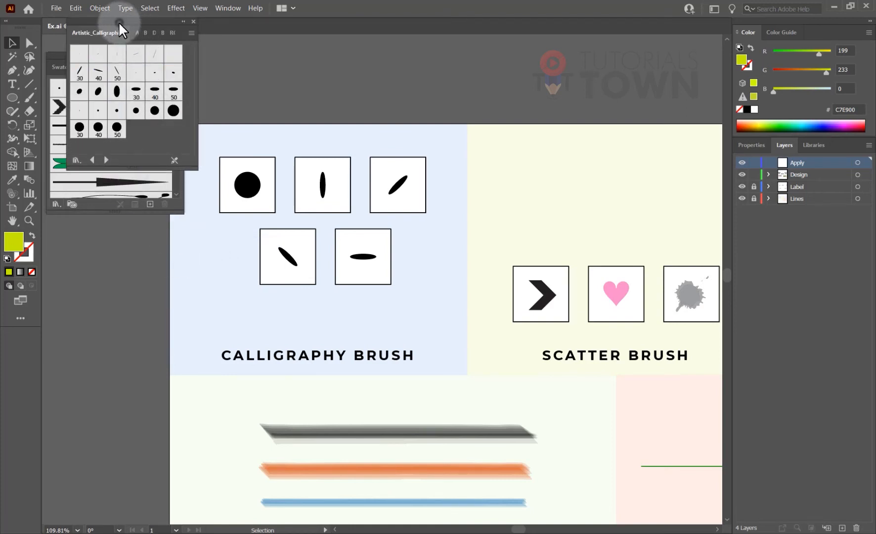
mouse_move(118, 24)
left_mouse_down()
mouse_move(105, 223)
mouse_move(100, 213)
left_mouse_up()
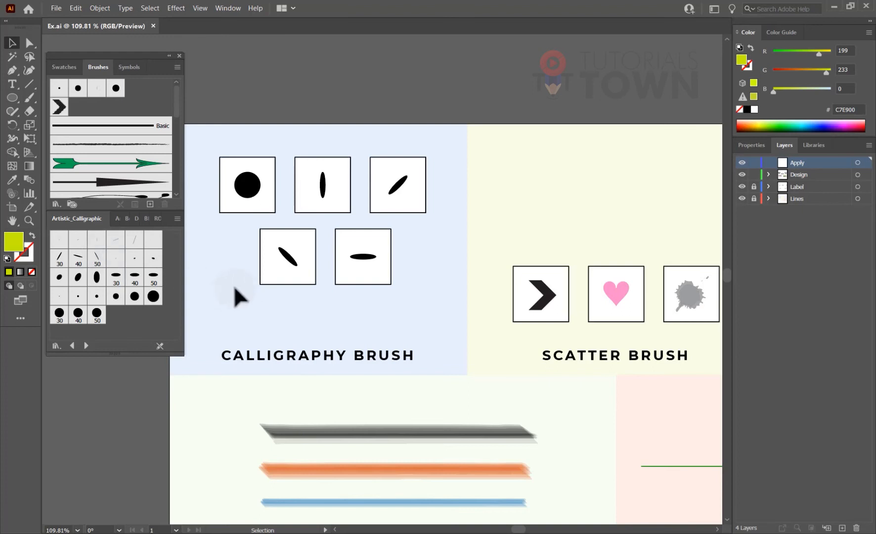
- Paint a freehand looping stroke across the calligraphy brush section with the Paintbrush and the Leather Seam brush
mouse_move(222, 310)
left_mouse_down()
mouse_move(268, 276)
mouse_move(250, 277)
left_mouse_up()
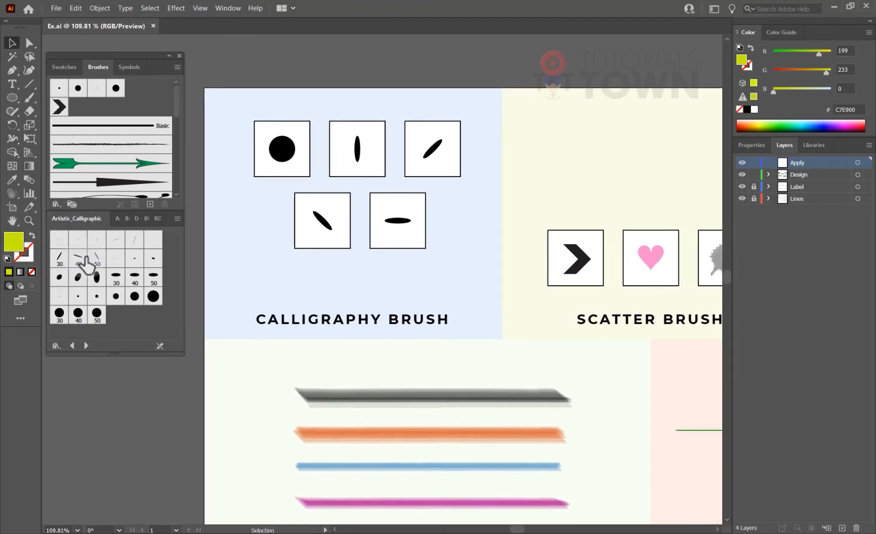
left_click(28, 97)
left_click_drag(214, 307, 229, 281)
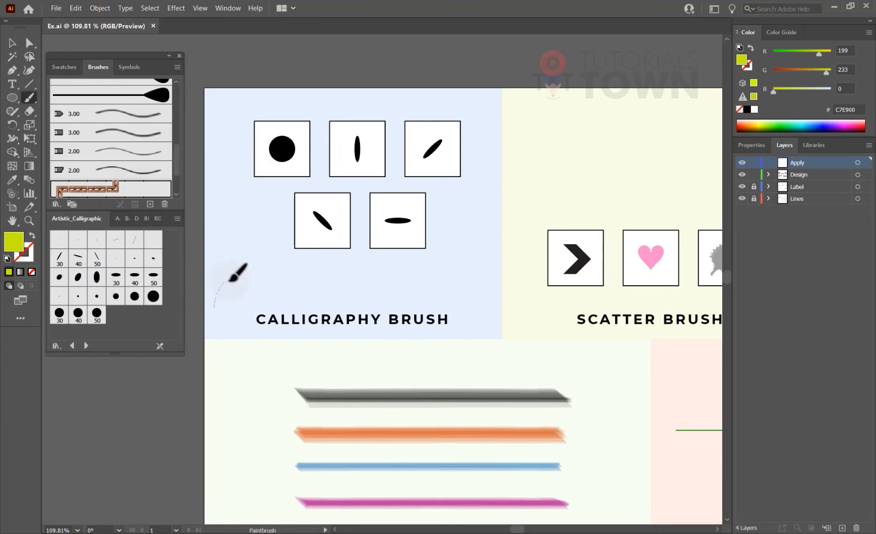
mouse_move(354, 254)
left_mouse_down()
mouse_move(341, 190)
mouse_move(314, 264)
mouse_move(351, 280)
mouse_move(504, 204)
left_mouse_up()
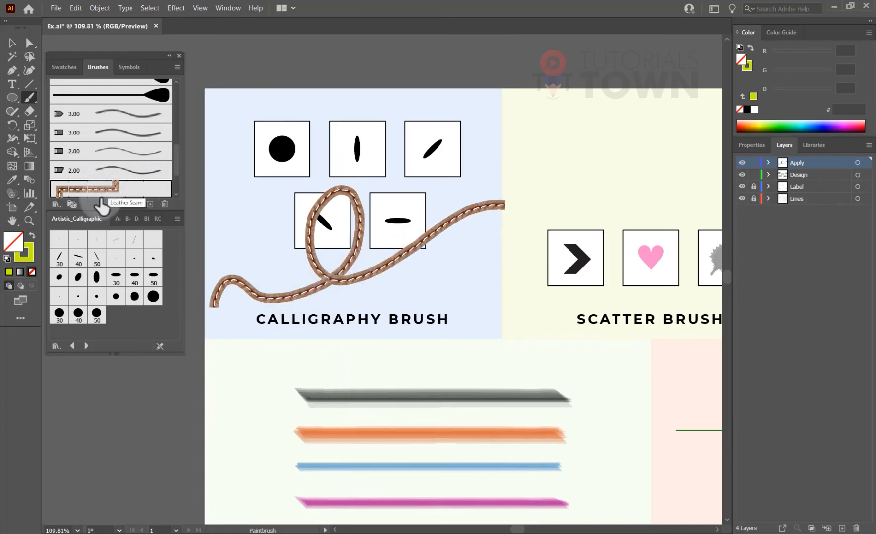
- Select the looping stroke and apply the 40 pt. Flat brush from the Artistic_Calligraphic library to it
key("v")
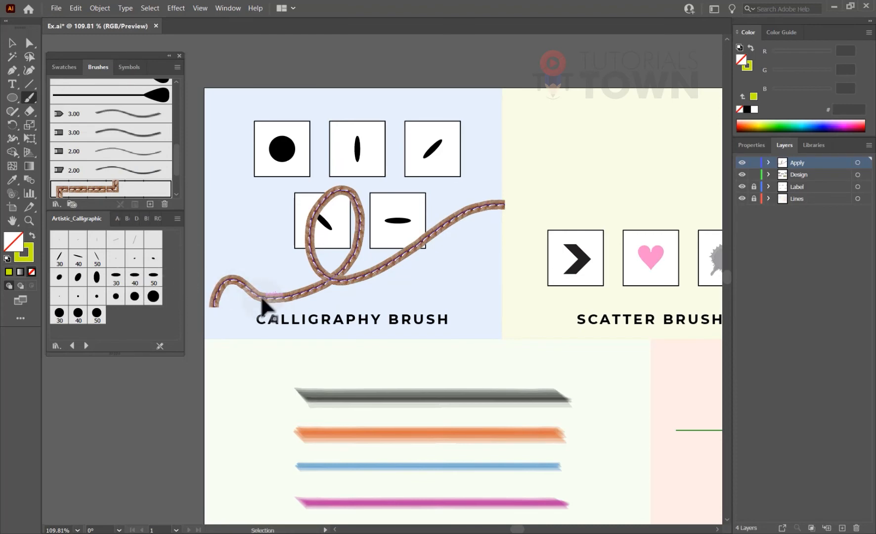
left_click(262, 297)
key("b")
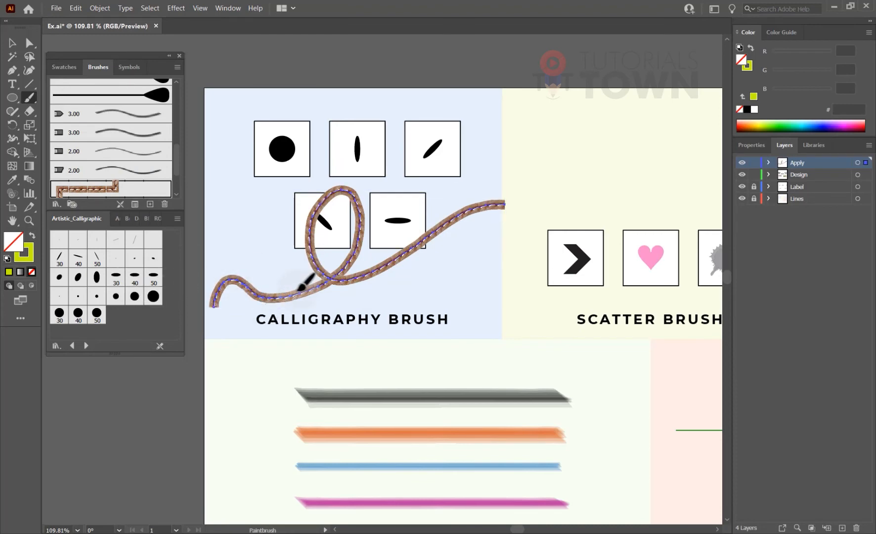
left_click(77, 257)
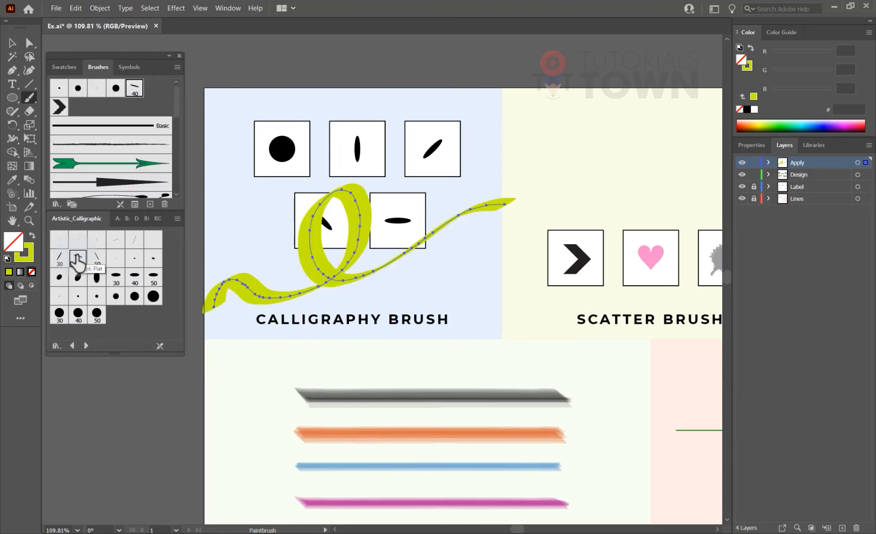
- Change the looping stroke's color to the near-black 141603
double_click(30, 249)
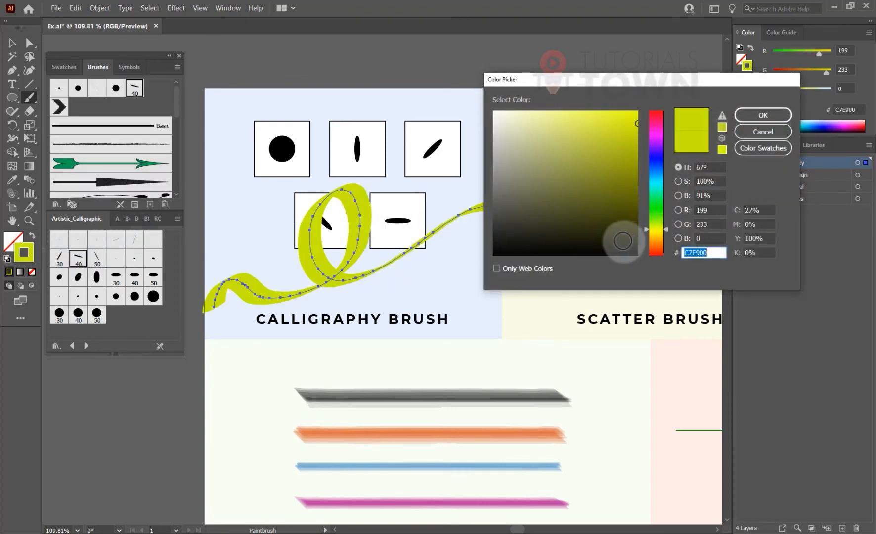
left_click(622, 243)
left_click(740, 115)
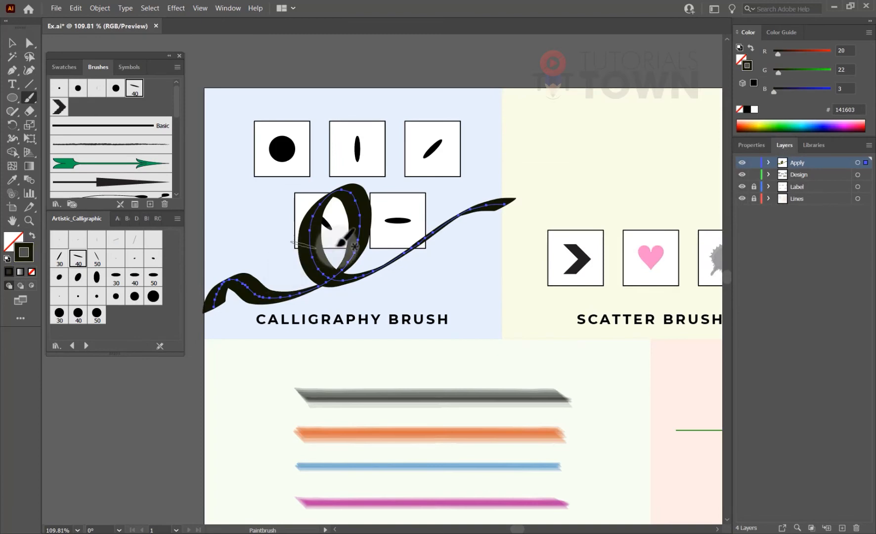
left_click_drag(253, 287, 295, 292)
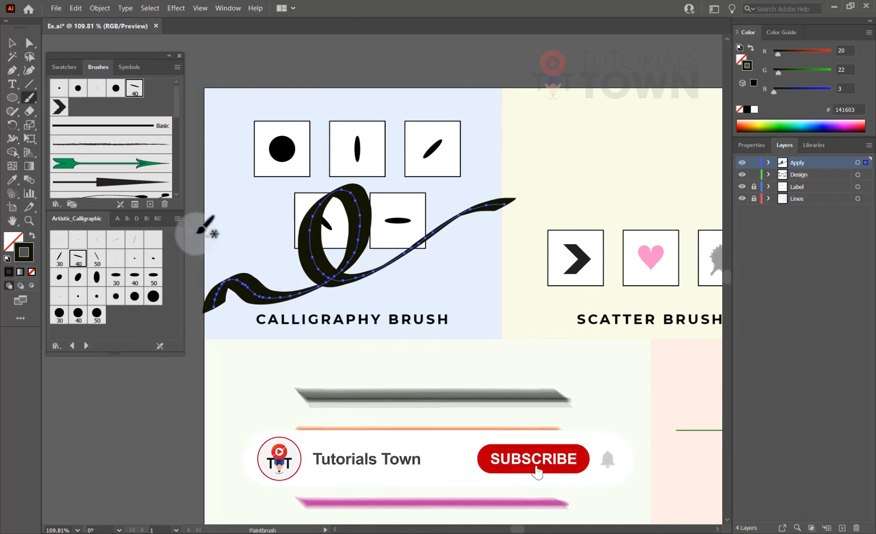
- Reduce the looping stroke's weight to 0.25 pt
left_click(750, 145)
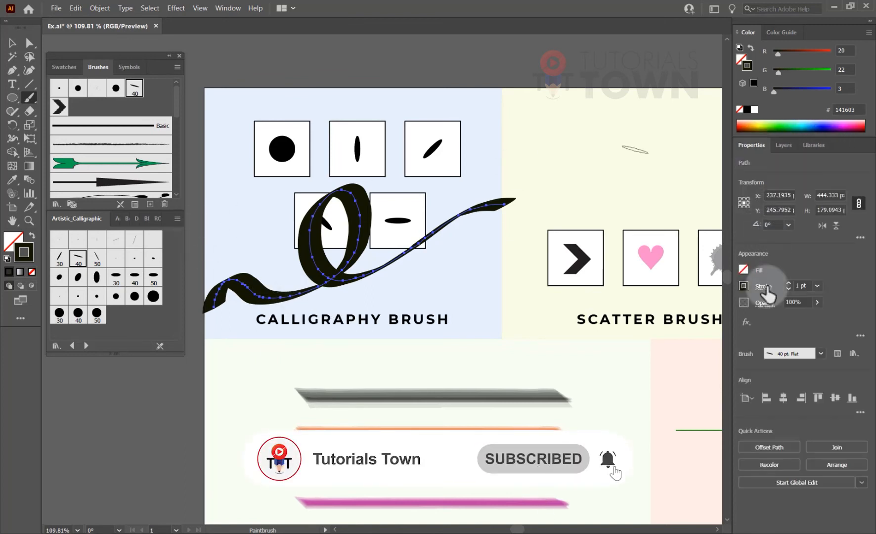
left_click(787, 287)
left_click(787, 287)
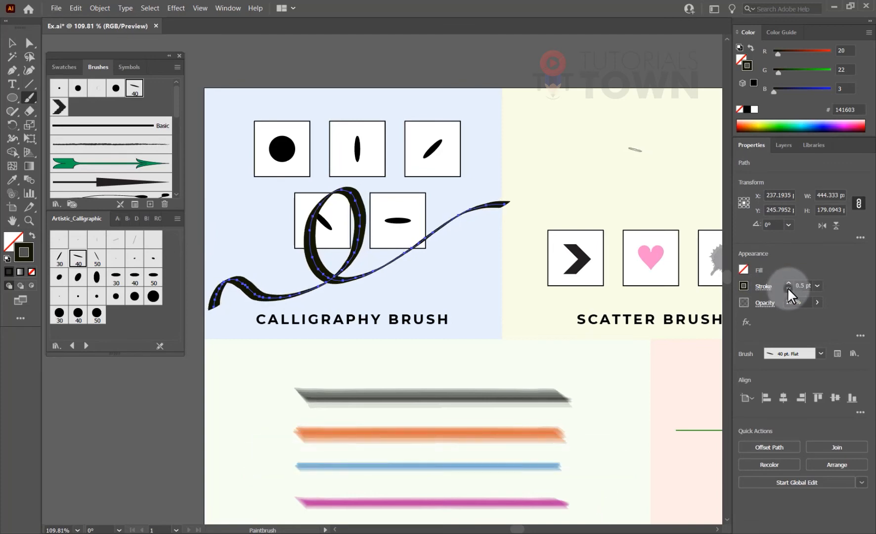
left_click(788, 287)
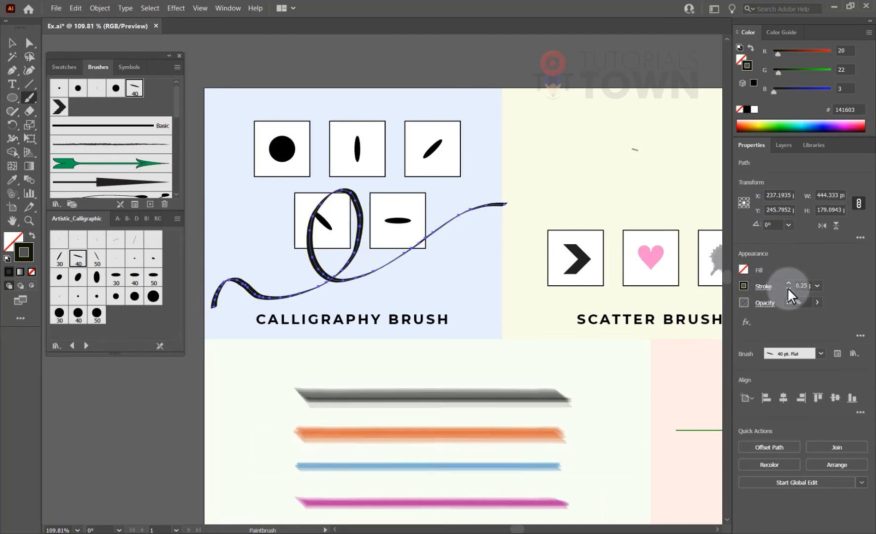
- Draw a curved, looping Pen tool path over the calligraphy samples and apply the 50 pt. Flat brush to it
left_click(12, 70)
left_click(219, 240)
left_click_drag(269, 198, 265, 172)
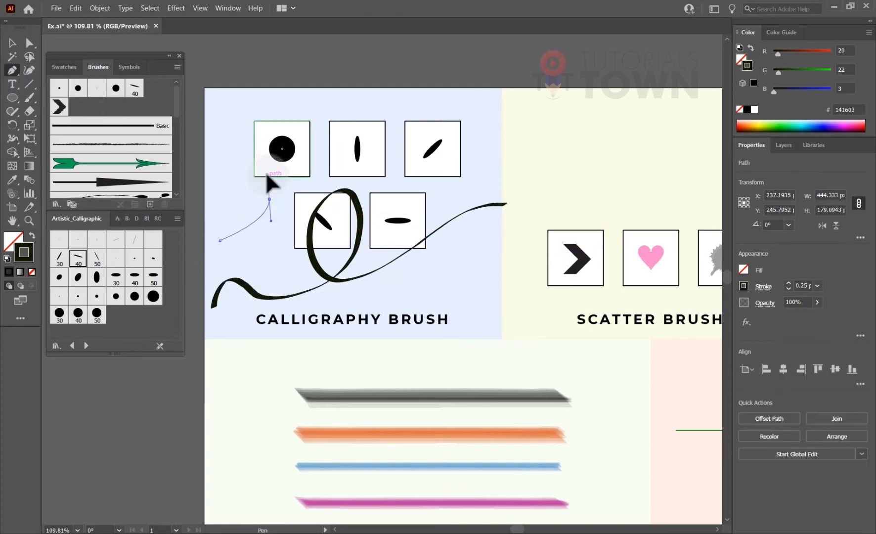
left_click_drag(245, 213, 294, 230)
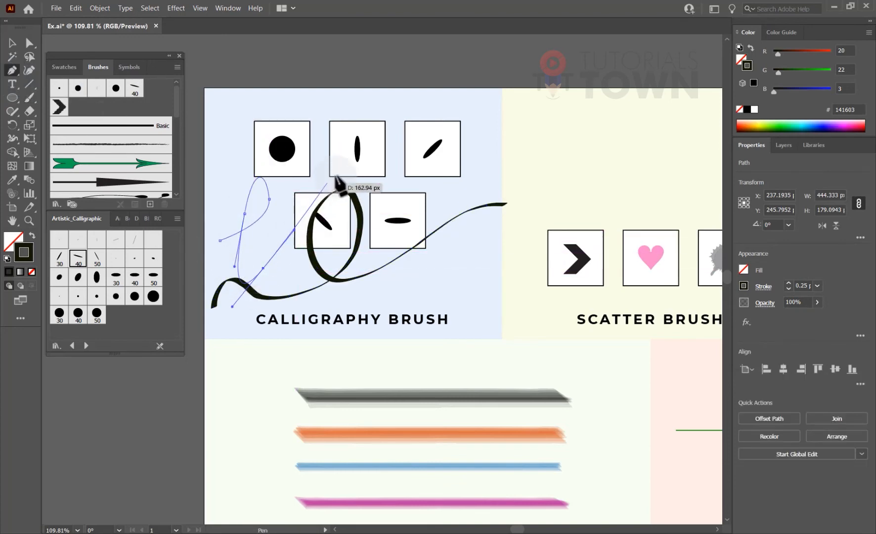
left_click_drag(339, 175, 391, 178)
mouse_move(430, 300)
left_mouse_down()
mouse_move(405, 434)
mouse_move(463, 318)
mouse_move(392, 287)
left_mouse_up()
left_click(94, 261)
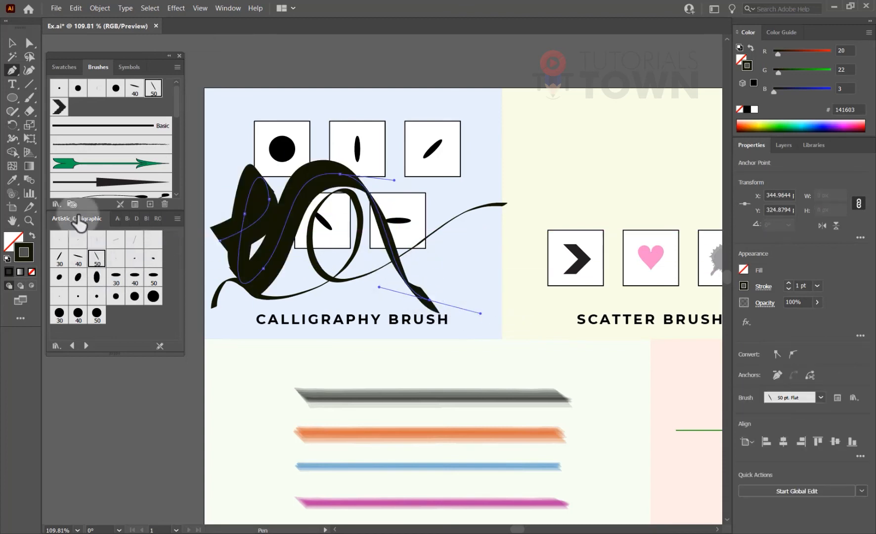
- Delete the brushed Pen path and the looping stroke from the calligraphy section
left_click(12, 43)
left_click(381, 266)
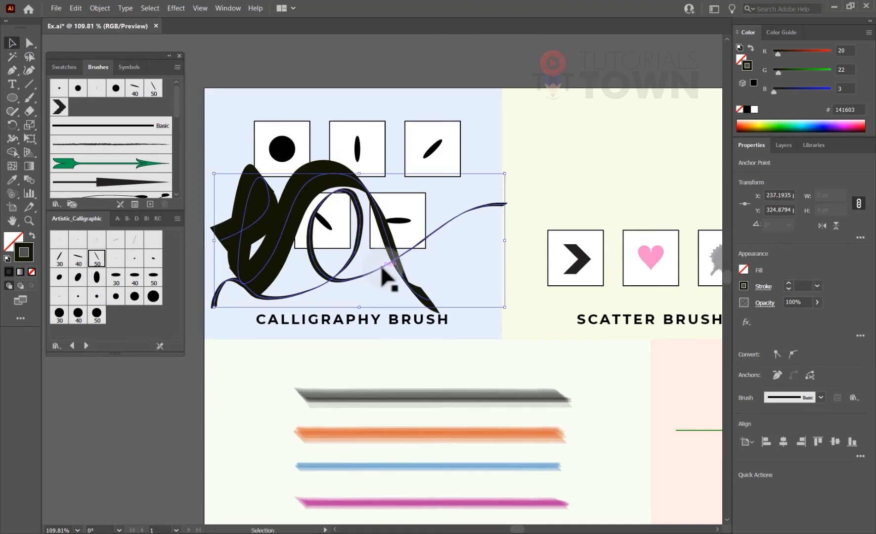
key("Delete")
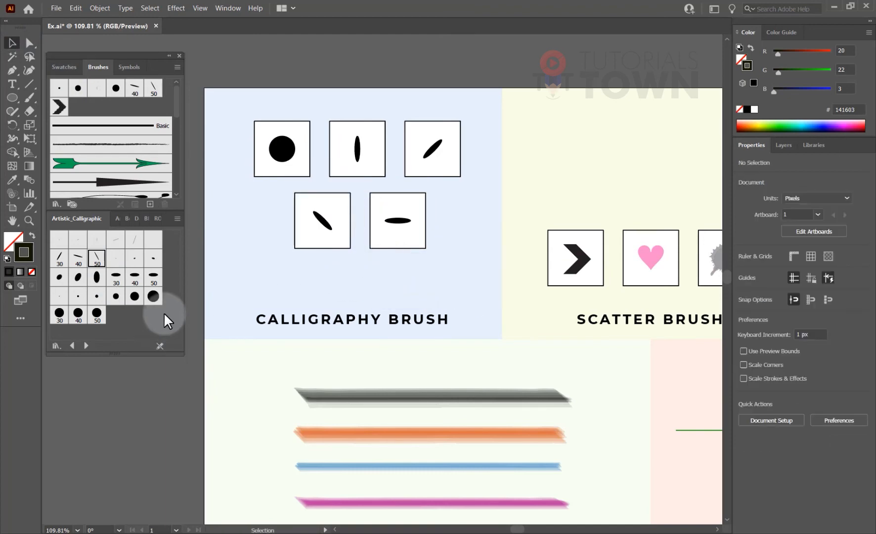
- Paint a short, nearly vertical letter stroke beside the calligraphy samples with the Paintbrush and the 50 pt. Flat brush
left_click(30, 99)
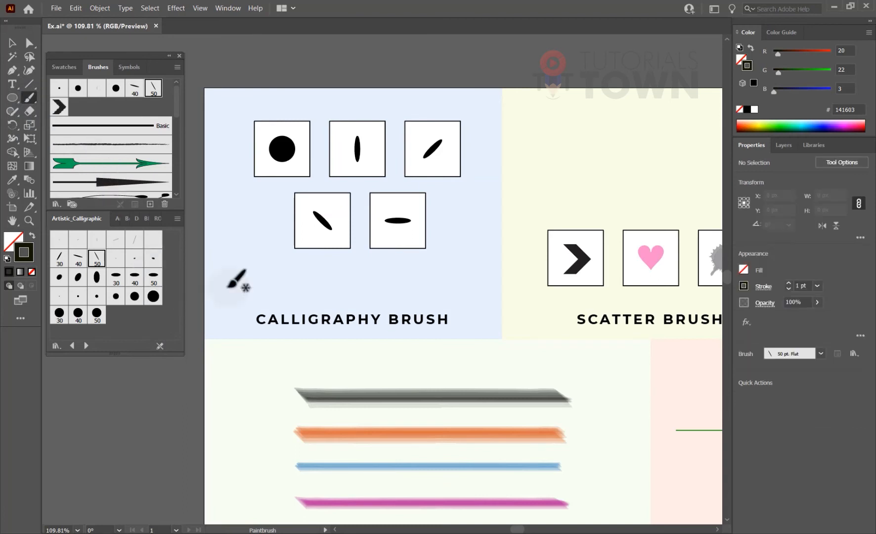
key("space")
left_click_drag(380, 294, 296, 303)
left_click_drag(360, 269, 373, 244)
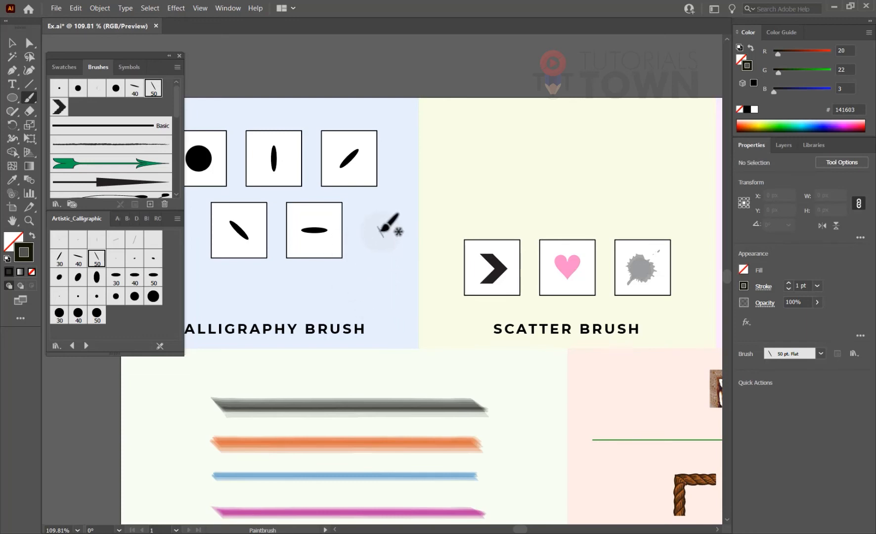
left_click_drag(388, 239, 379, 310)
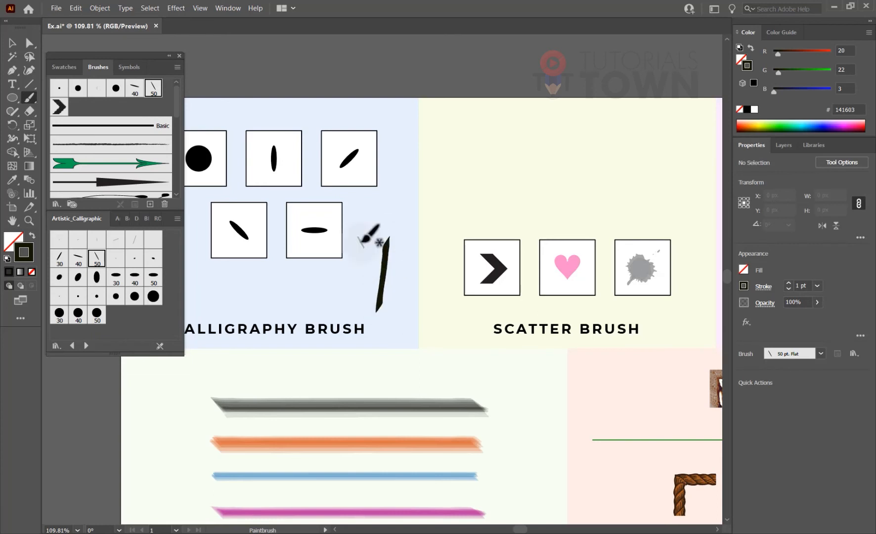
- Switch to the 30 pt. Flat brush and paint more calligraphic letter strokes alongside the first one
left_click(68, 257)
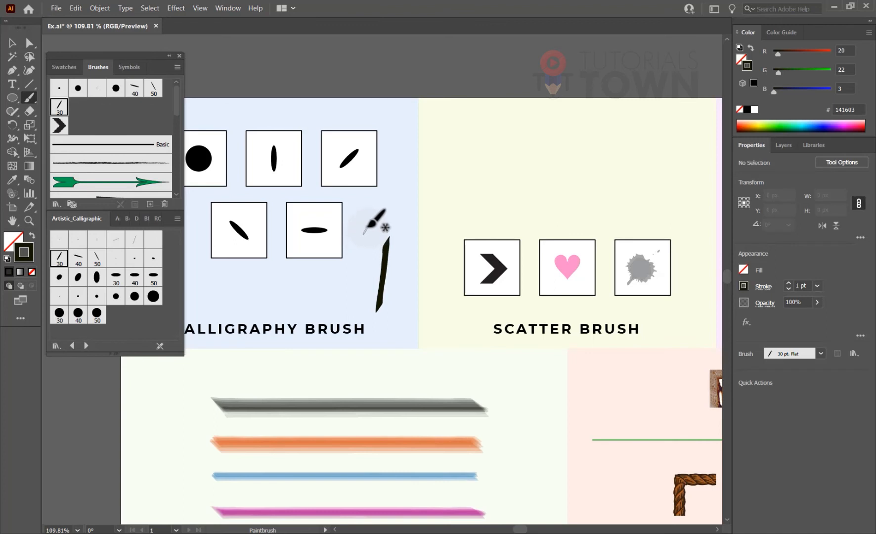
mouse_move(357, 243)
left_mouse_down()
mouse_move(347, 267)
mouse_move(366, 305)
left_mouse_up()
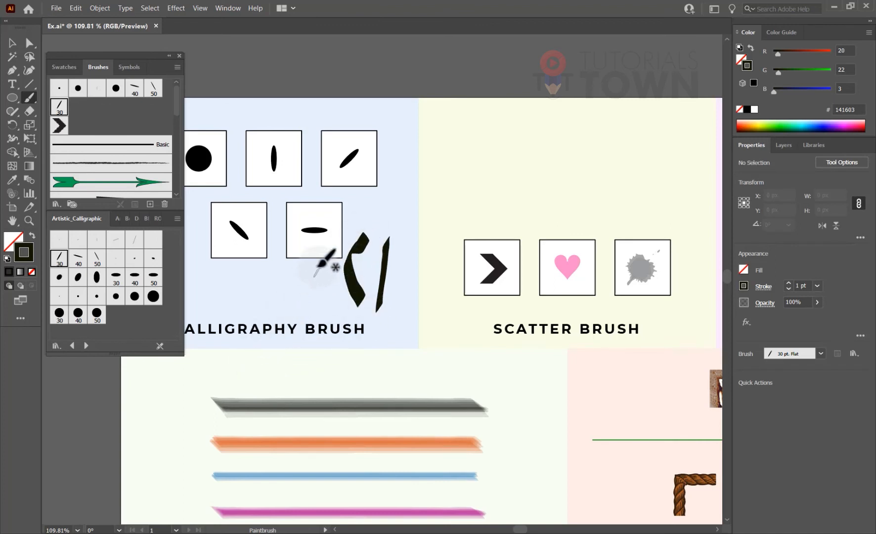
mouse_move(318, 272)
left_mouse_down()
mouse_move(314, 317)
mouse_move(296, 310)
mouse_move(298, 300)
mouse_move(287, 317)
mouse_move(275, 270)
mouse_move(301, 295)
mouse_move(284, 309)
mouse_move(297, 309)
mouse_move(271, 296)
mouse_move(277, 306)
mouse_move(249, 323)
left_mouse_up()
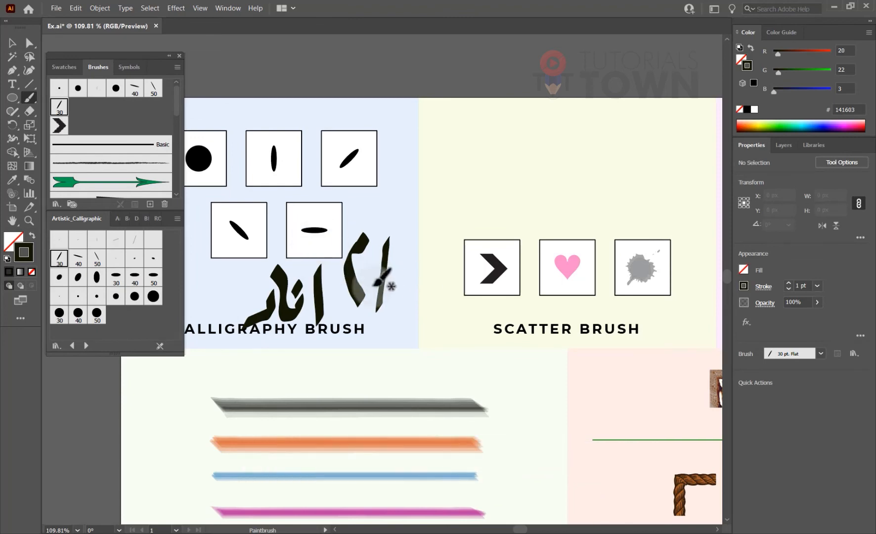
left_click_drag(368, 233, 366, 264)
- Load the Decorative_Scatter brush library and enlarge its panel to show all of its brushes
key("space")
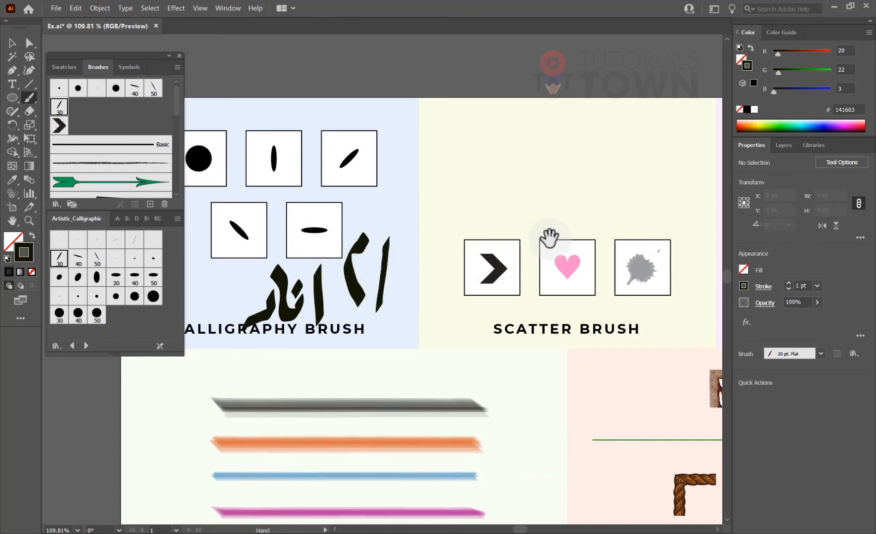
mouse_move(549, 239)
left_mouse_down()
mouse_move(376, 316)
mouse_move(248, 342)
mouse_move(389, 288)
mouse_move(358, 298)
left_mouse_up()
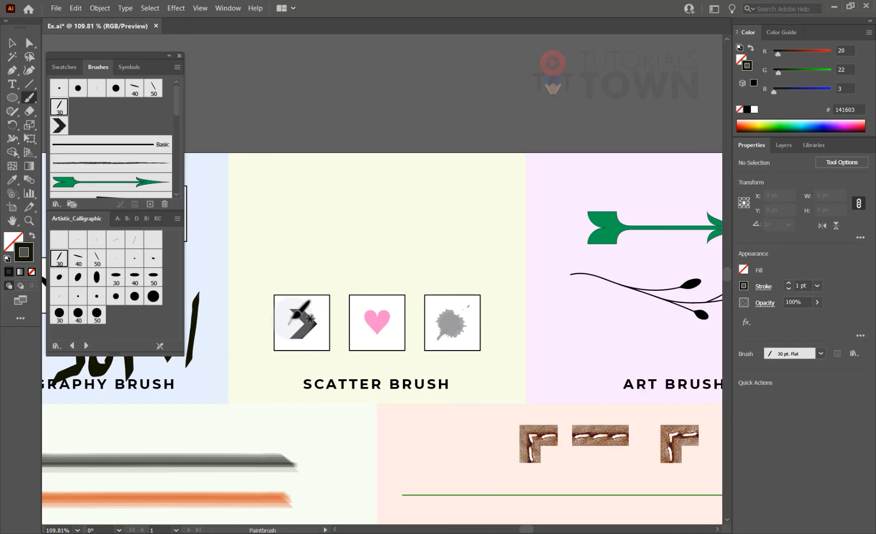
key("space")
left_click_drag(446, 371, 415, 293)
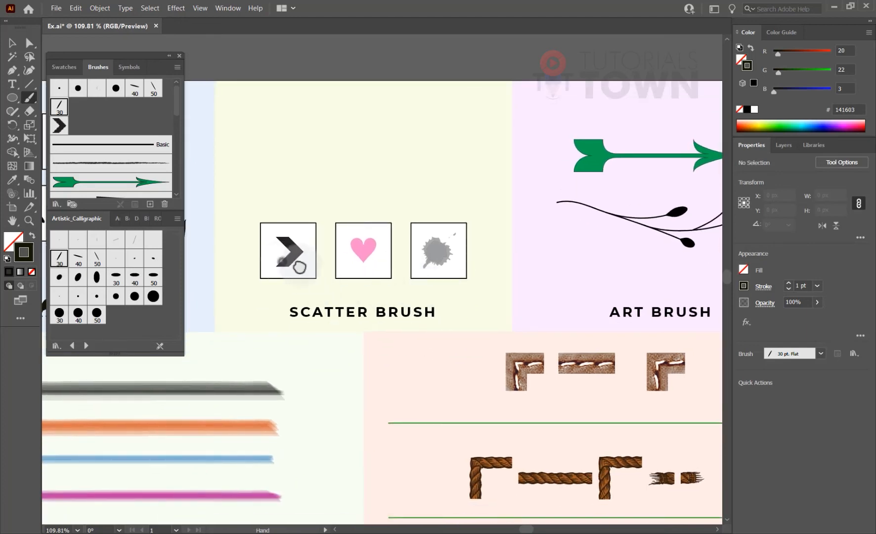
left_click_drag(292, 260, 500, 270)
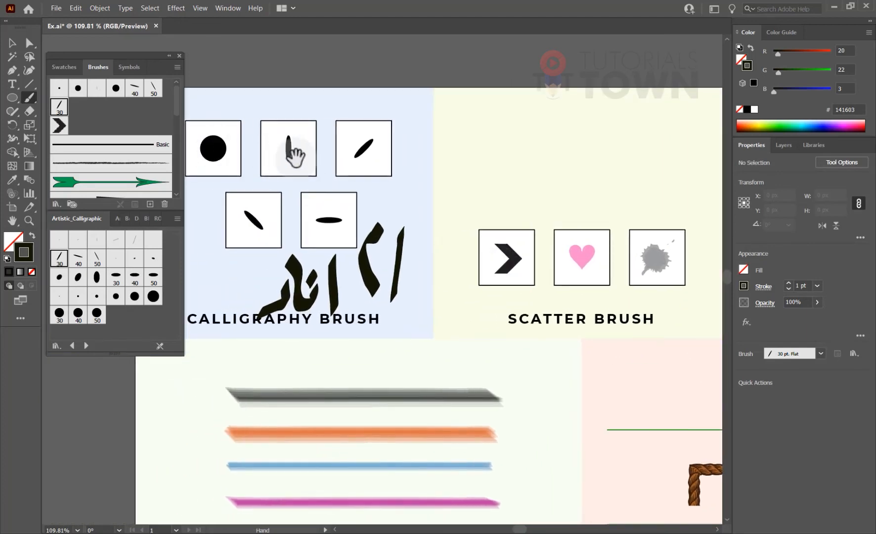
mouse_move(476, 230)
left_mouse_down()
mouse_move(469, 282)
mouse_move(323, 358)
mouse_move(323, 336)
mouse_move(369, 297)
left_mouse_up()
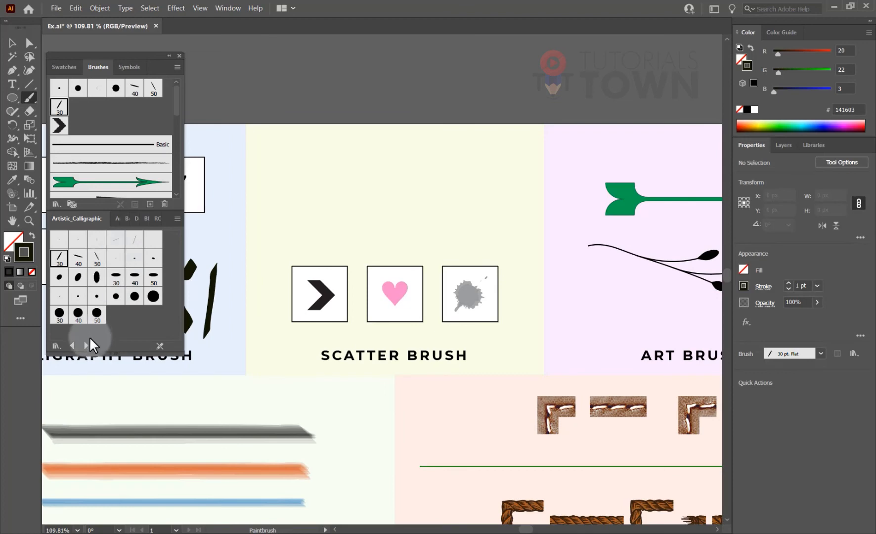
left_click(176, 217)
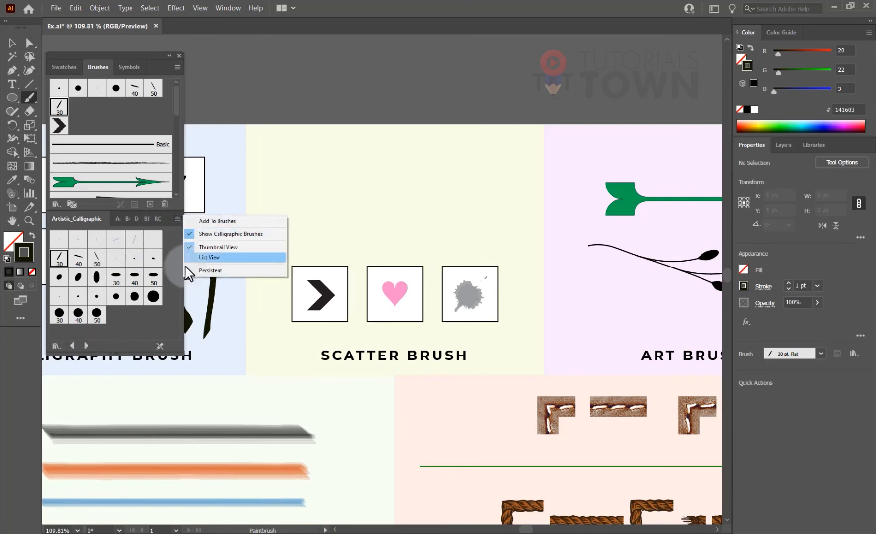
left_click(57, 345)
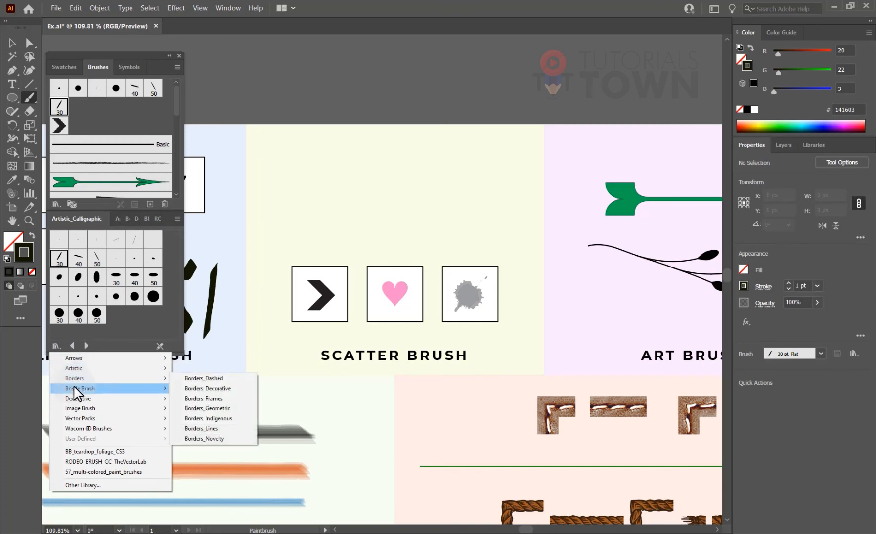
mouse_move(101, 402)
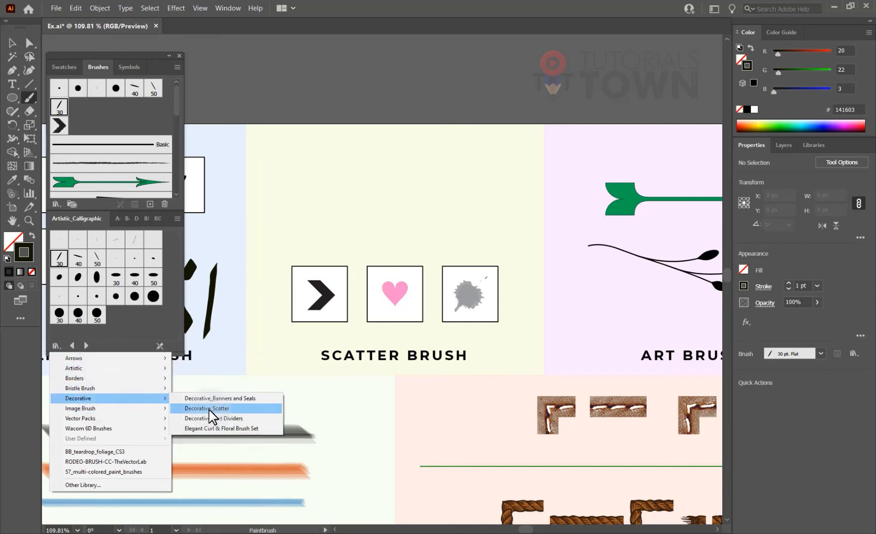
left_click(209, 409)
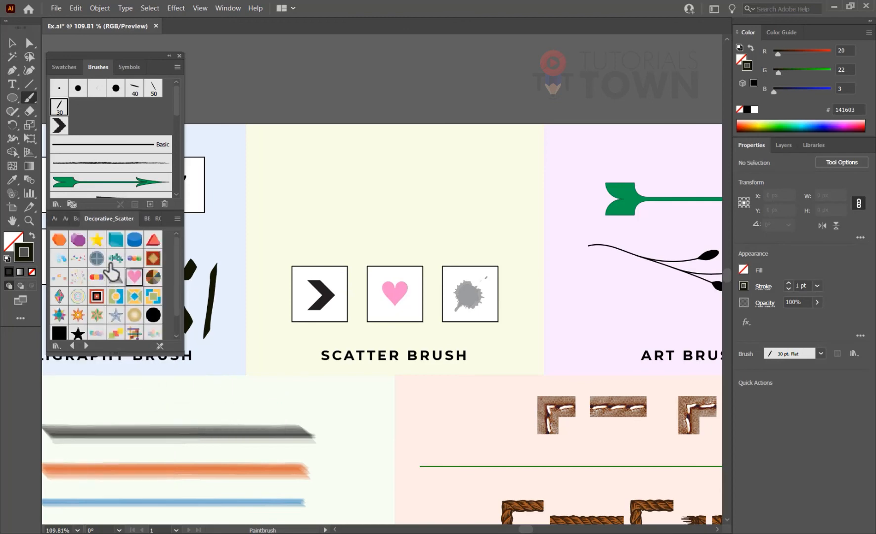
left_click_drag(126, 356, 113, 406)
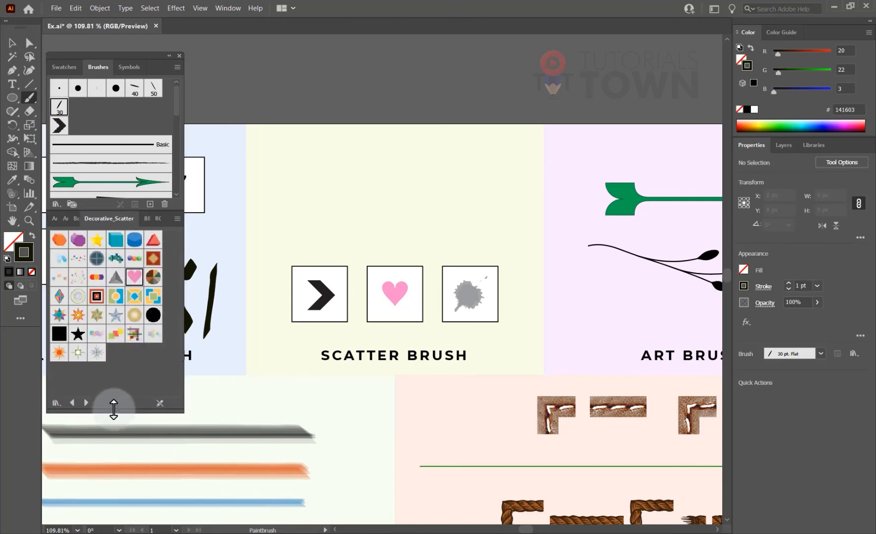
- Draw a vertical line about 178 px long above the sample boxes in the scatter brush section using the Line Segment tool
left_click(141, 277)
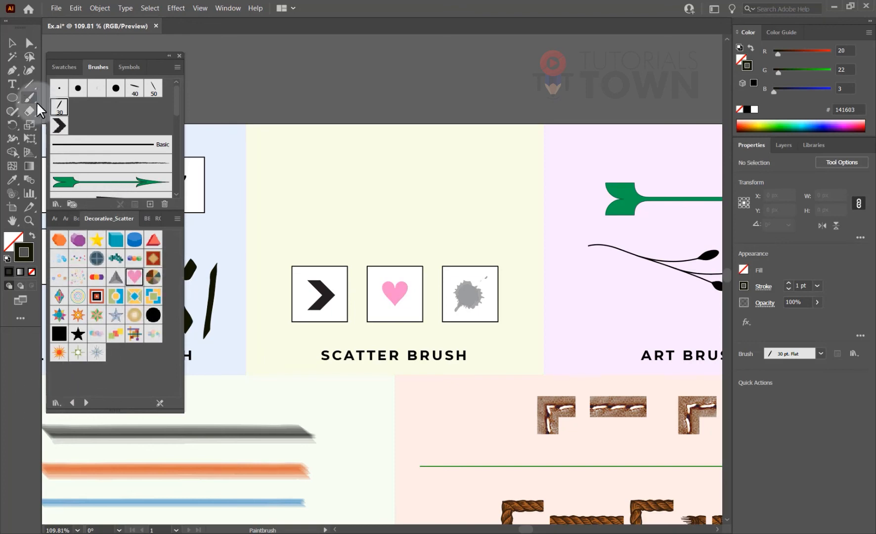
left_click(27, 84)
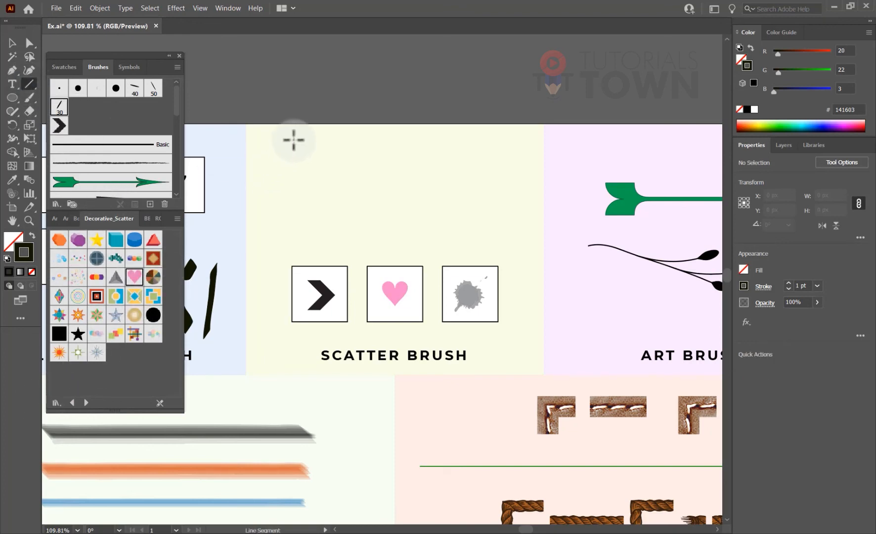
left_click_drag(293, 140, 299, 257)
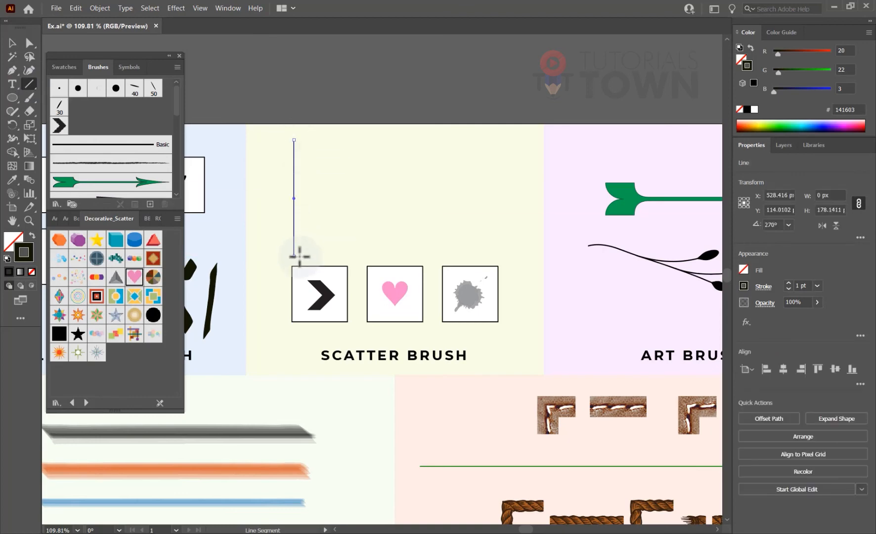
- Apply a series of Decorative_Scatter brushes to the vertical line, including 3D Geometric 3, 3D Geometric 6 and Hearts, ending with Geometric
left_click(97, 240)
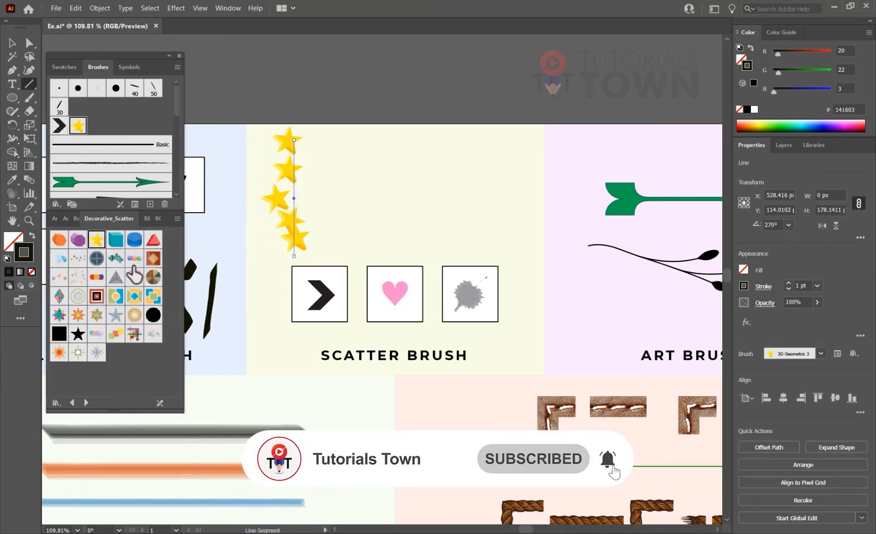
left_click(153, 243)
left_click(135, 258)
left_click(135, 276)
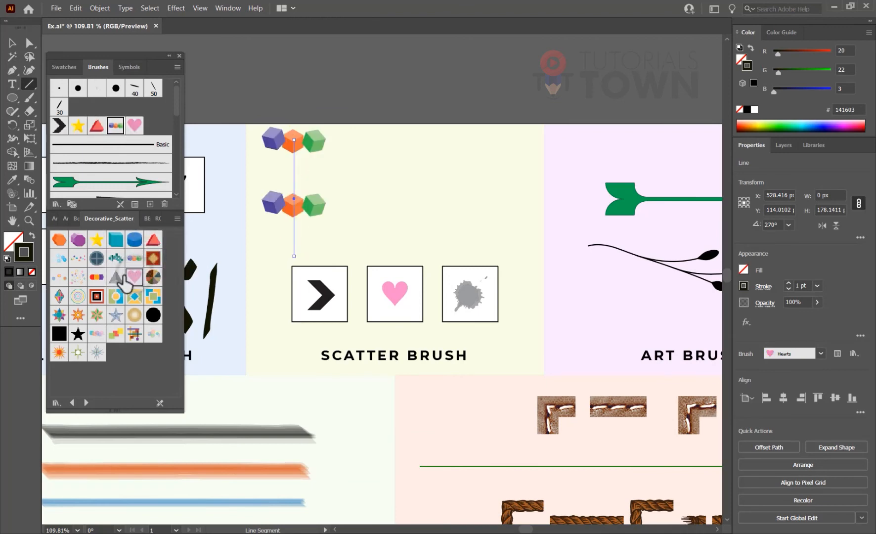
left_click(115, 277)
left_click(97, 276)
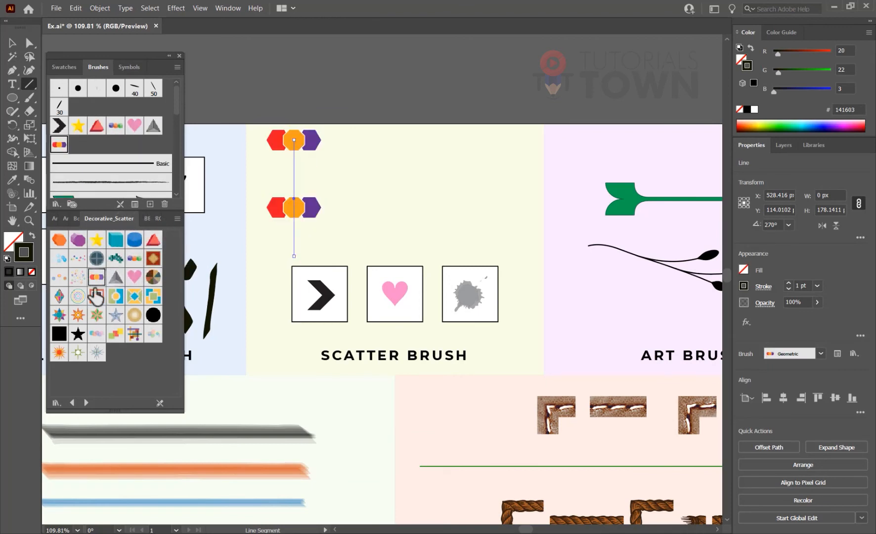
- Switch to the Elegant Curl & Floral brush library and apply its random-sized flower scatter brush to the vertical line
left_click(86, 401)
left_click(86, 402)
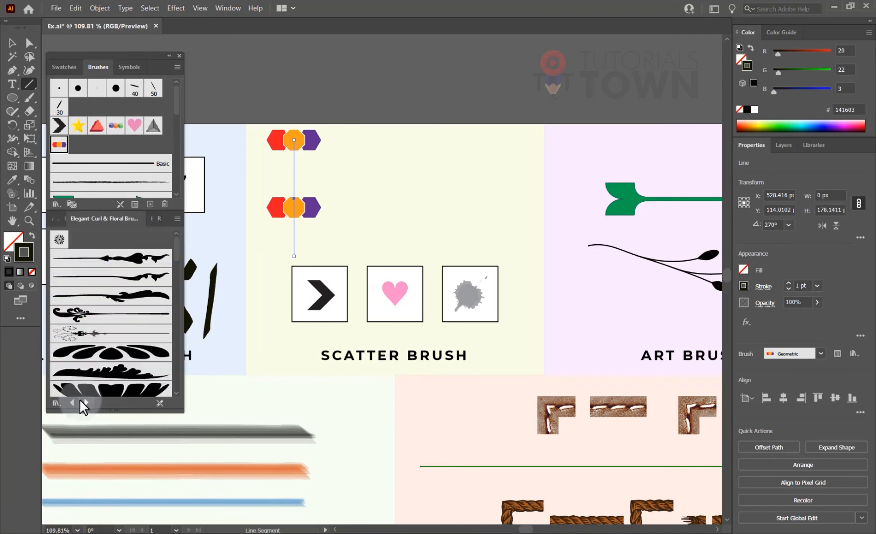
left_click(72, 401)
left_click(86, 401)
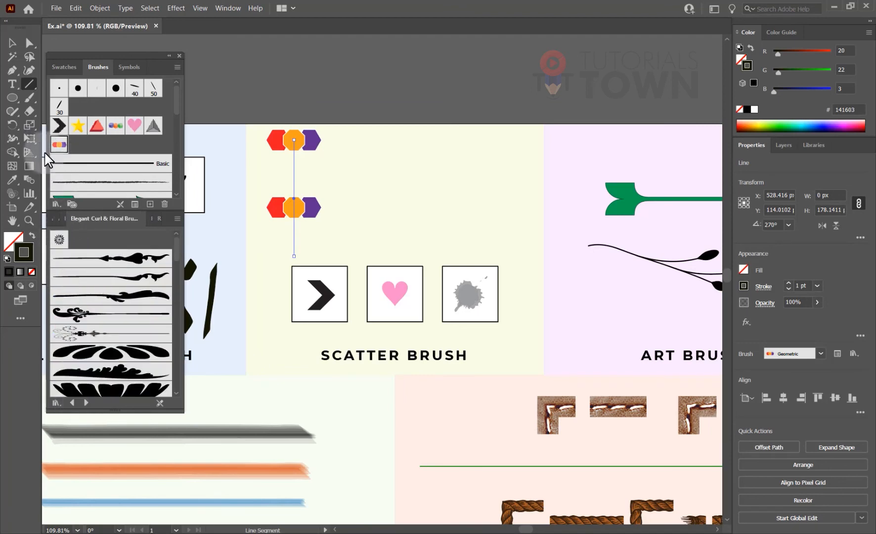
left_click(59, 240)
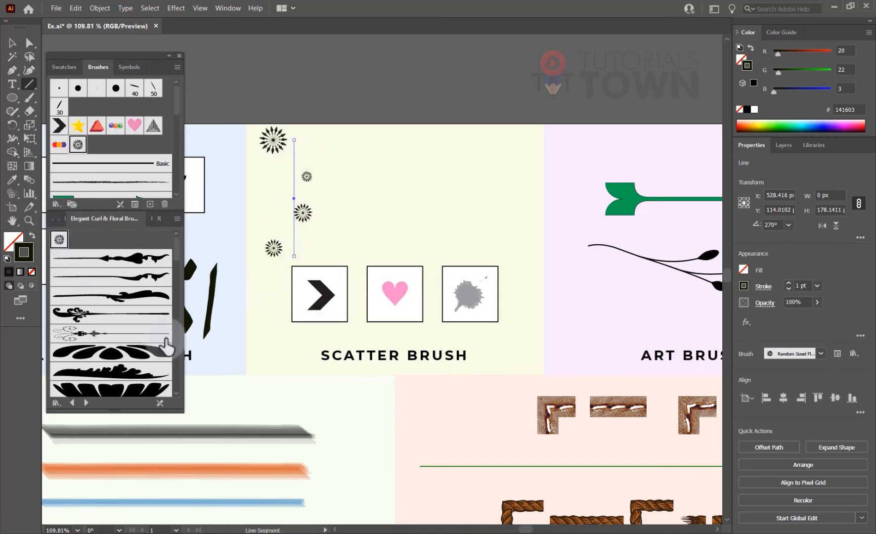
- Compare the document's Hearts and 3D Geometric 6 brushes on the vertical line and leave Hearts applied
left_click(134, 125)
left_click(97, 126)
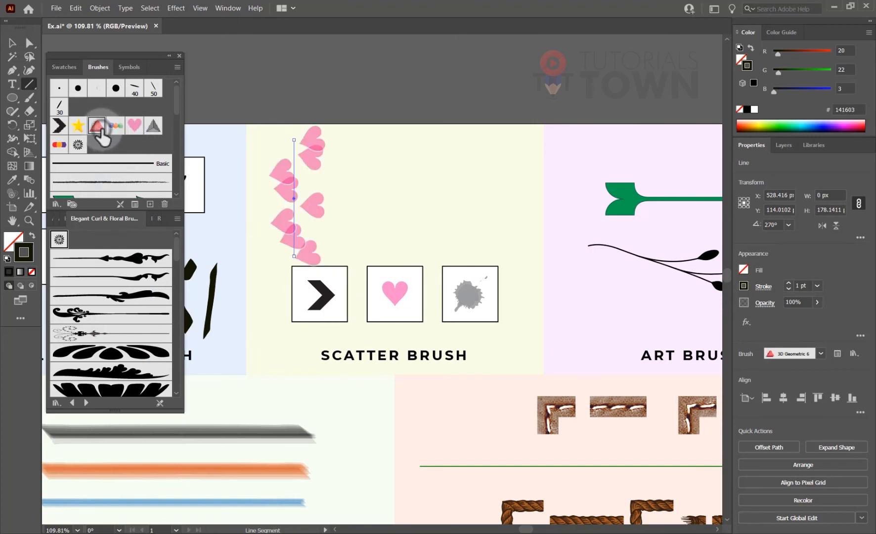
left_click(134, 125)
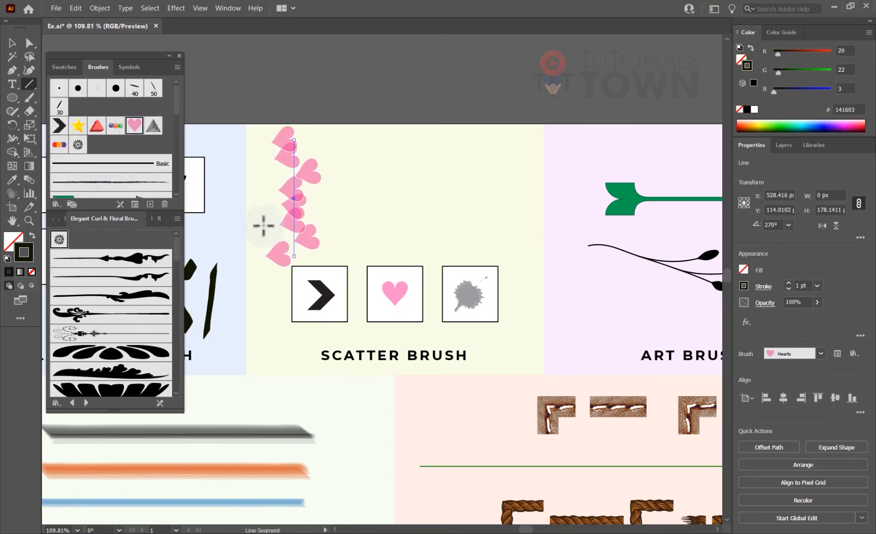
- Examine the Hearts brush's scatter options beside the artwork with the preview enabled, leaving the settings uncommitted
left_click(135, 129)
double_click(133, 128)
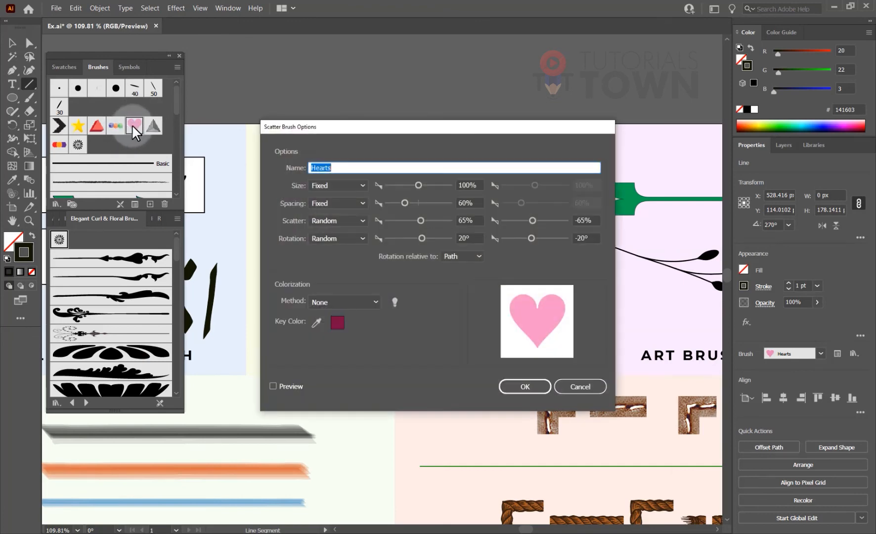
double_click(328, 168)
left_click_drag(338, 130, 293, 71)
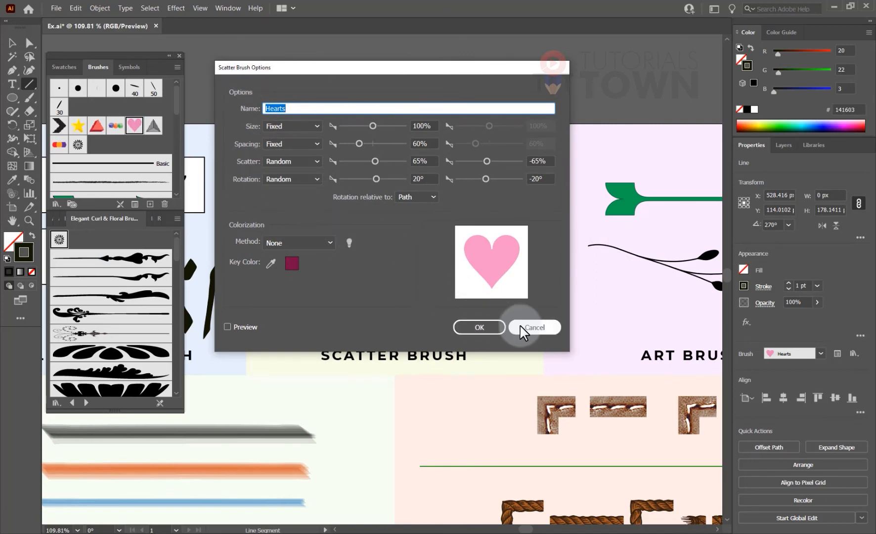
left_click_drag(305, 72, 326, 85)
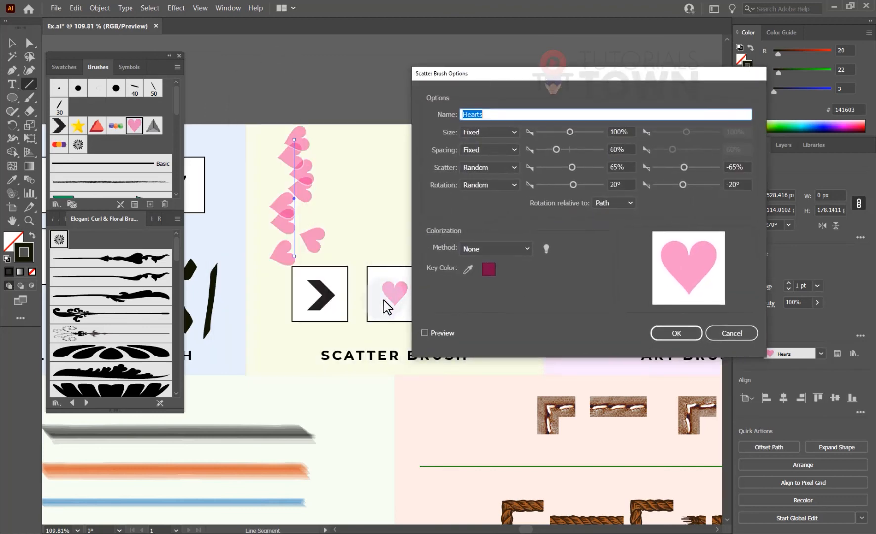
left_click(424, 333)
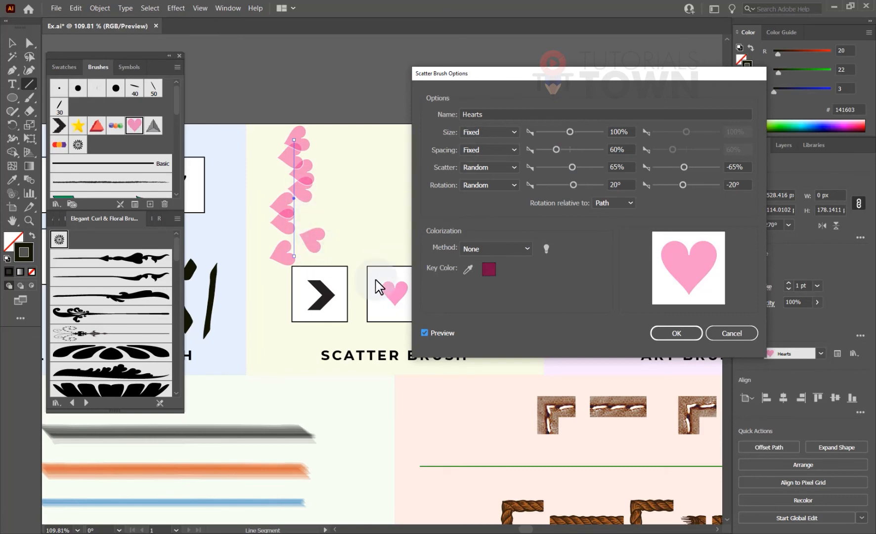
left_click(735, 334)
- Draw a long winding open path around the green arrow and branch in the art brush section with the Pen tool
mouse_move(567, 297)
left_mouse_down()
mouse_move(447, 264)
mouse_move(303, 293)
left_mouse_up()
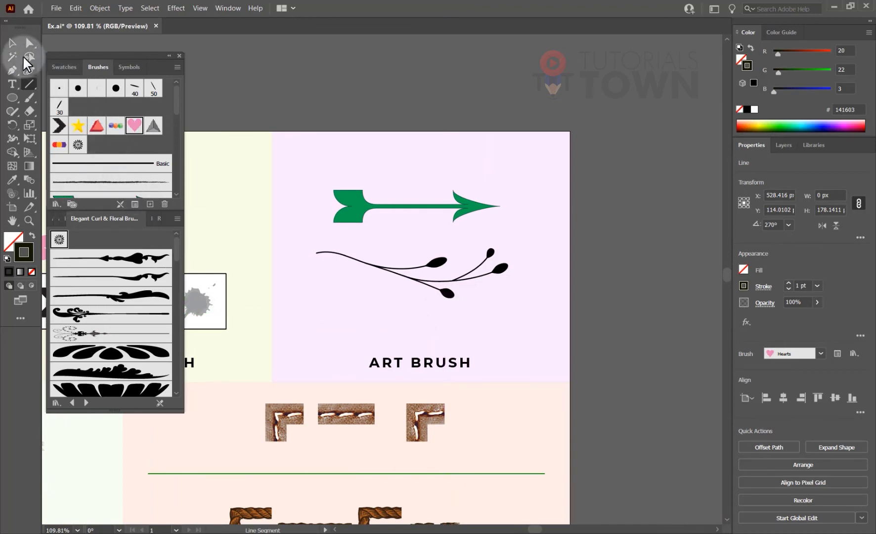
left_click(12, 42)
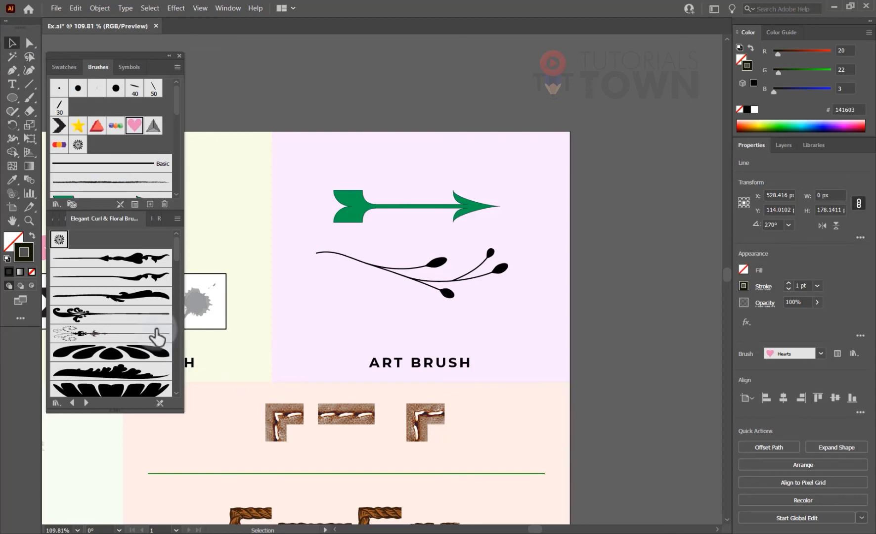
scroll(175, 258, "down", 3)
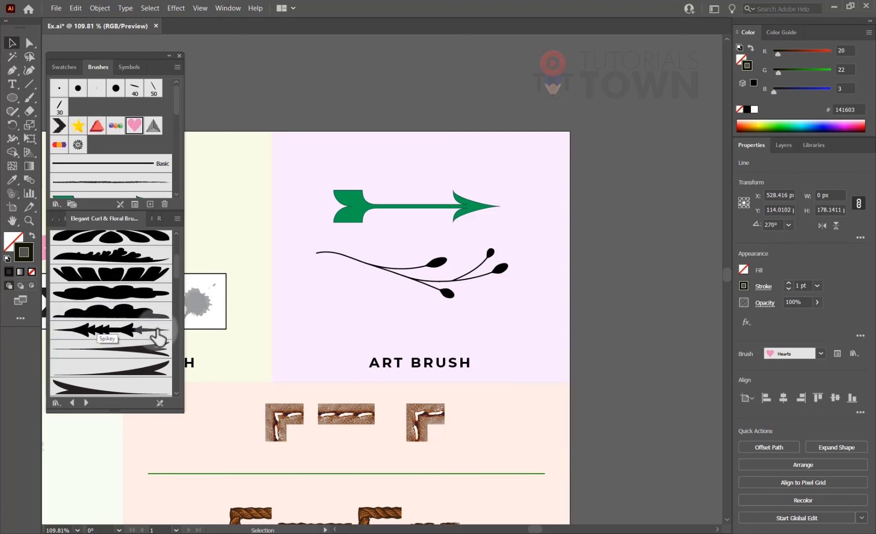
left_click(12, 71)
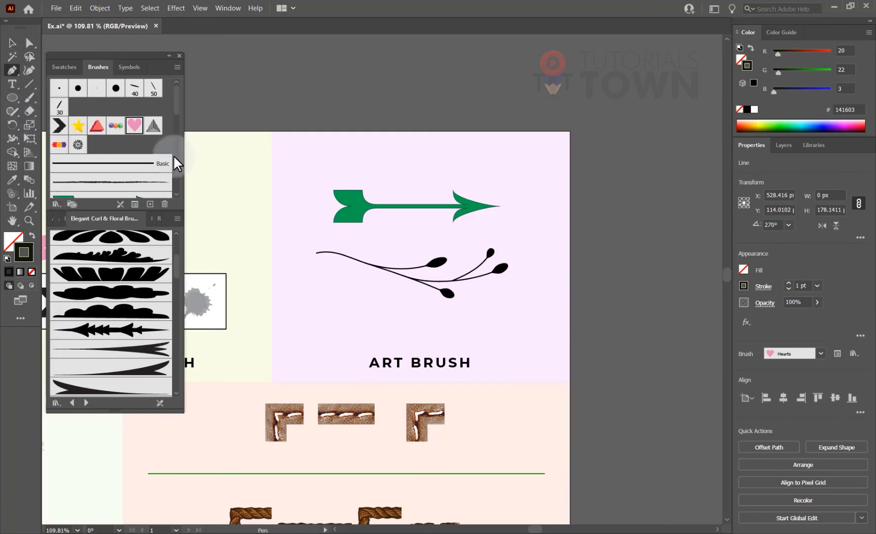
left_click_drag(272, 383, 323, 356)
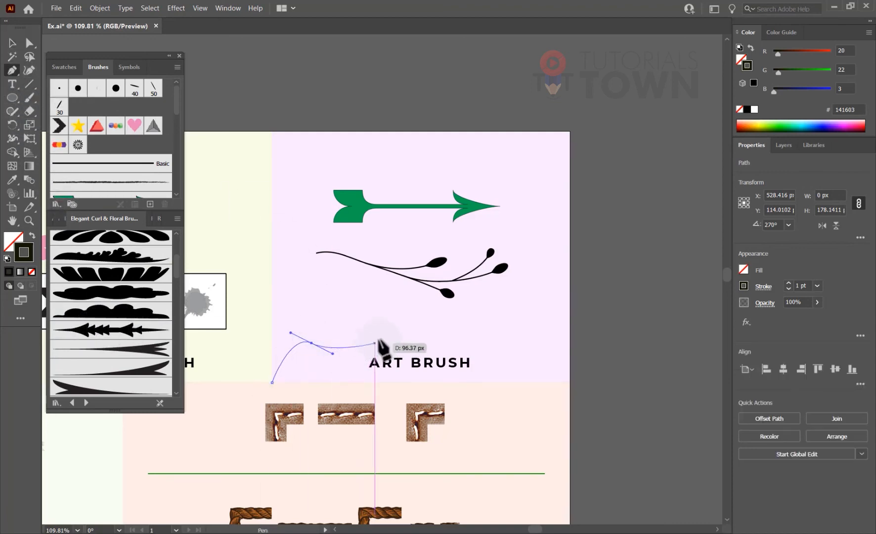
mouse_move(379, 338)
left_mouse_down()
mouse_move(393, 305)
mouse_move(435, 308)
left_mouse_up()
left_click_drag(500, 332, 531, 270)
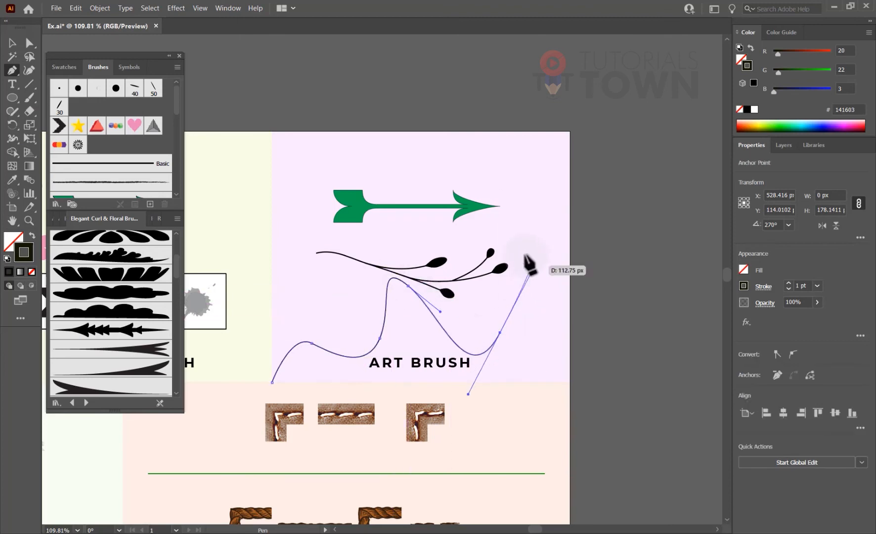
left_click_drag(507, 214, 540, 189)
left_click_drag(542, 157, 522, 136)
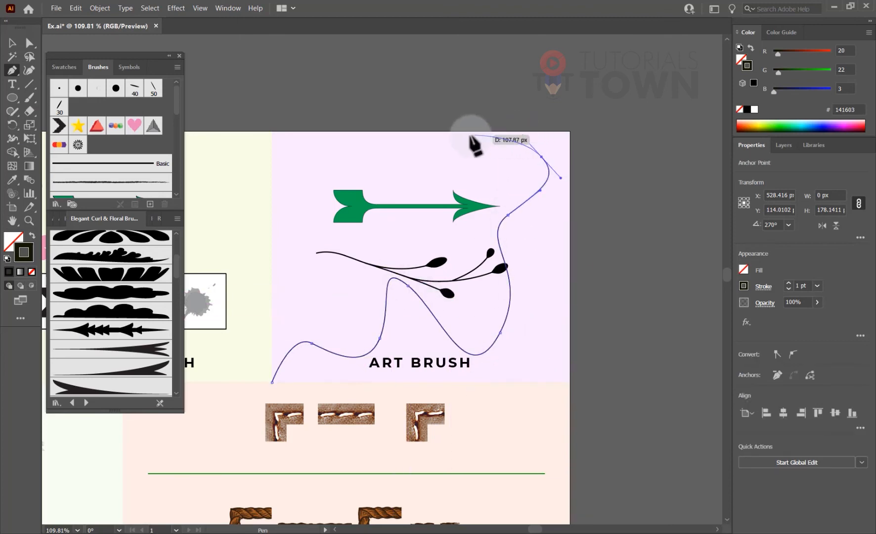
left_click_drag(467, 135, 439, 153)
- Apply the black petal-row art brush from the Elegant Curl & Floral library to the winding path, followed by the Spikey art brush
left_click(142, 277)
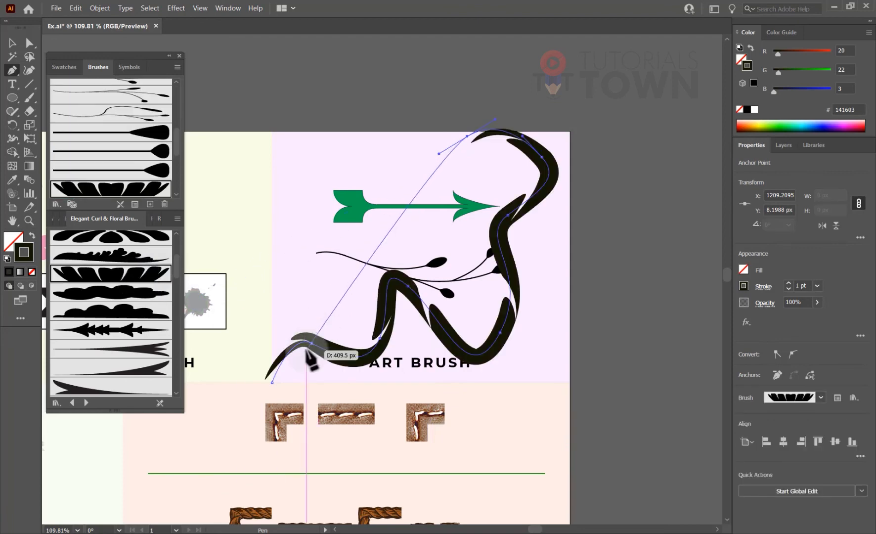
left_click(120, 340)
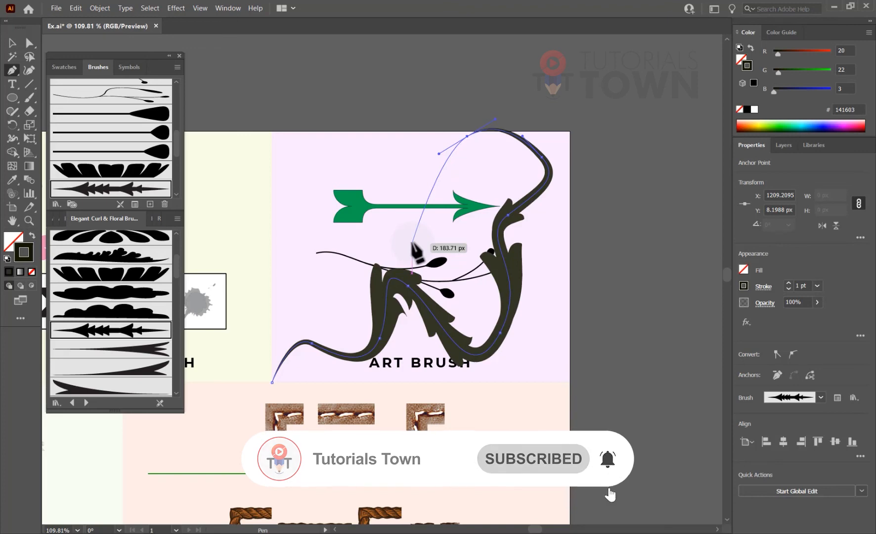
left_click_drag(414, 247, 416, 224)
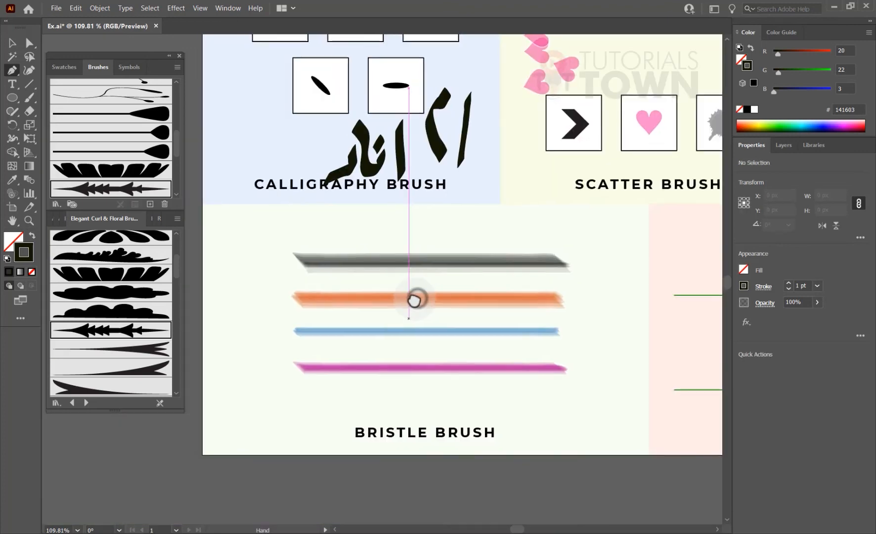
- Load the Bristle Brush Library for the bristle brush section and enlarge its panel to show more brushes
left_click_drag(414, 300, 398, 304)
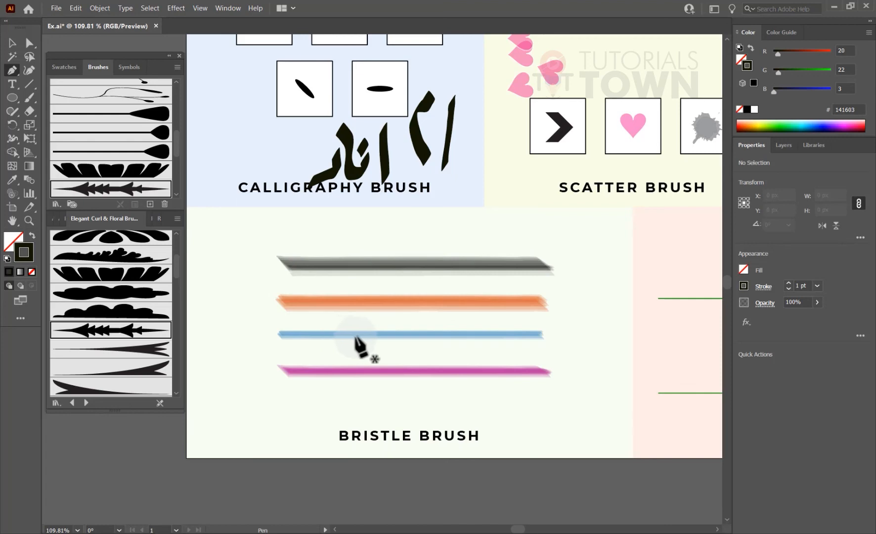
scroll(100, 350, "down", 3)
scroll(100, 349, "down", 5)
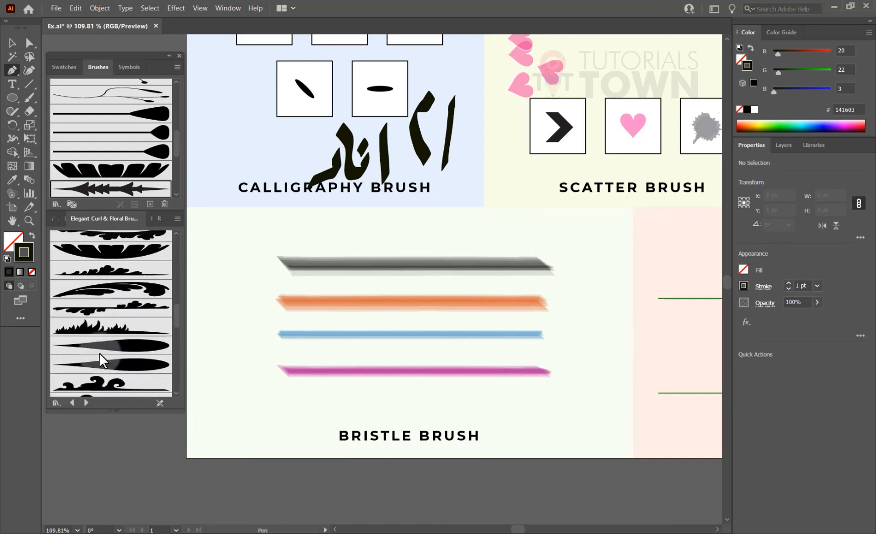
left_click(57, 403)
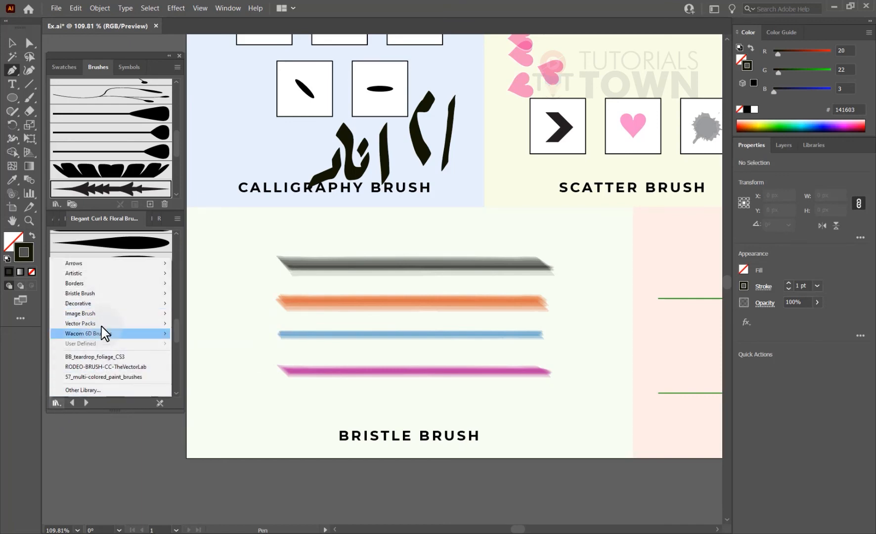
mouse_move(71, 295)
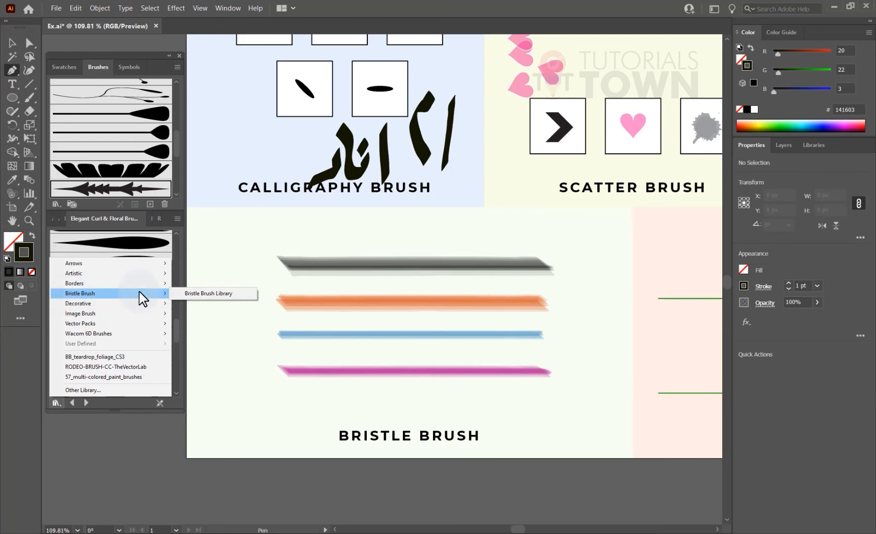
left_click(203, 295)
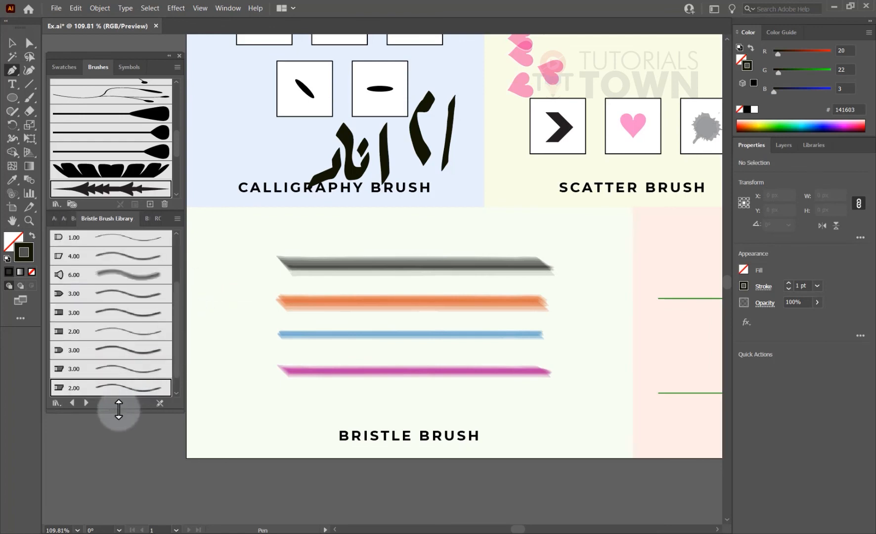
left_click_drag(119, 409, 115, 493)
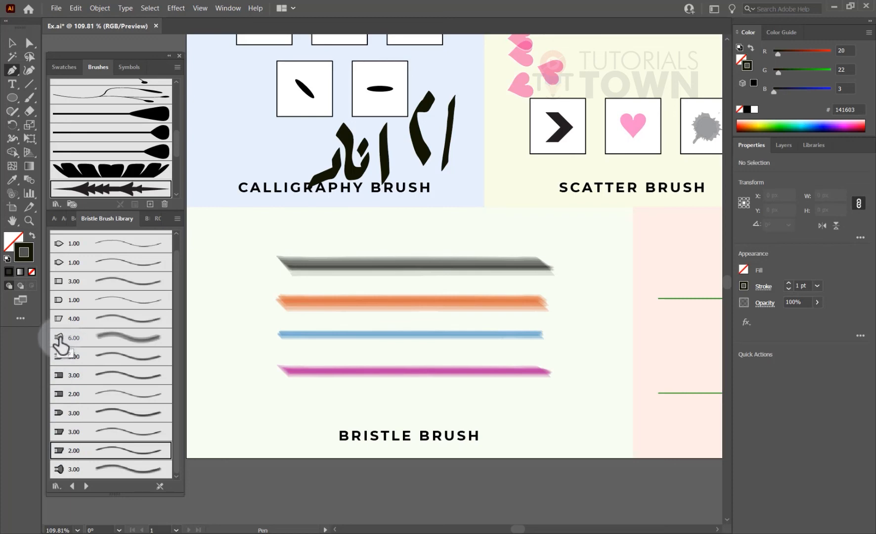
- Paint a wavy vertical stroke beside the coloured bristle samples with the Paintbrush and the 6.00 bristle brush, and select the stroke
left_click(59, 338)
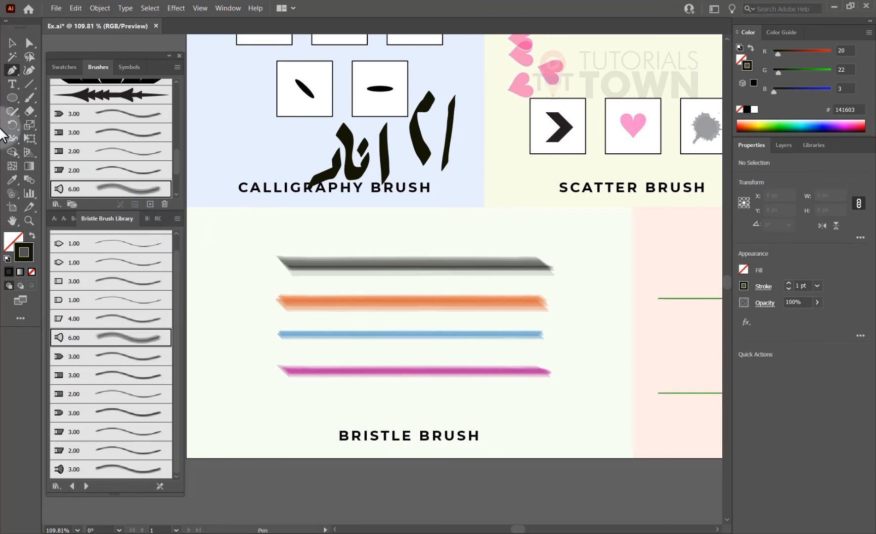
left_click(29, 97)
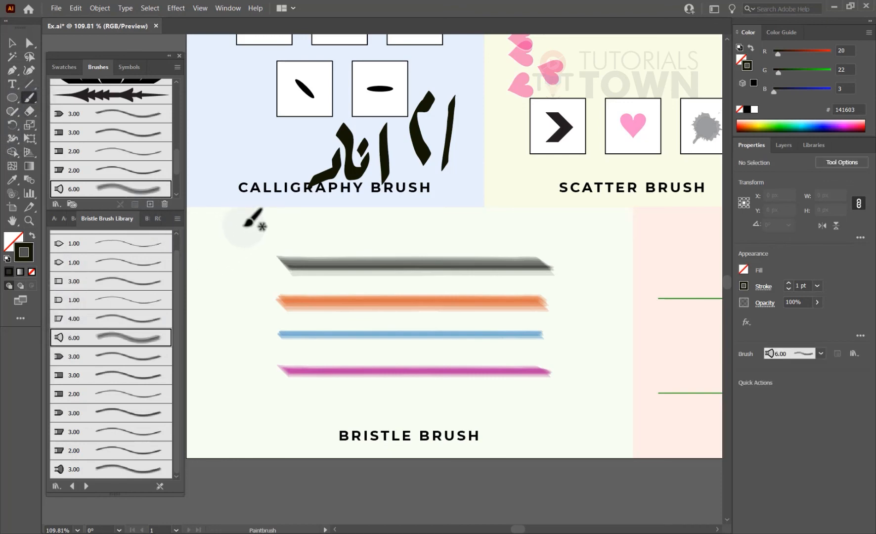
mouse_move(230, 217)
left_mouse_down()
mouse_move(244, 287)
mouse_move(220, 358)
mouse_move(231, 403)
left_mouse_up()
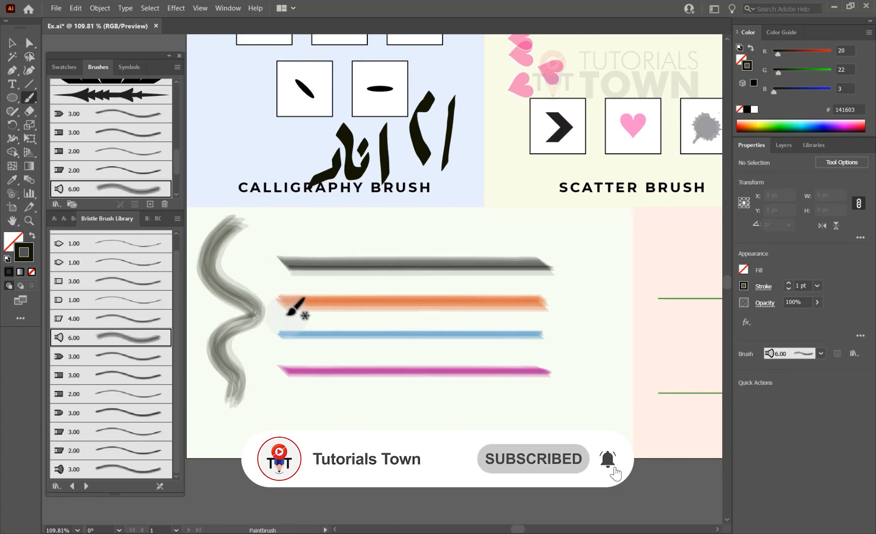
left_click(243, 294, "ctrl")
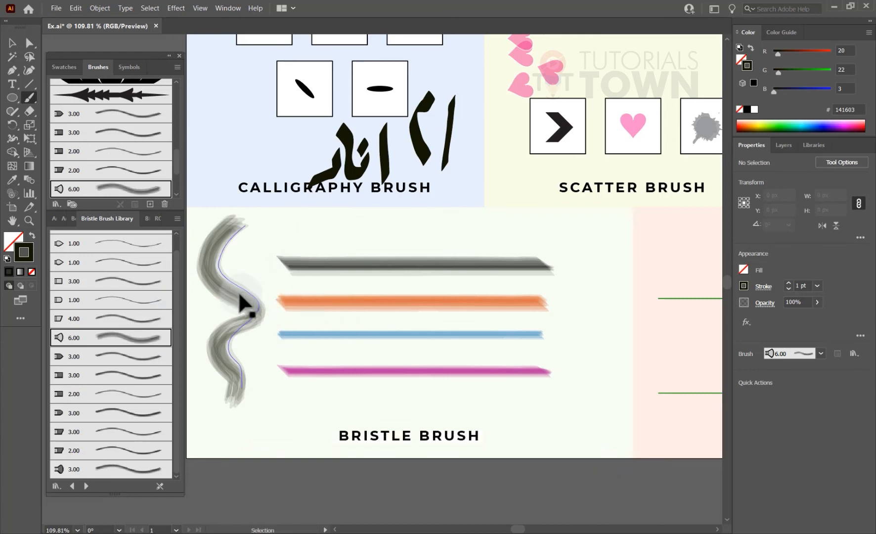
- Change the stroke colour of the wavy bristle stroke to bright green 00F457 and deselect it
double_click(23, 252)
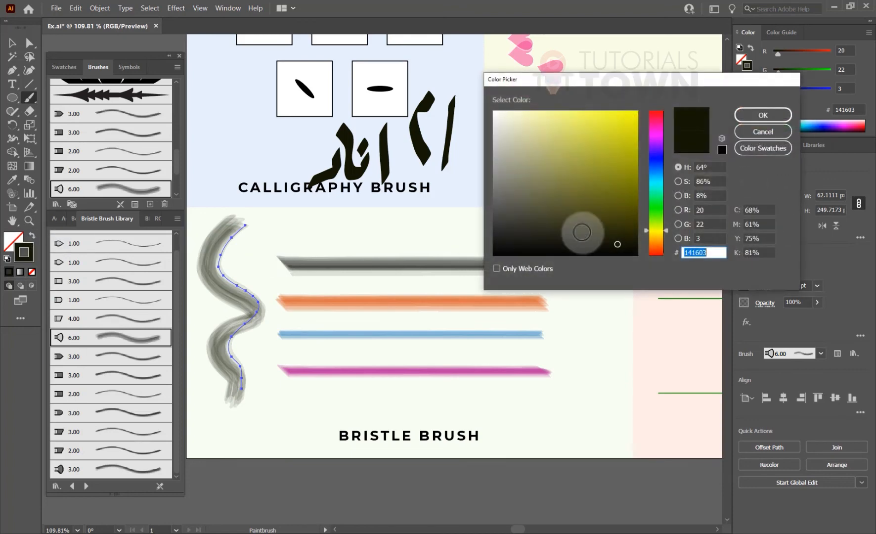
left_click_drag(581, 232, 636, 117)
left_click(657, 198)
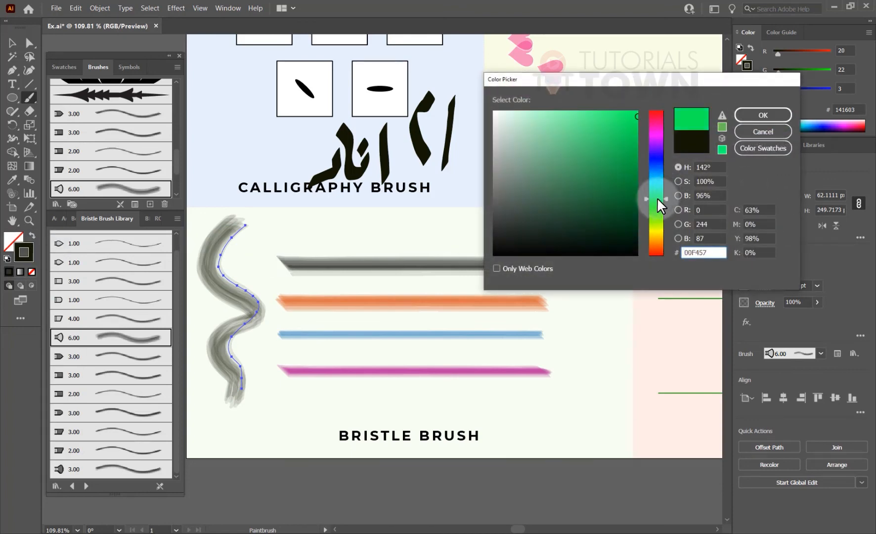
left_click(737, 116)
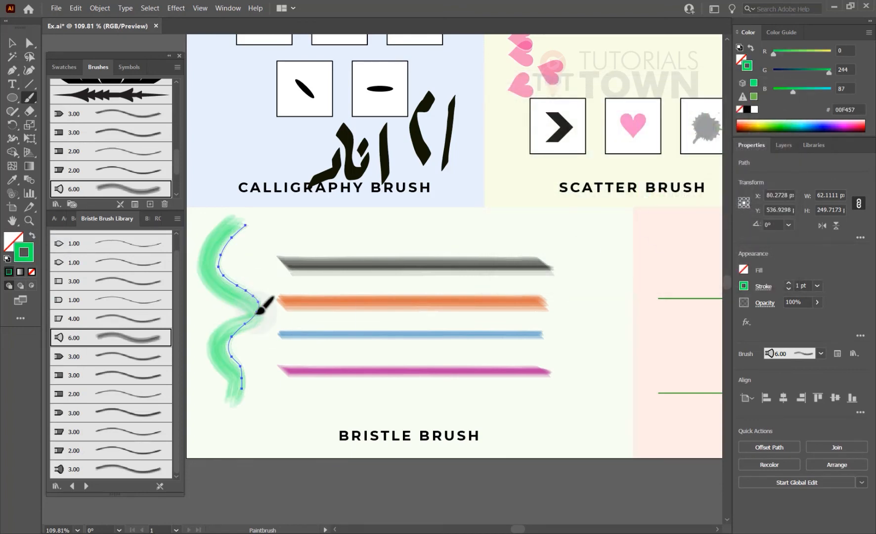
key("v")
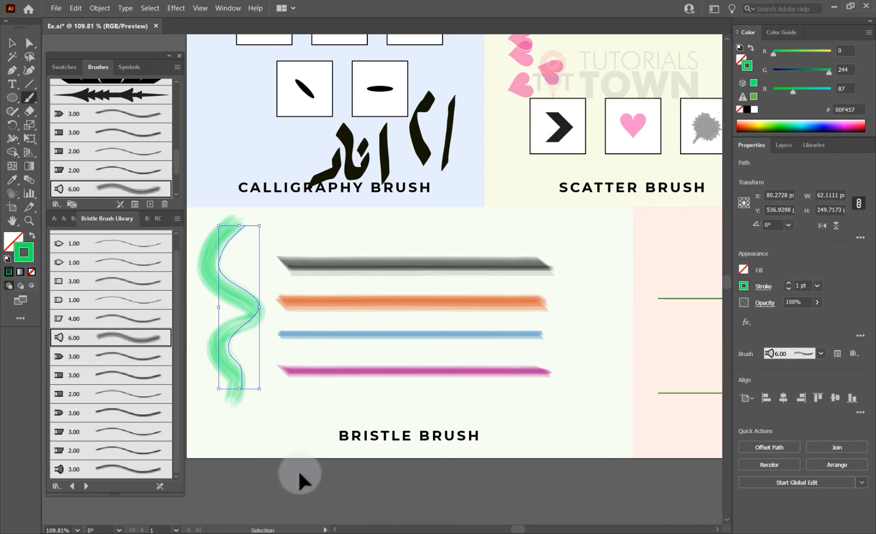
left_click(300, 475, "ctrl")
- Apply the stitched leather pattern brush to the upper green line in the pattern brush section
key("space")
left_click_drag(711, 394, 429, 416)
mouse_move(509, 418)
left_mouse_down()
mouse_move(358, 418)
mouse_move(378, 422)
left_mouse_up()
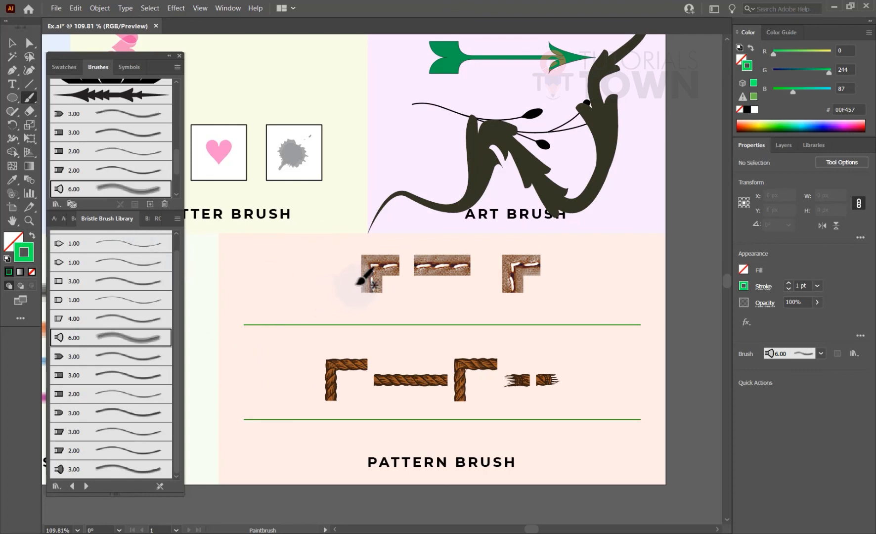
key("v")
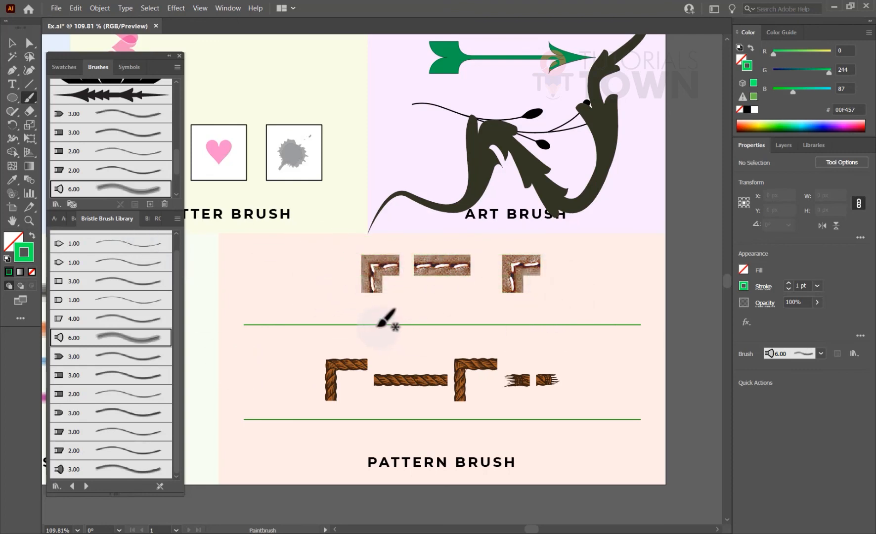
left_click(326, 324, "ctrl")
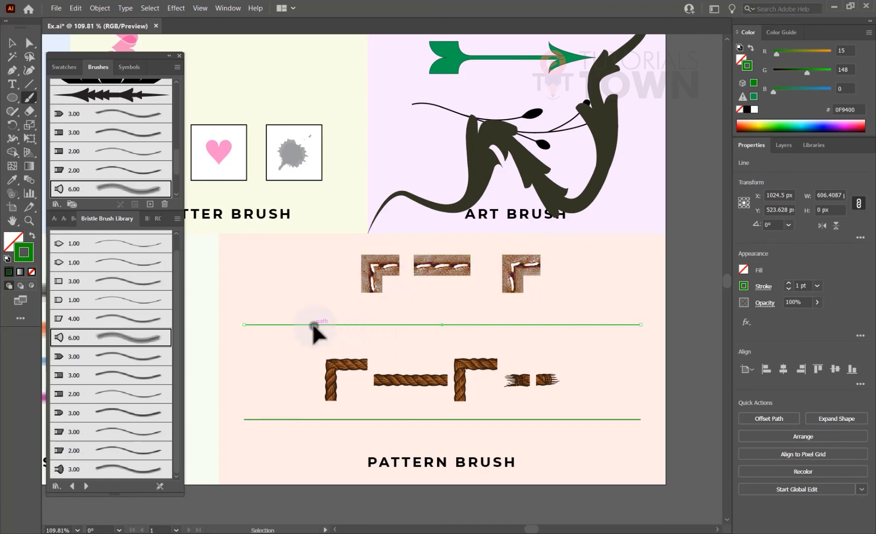
scroll(134, 182, "up", 10)
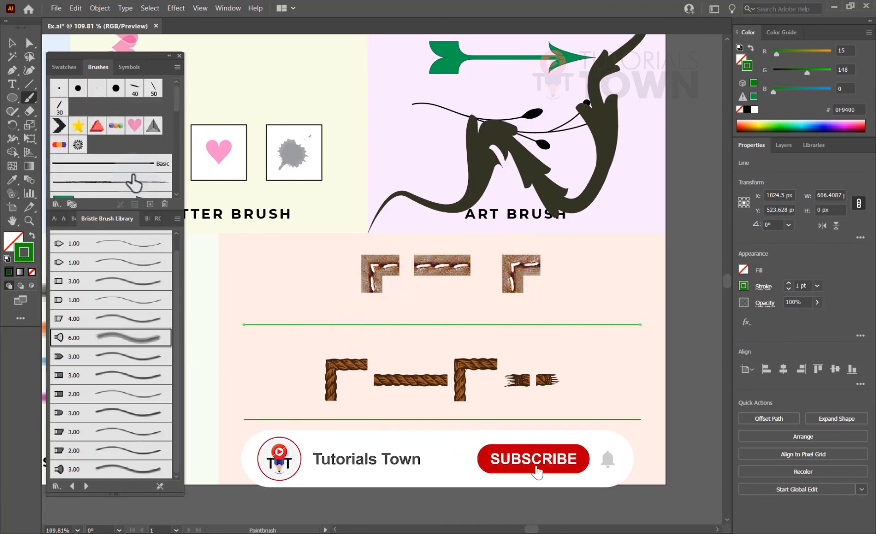
scroll(134, 178, "down", 10)
left_click(117, 132)
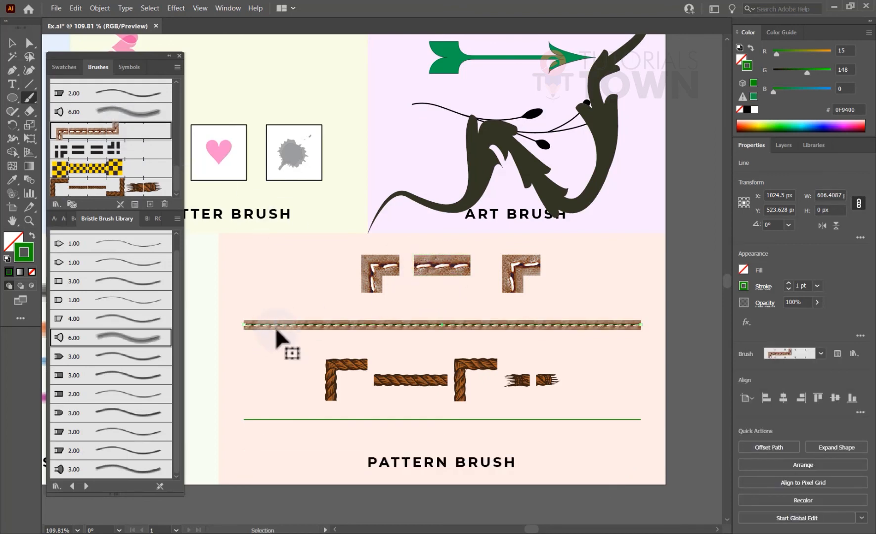
- Add two anchor points to the stitched line with the Pen tool and pull them out into sharp corners near both ends
left_click(12, 71)
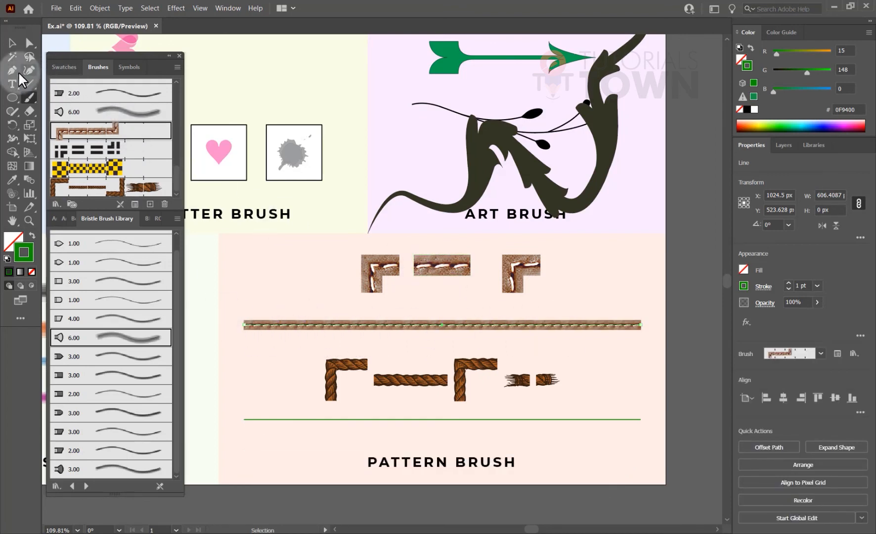
left_click(301, 326)
left_click_drag(302, 327, 220, 281)
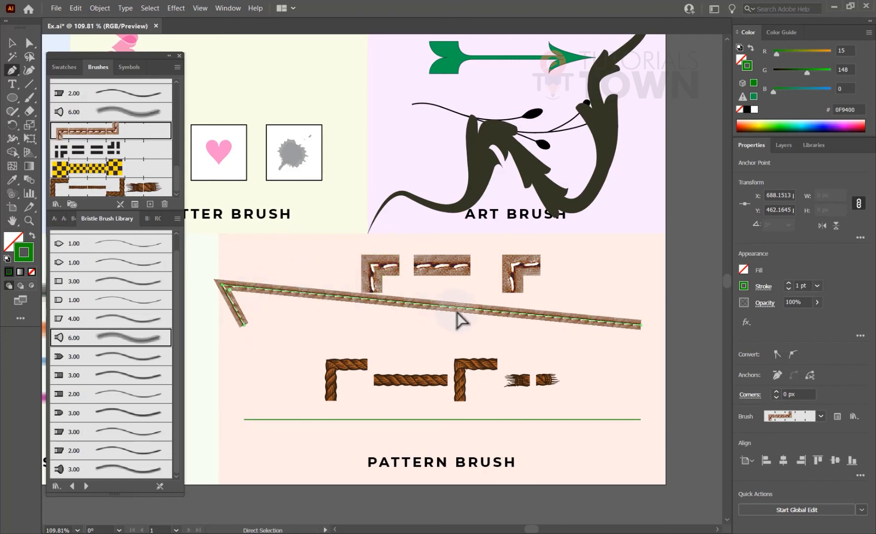
left_click_drag(466, 311, 630, 364)
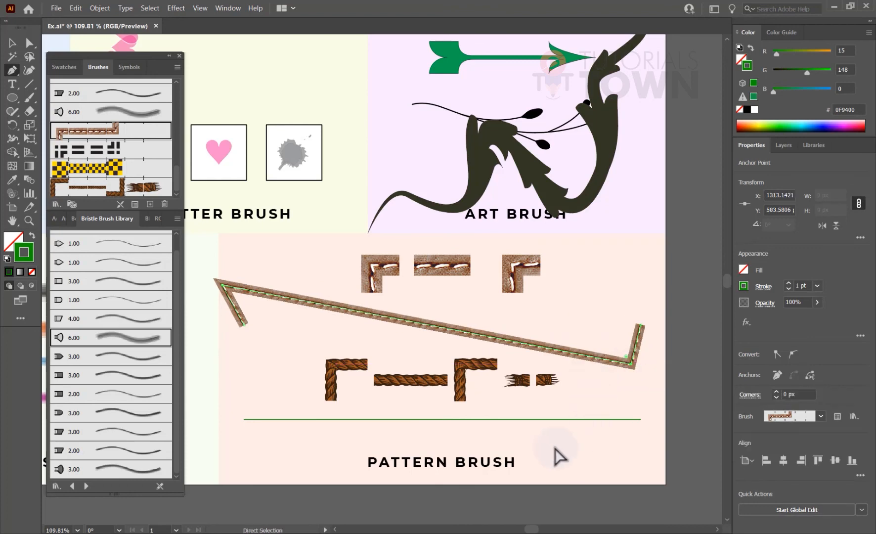
- Apply the rope pattern brush with frayed ends to the lower green line above the Pattern Brush title
key("space")
left_click_drag(380, 419, 374, 302)
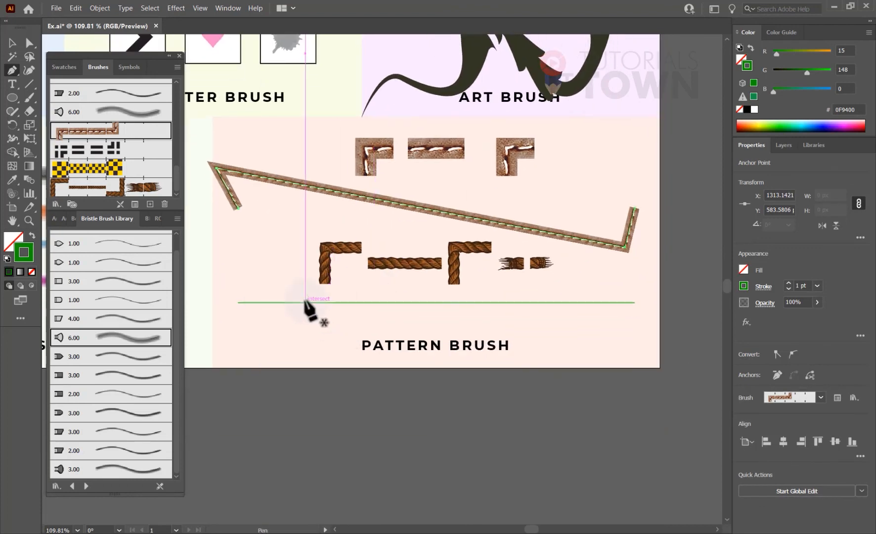
left_click(332, 303, "ctrl")
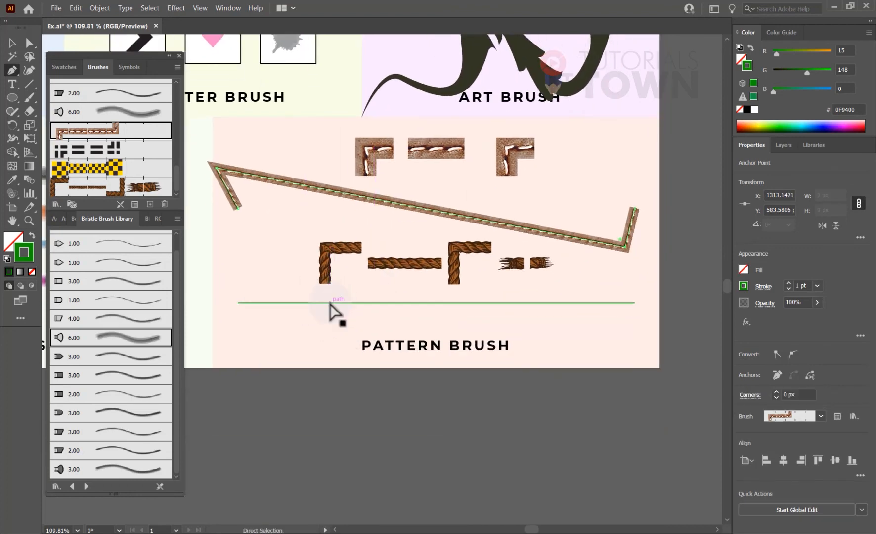
left_click(107, 190)
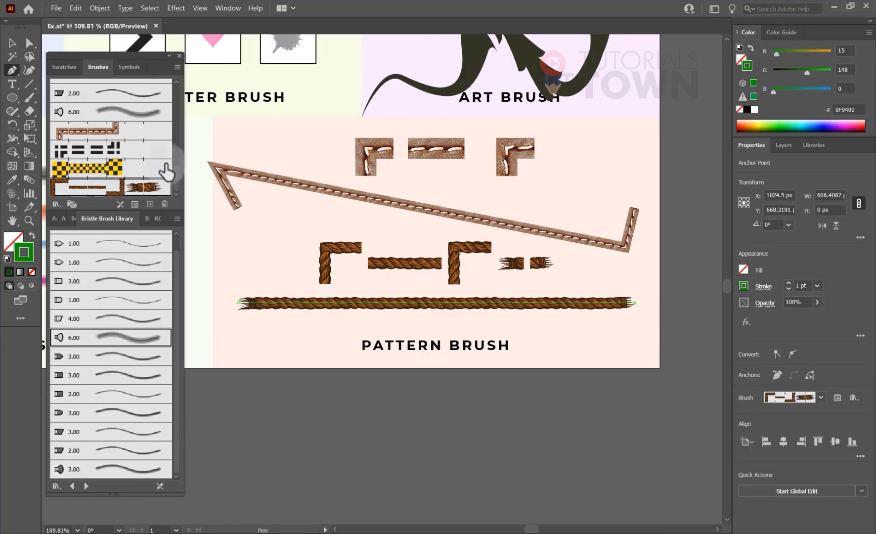
- Add two anchor points to the rope line and move them to bend it down near one end and up near the other
left_click(310, 303)
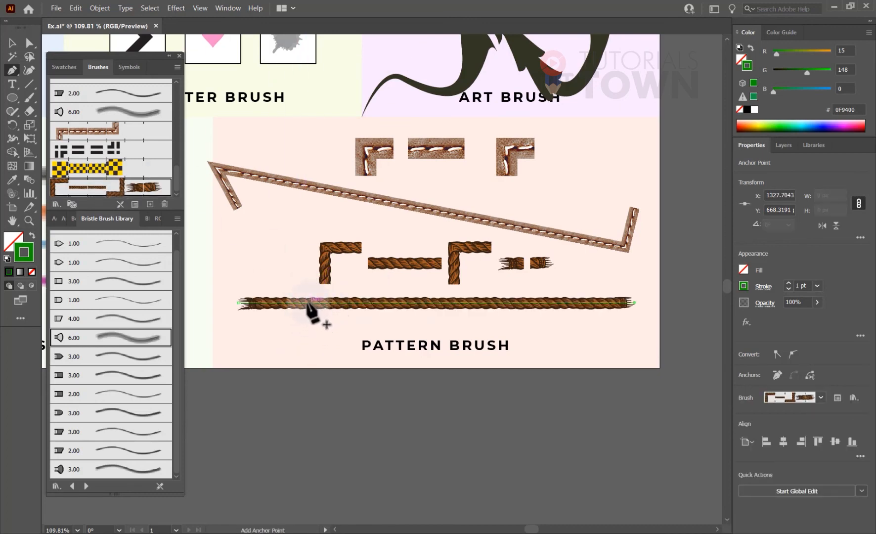
left_click_drag(307, 303, 270, 350)
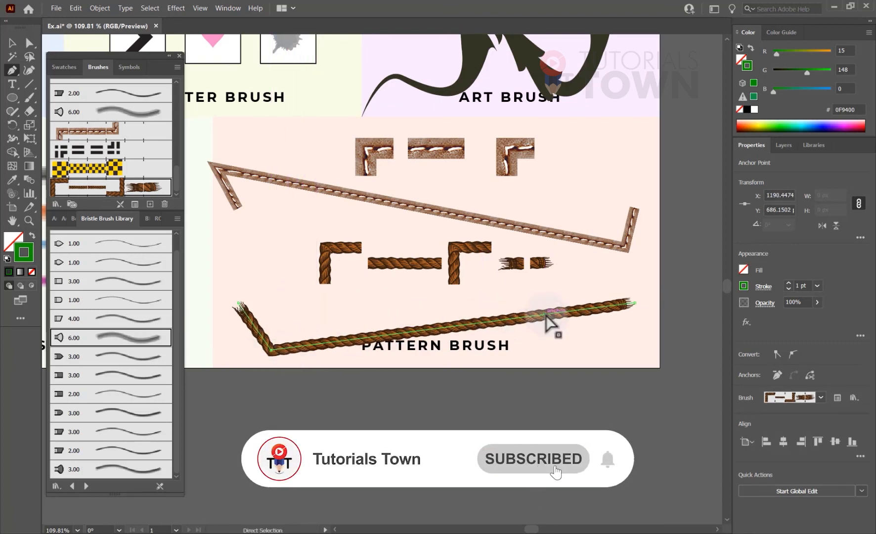
left_click_drag(545, 313, 536, 293)
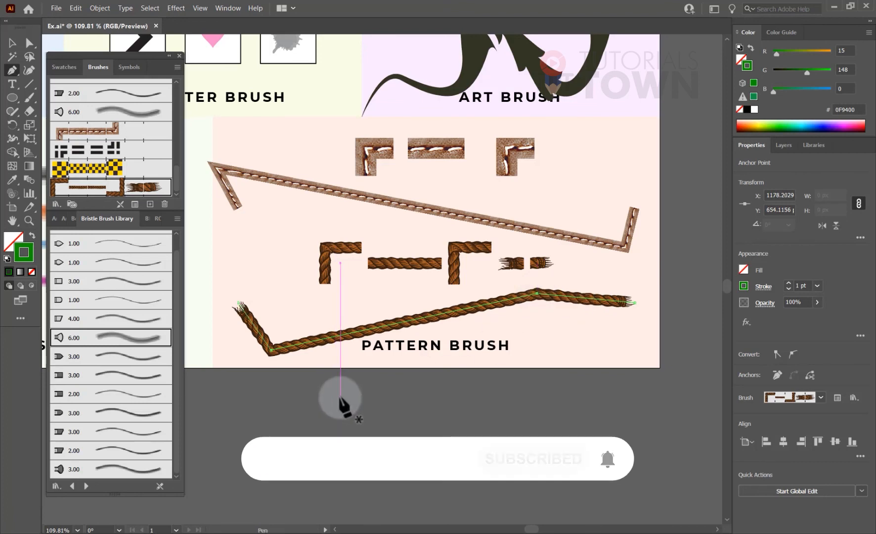